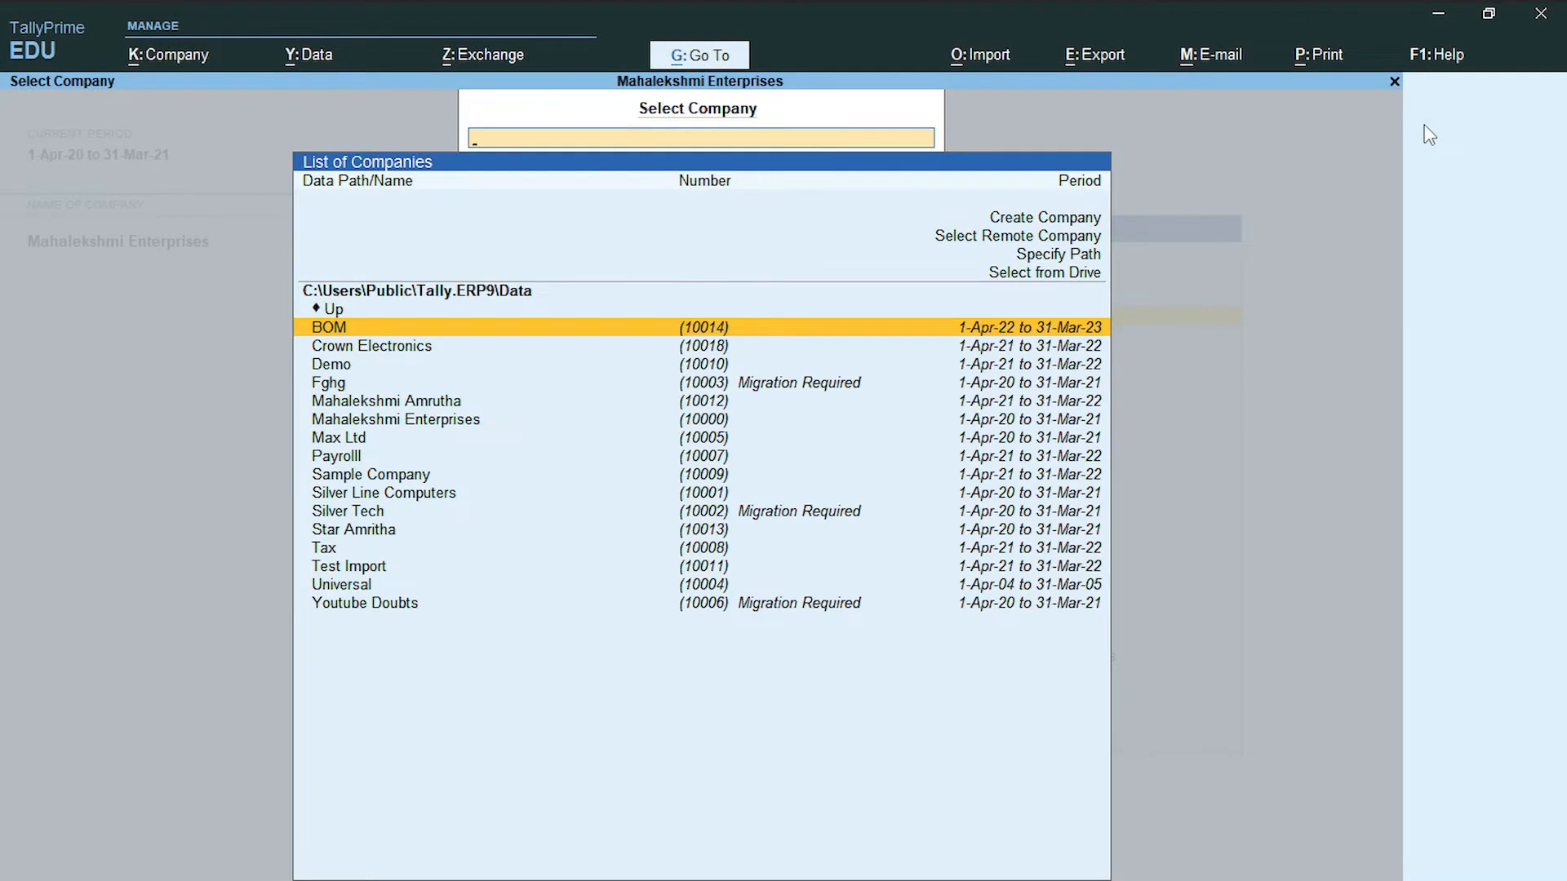
Step: Select the company BOM from the list of companies
key("Down")
key("Down")
key("Down")
key("Down")
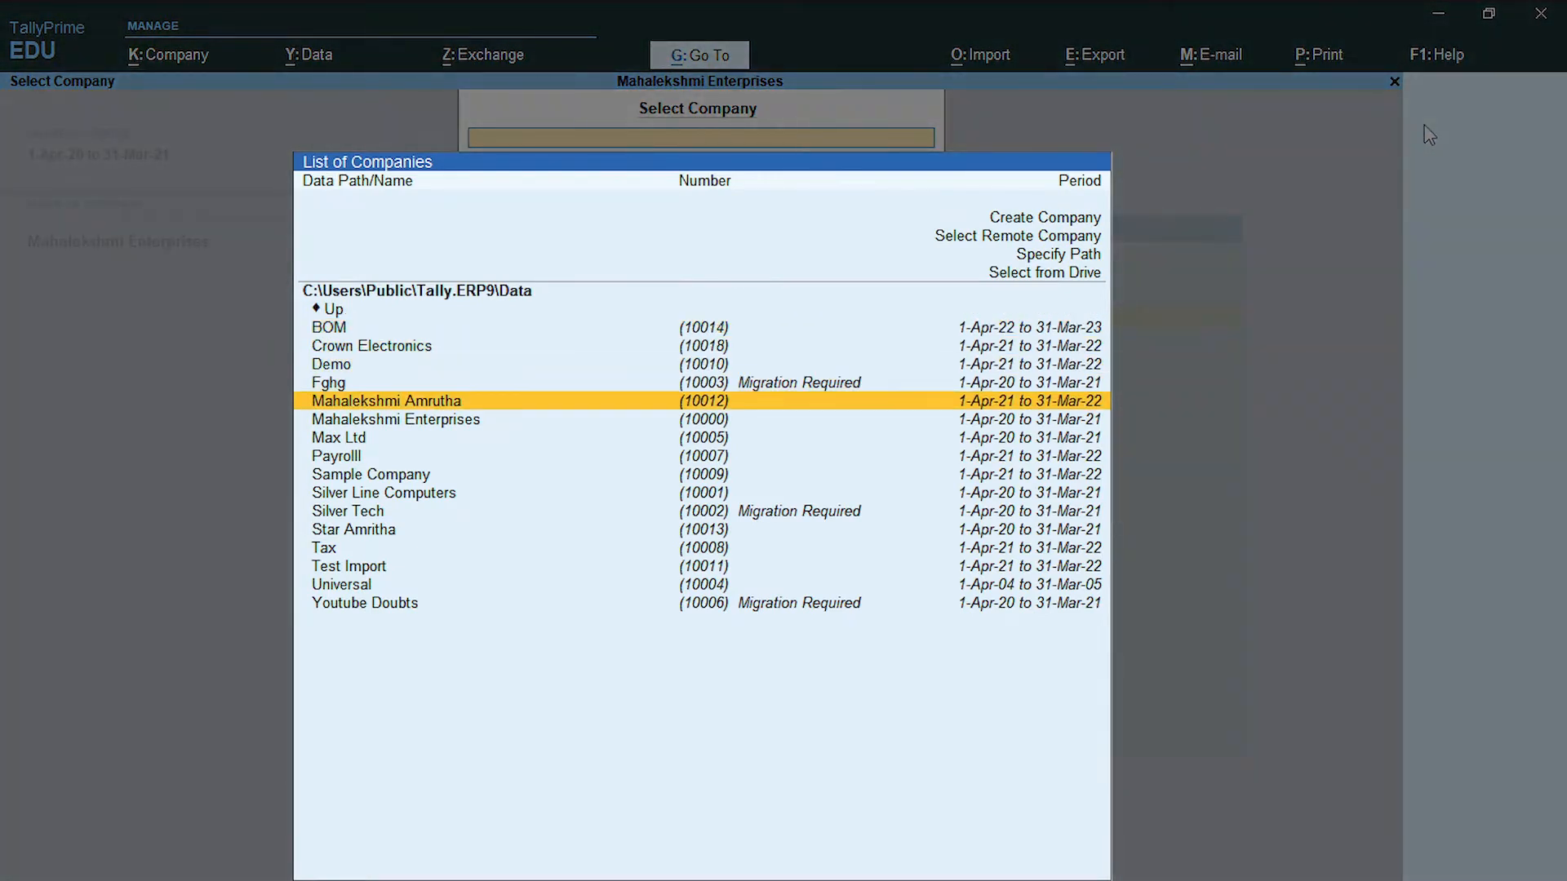
key("Up")
key("Up")
key("Up")
key("Up")
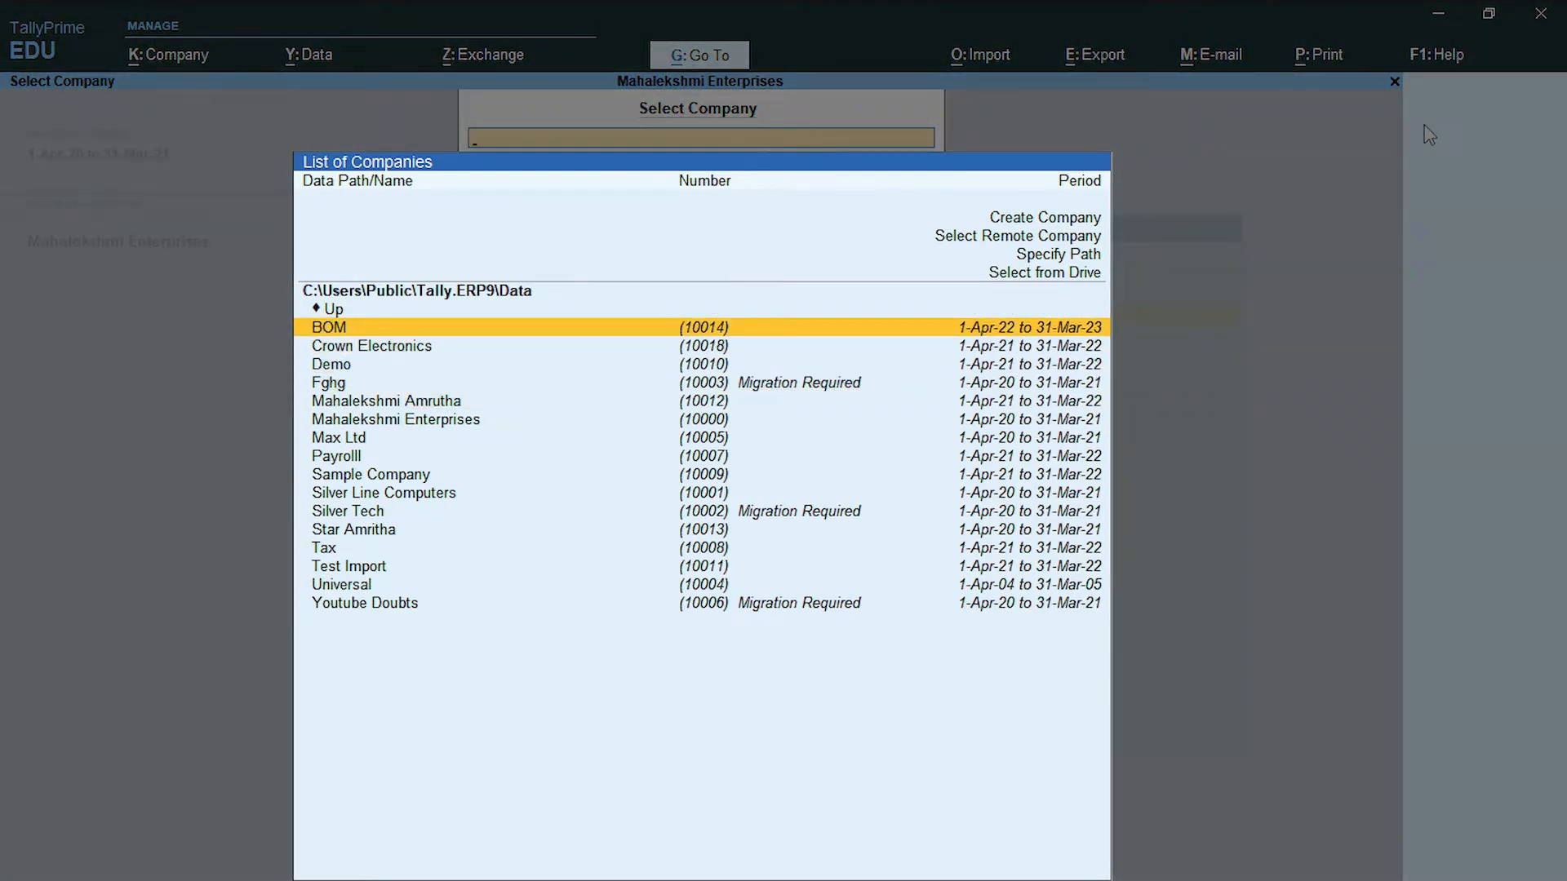
key("Return")
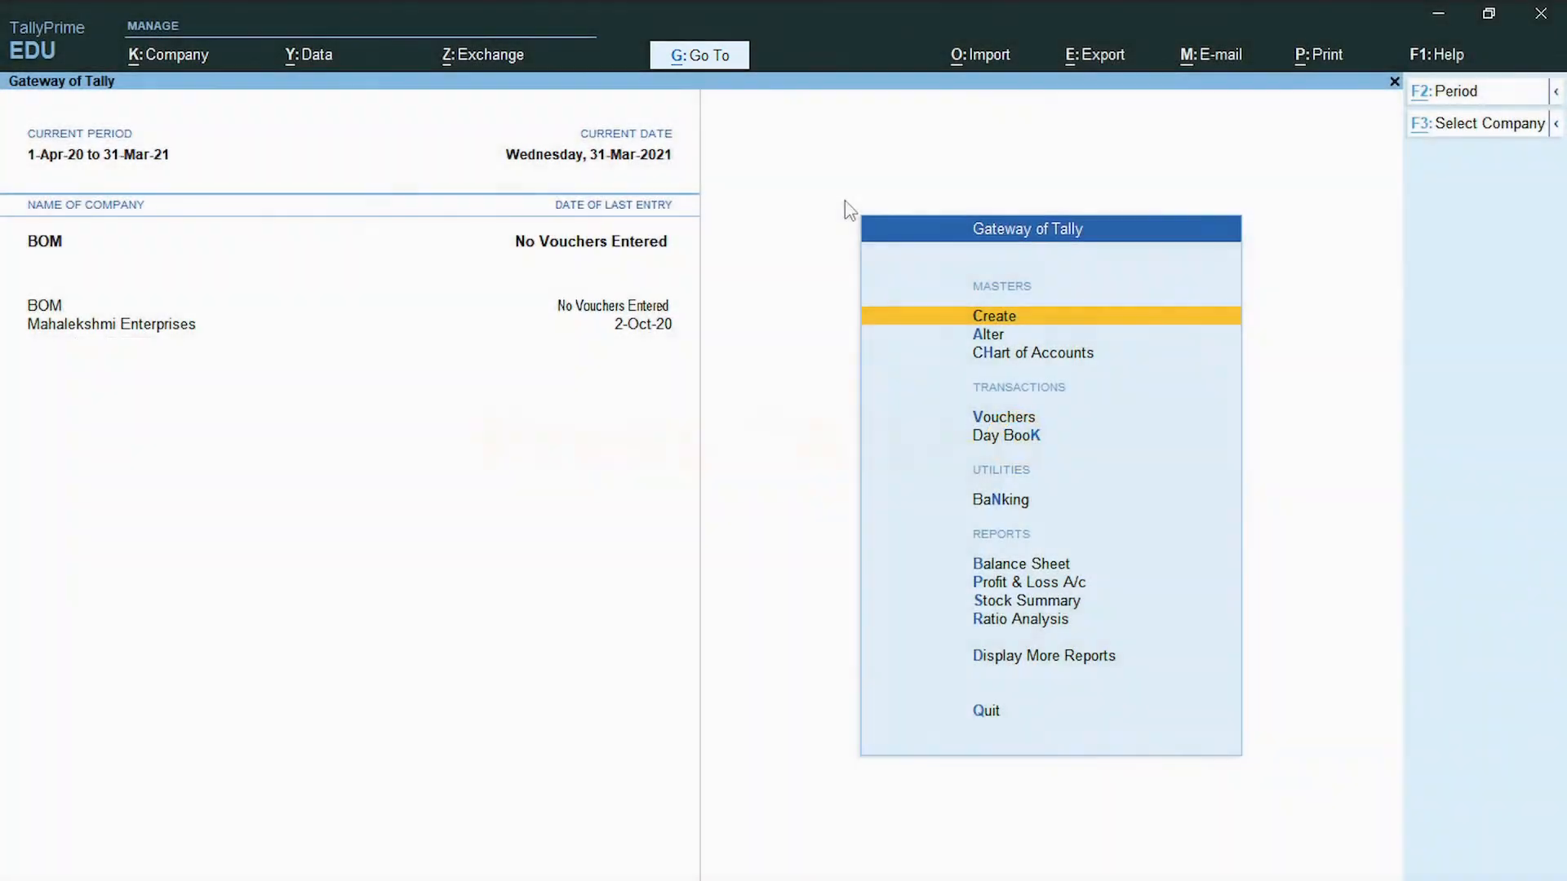
Step: Start creating a Voucher Type master named Manufacturing Journal, leaving the alias blank
key("alt+g")
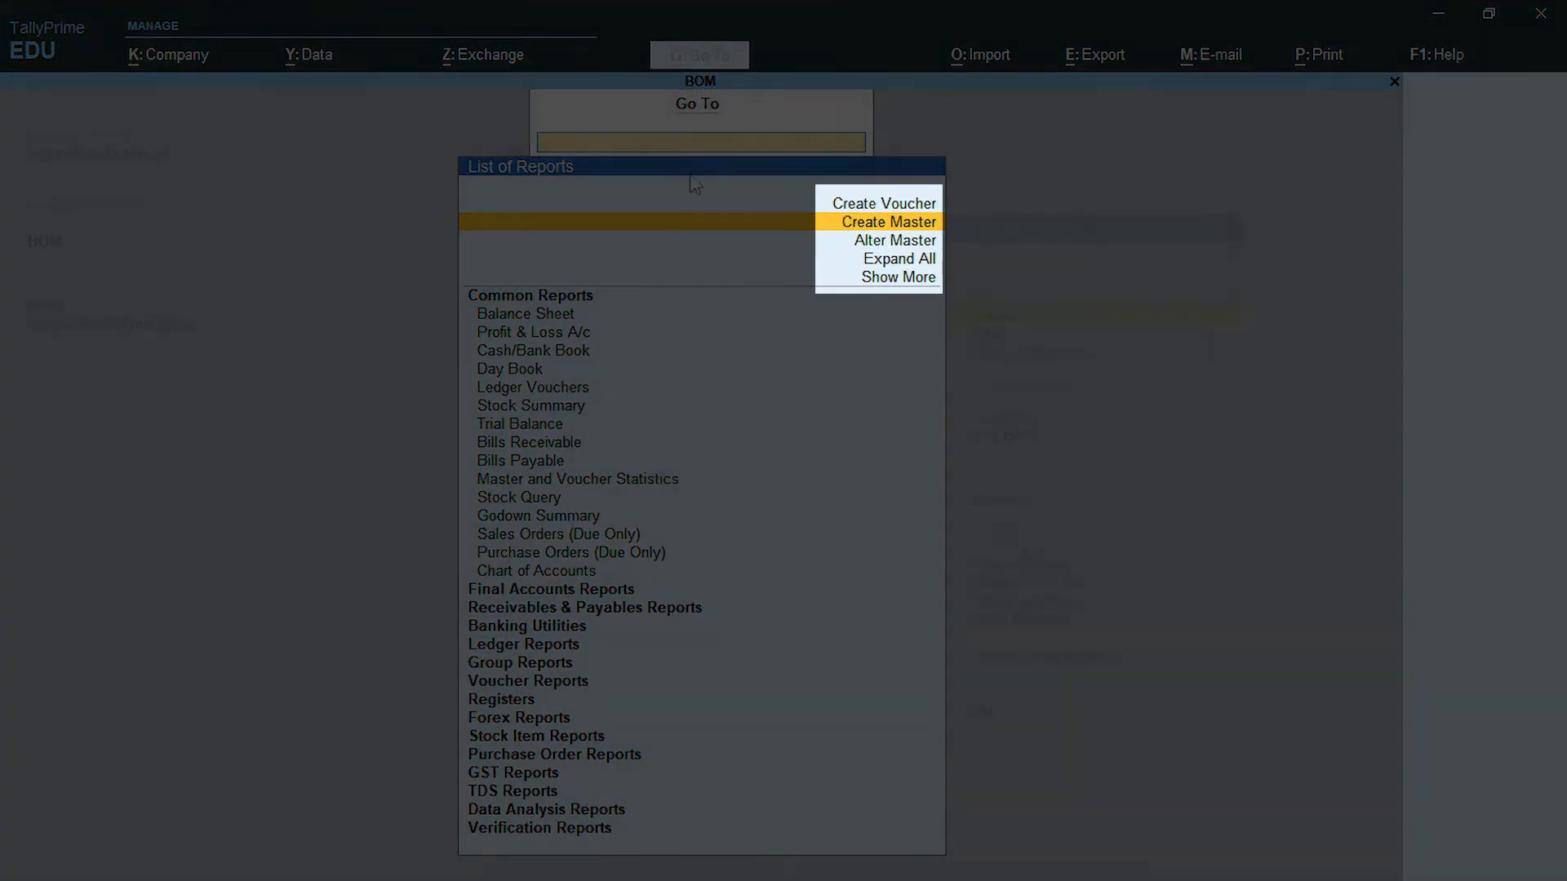
key("alt+c")
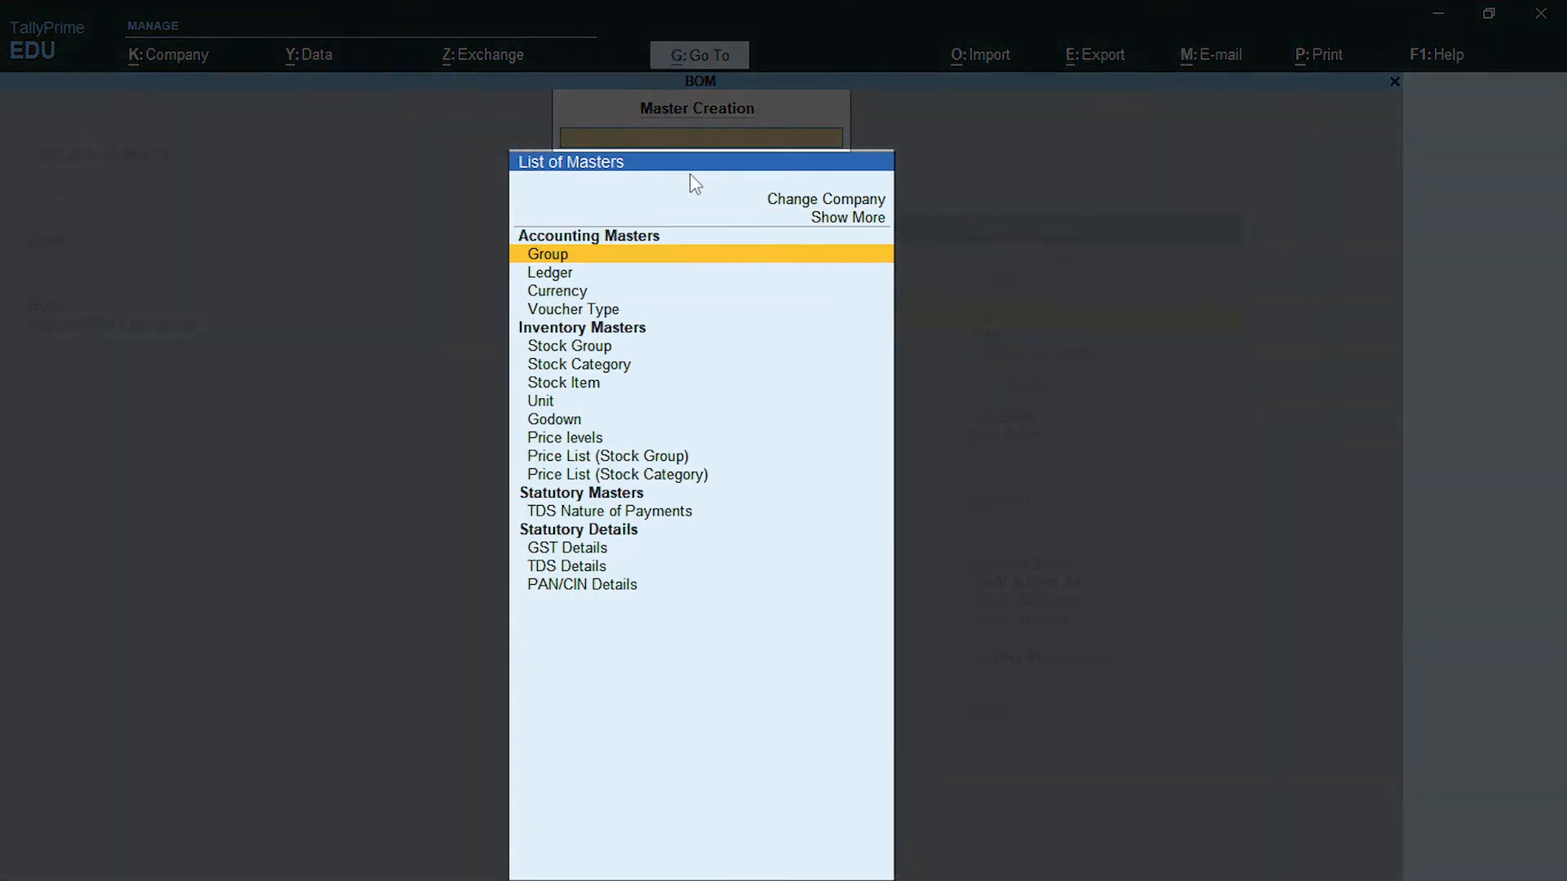
key("Down")
key("Down")
key("Down")
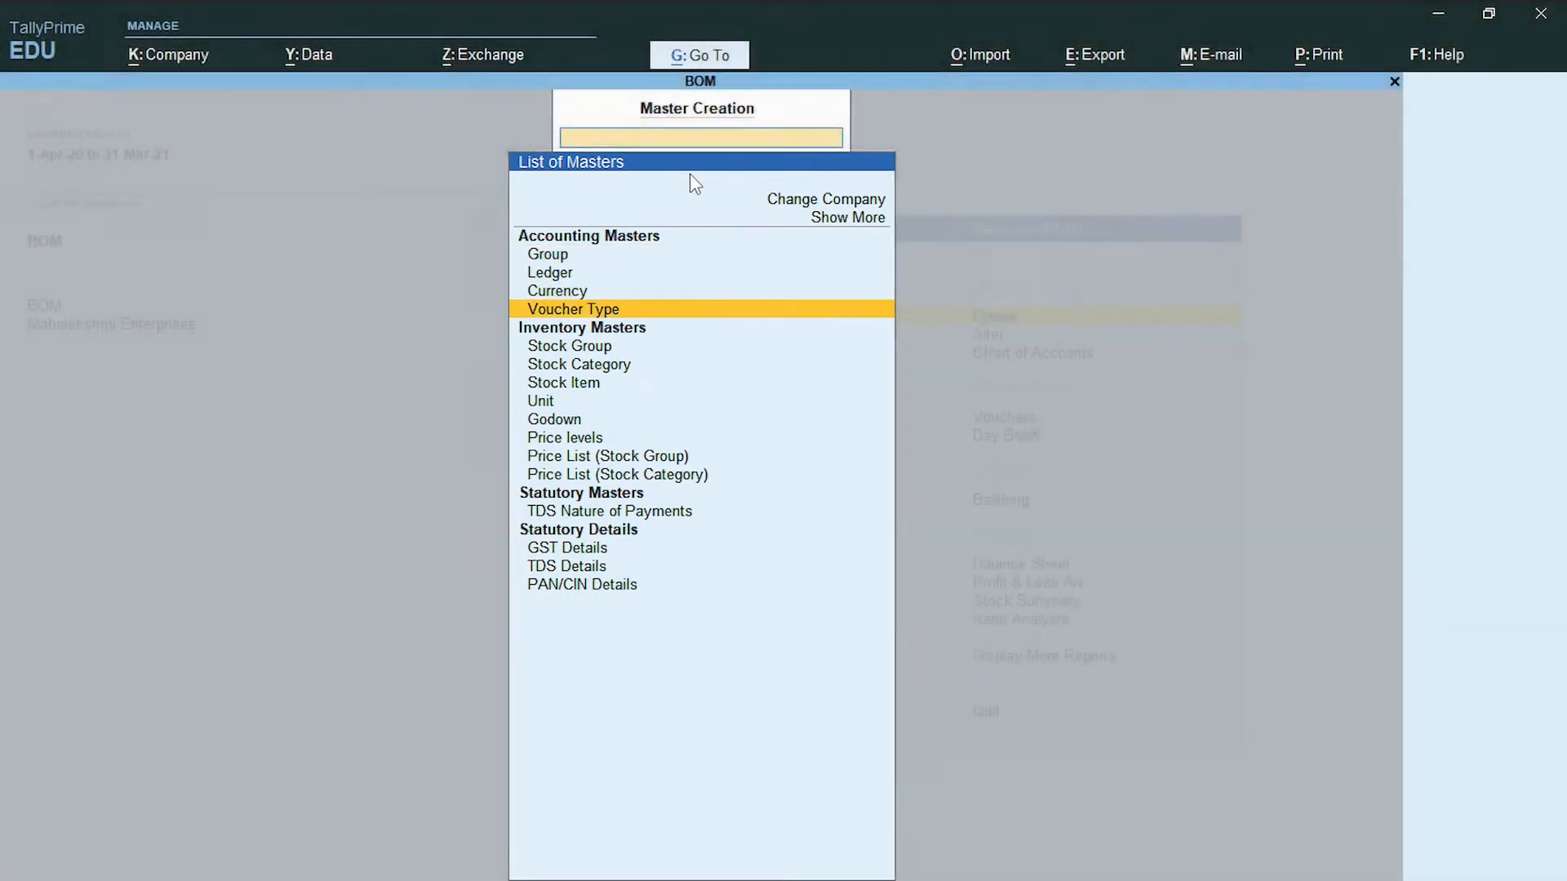
key("Return")
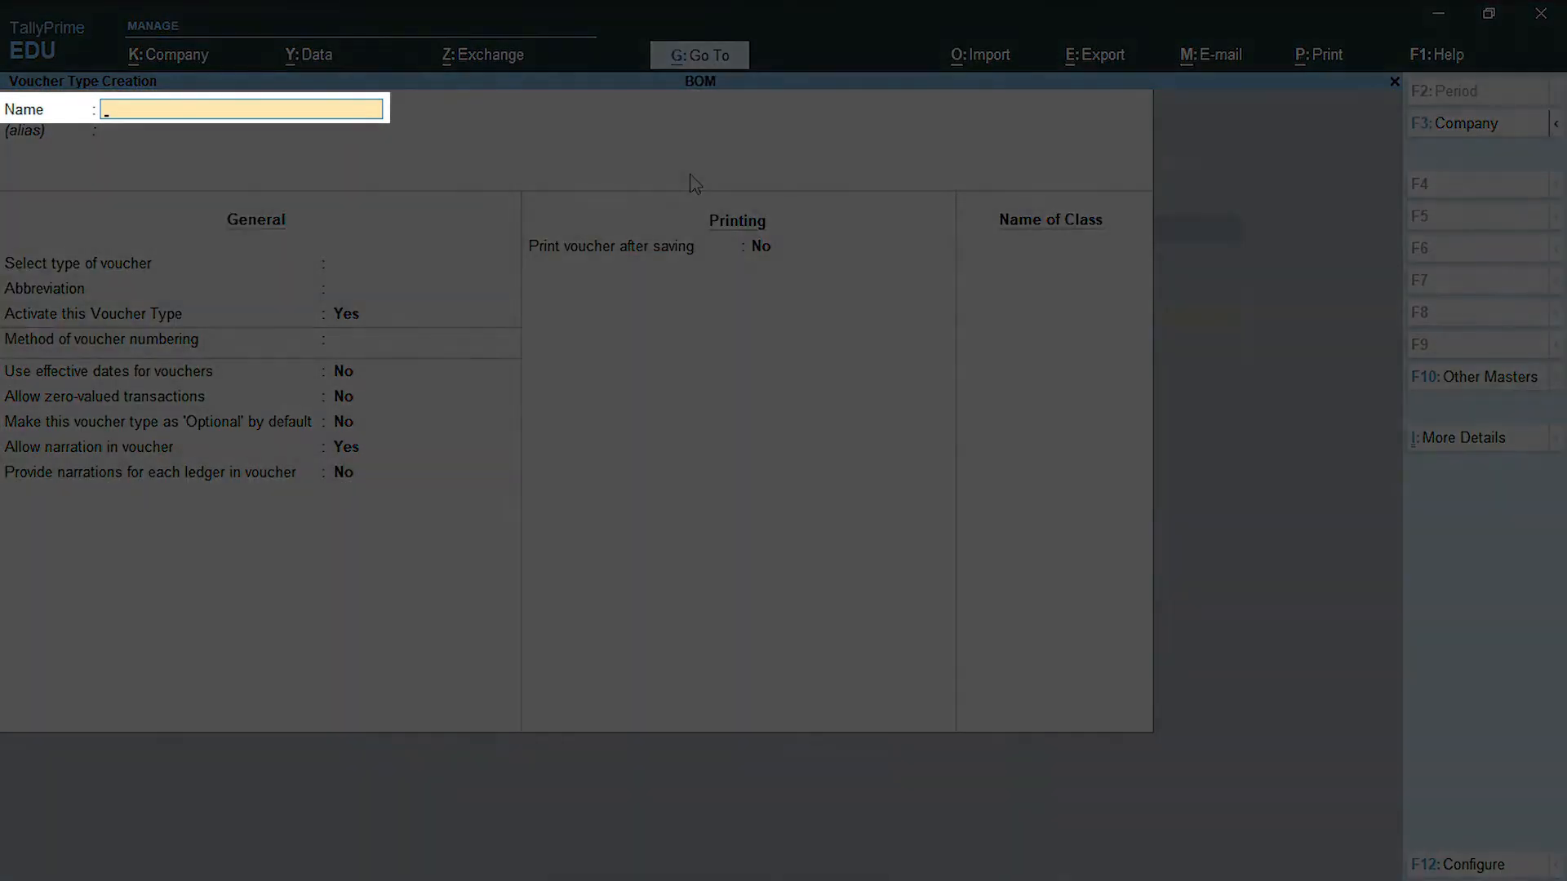
type("Manufacturing Journal")
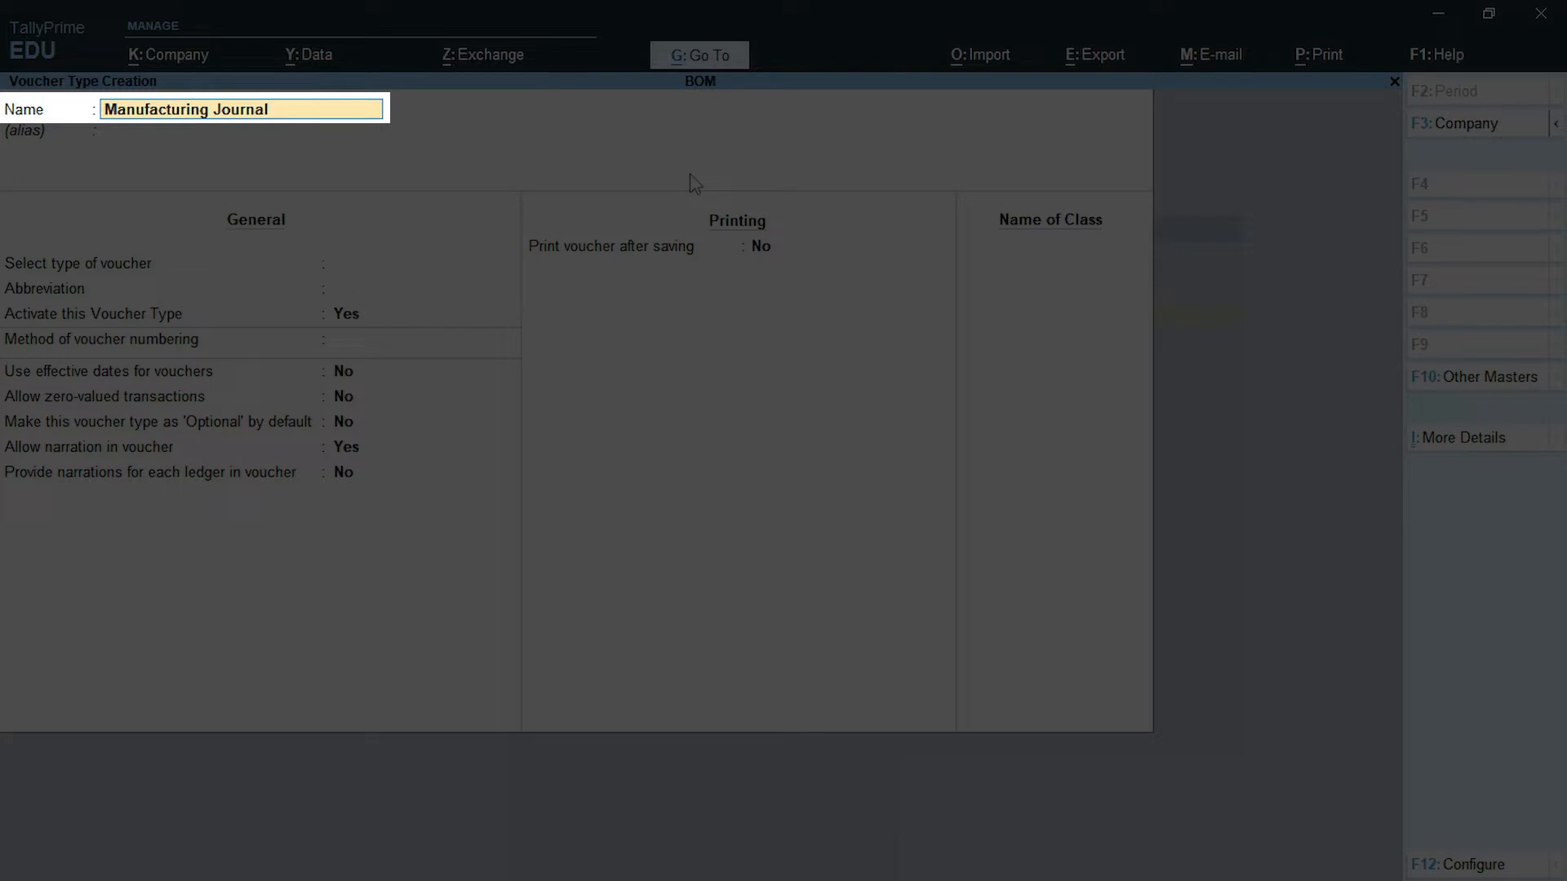
key("Return")
key("Return")
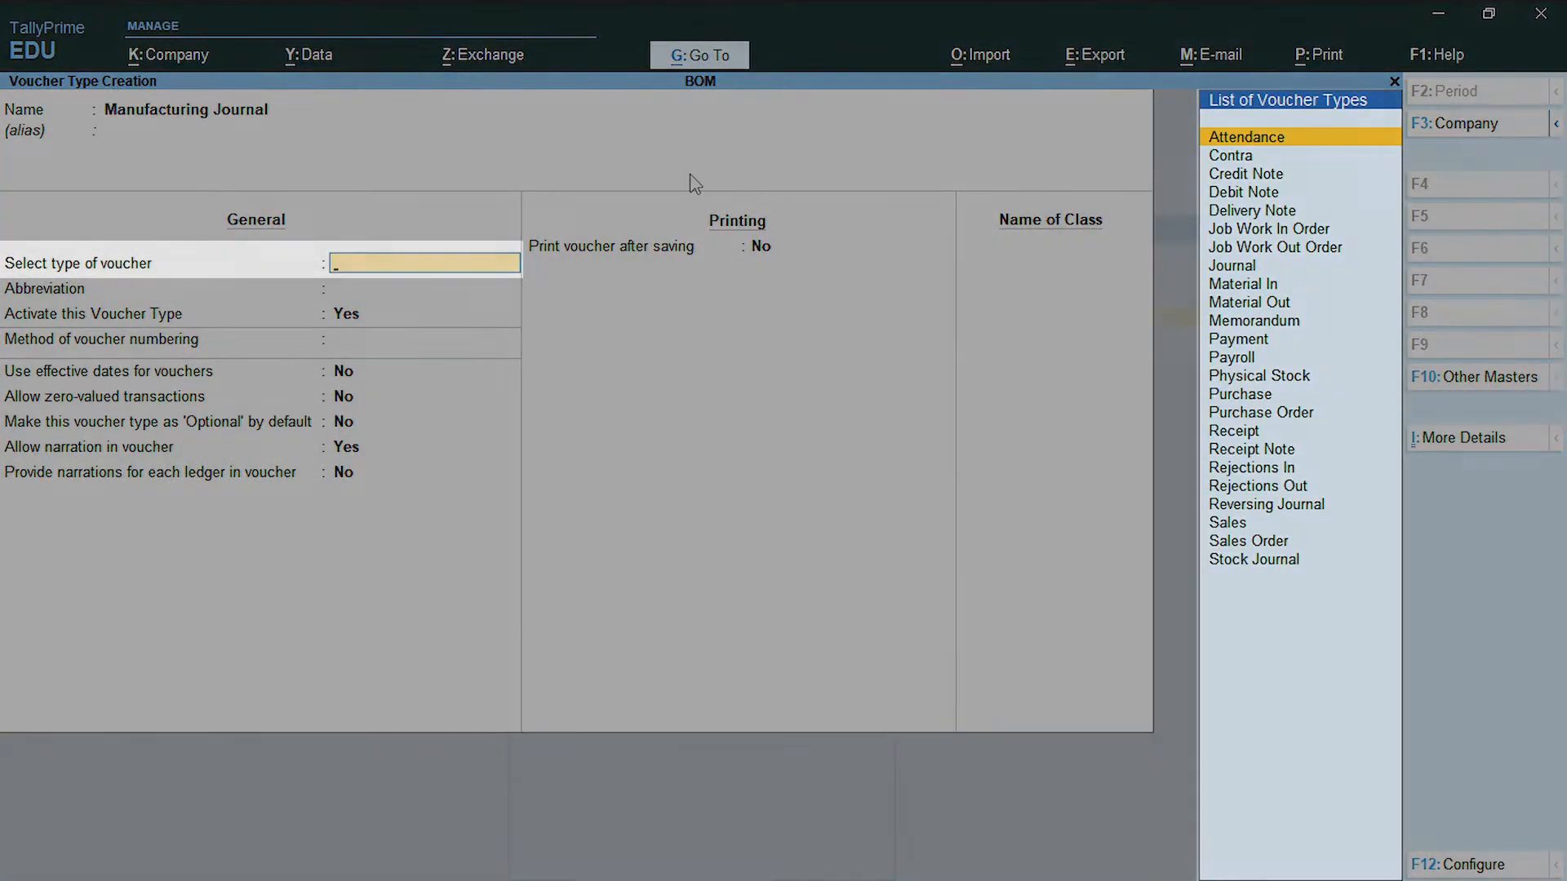
Step: Set the type of voucher to Stock Journal for the Manufacturing Journal
key("Down")
key("Down")
key("Down")
key("Down")
key("Down")
key("Down")
key("Down")
key("Down")
key("Down")
key("Down")
key("Down")
key("Down")
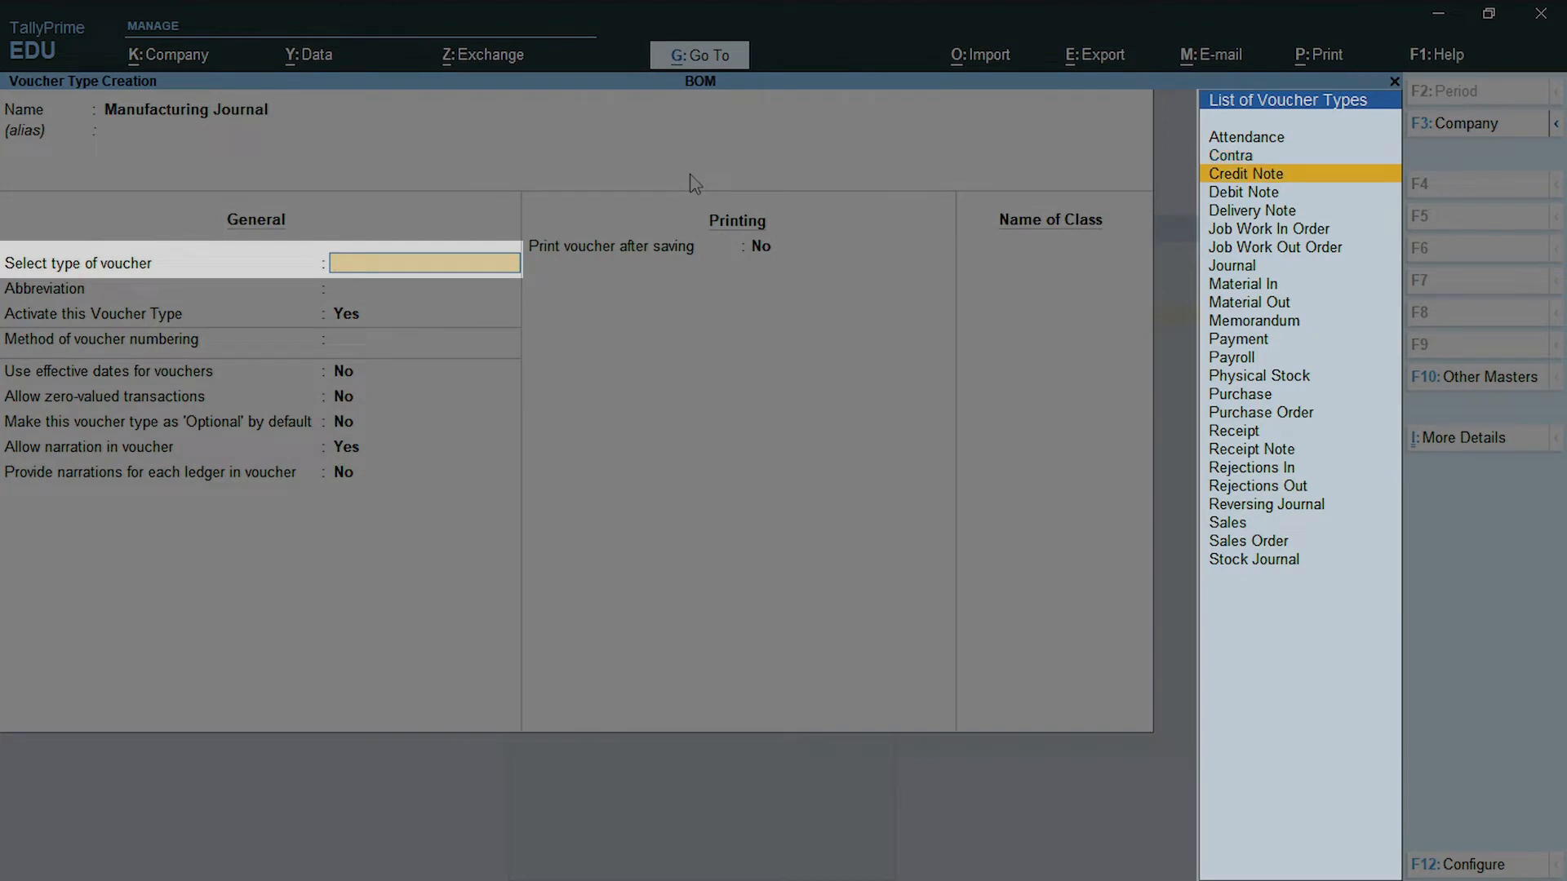
key("Down")
key("Down")
key("Down")
key("Down")
key("Down")
key("Down")
key("Down")
key("Down")
key("Down")
key("Down")
key("Down")
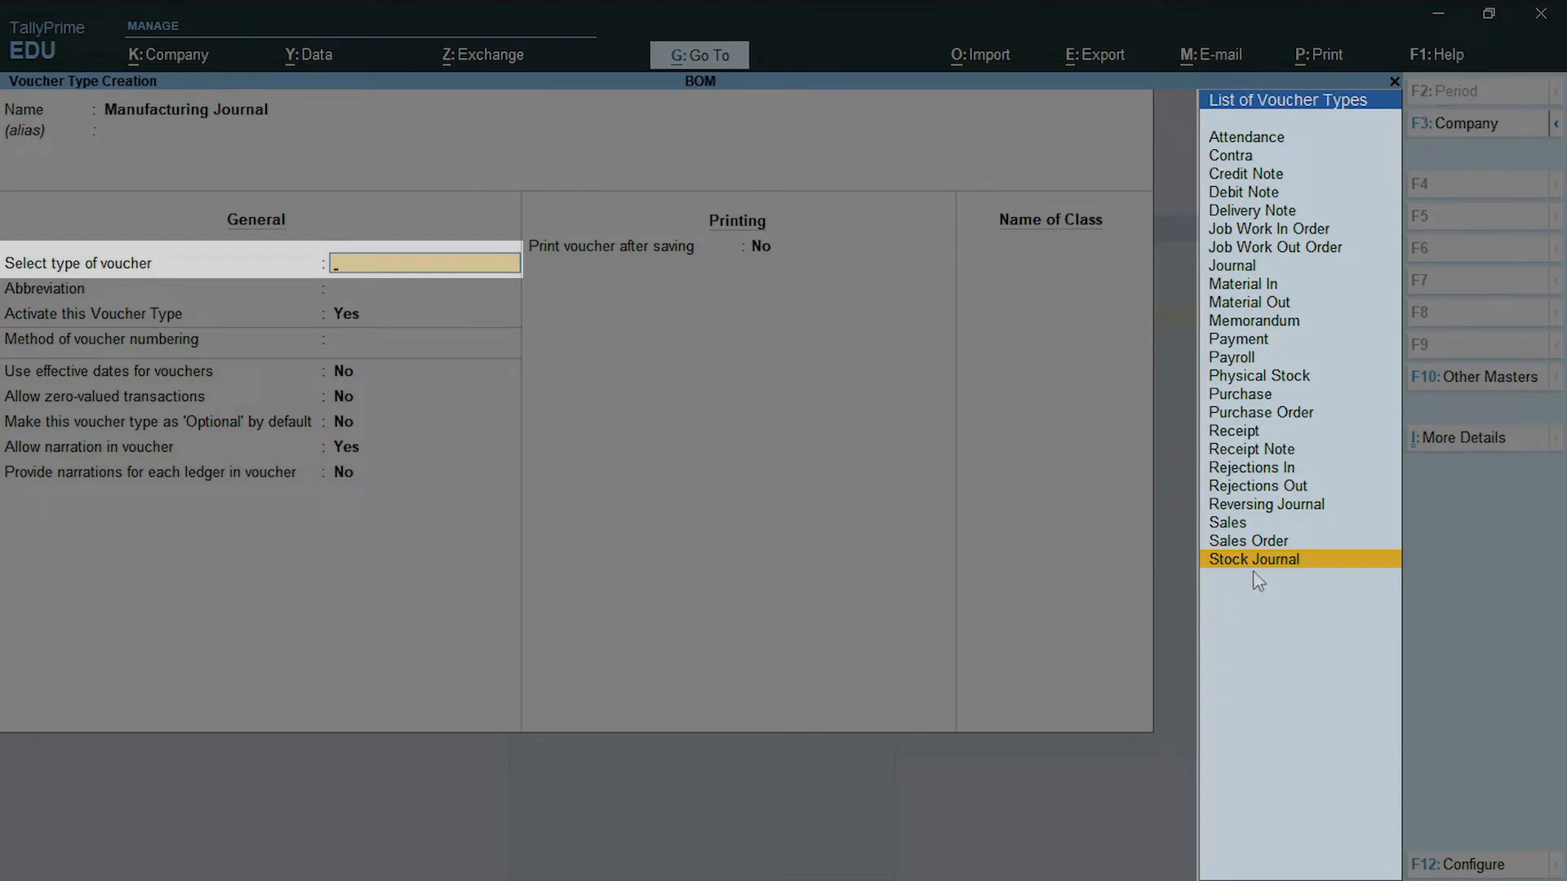
key("Return")
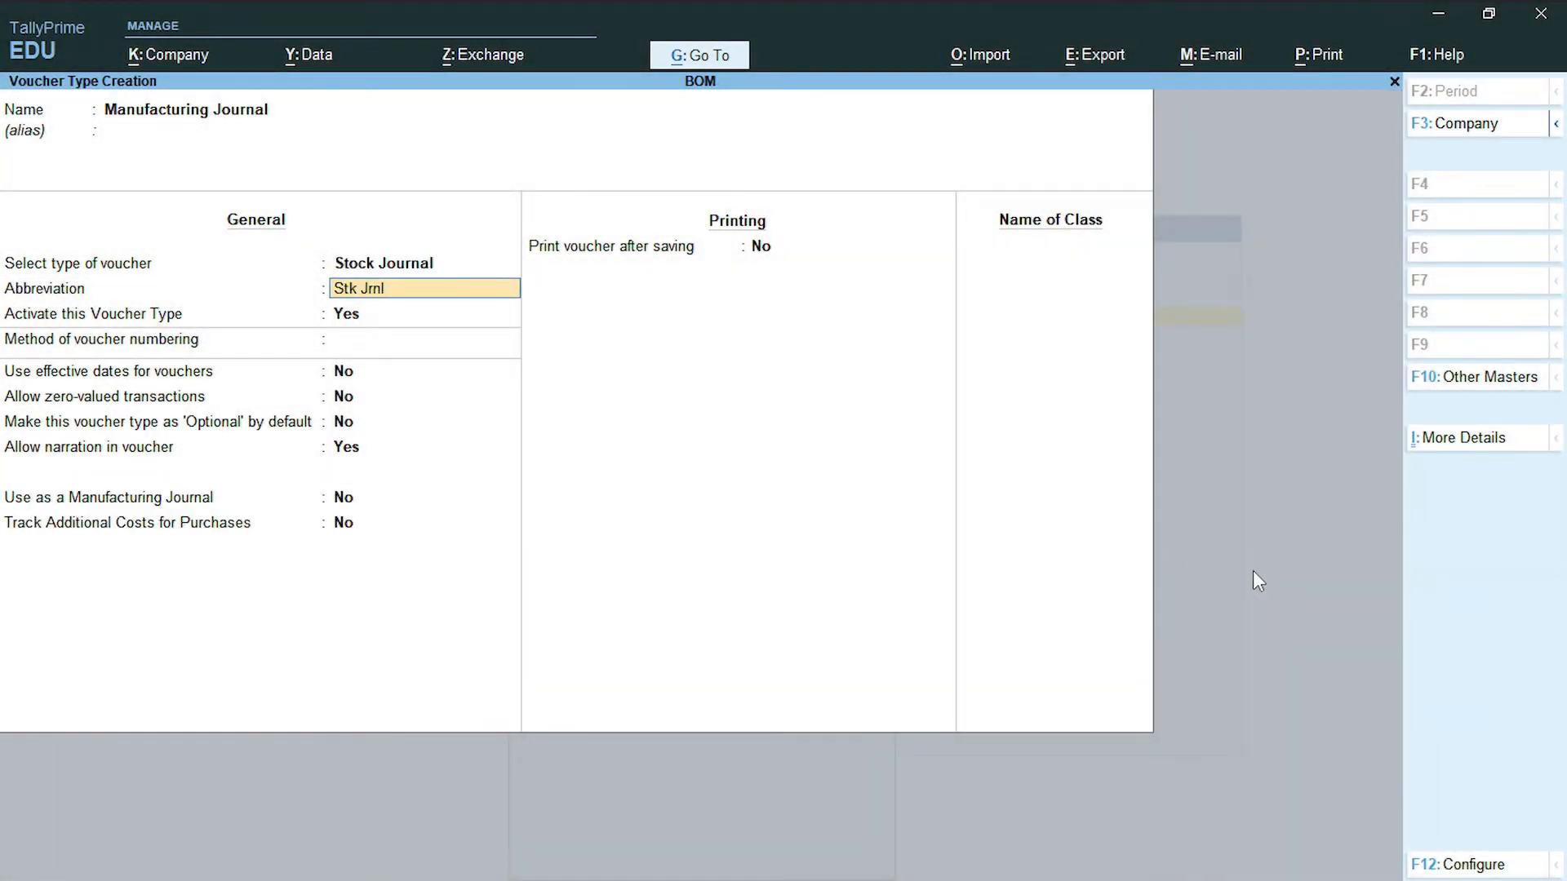
Step: Keep the abbreviation Stk Jrnl and Automatic numbering, and set Use as a Manufacturing Journal to Yes
key("Return")
key("Return")
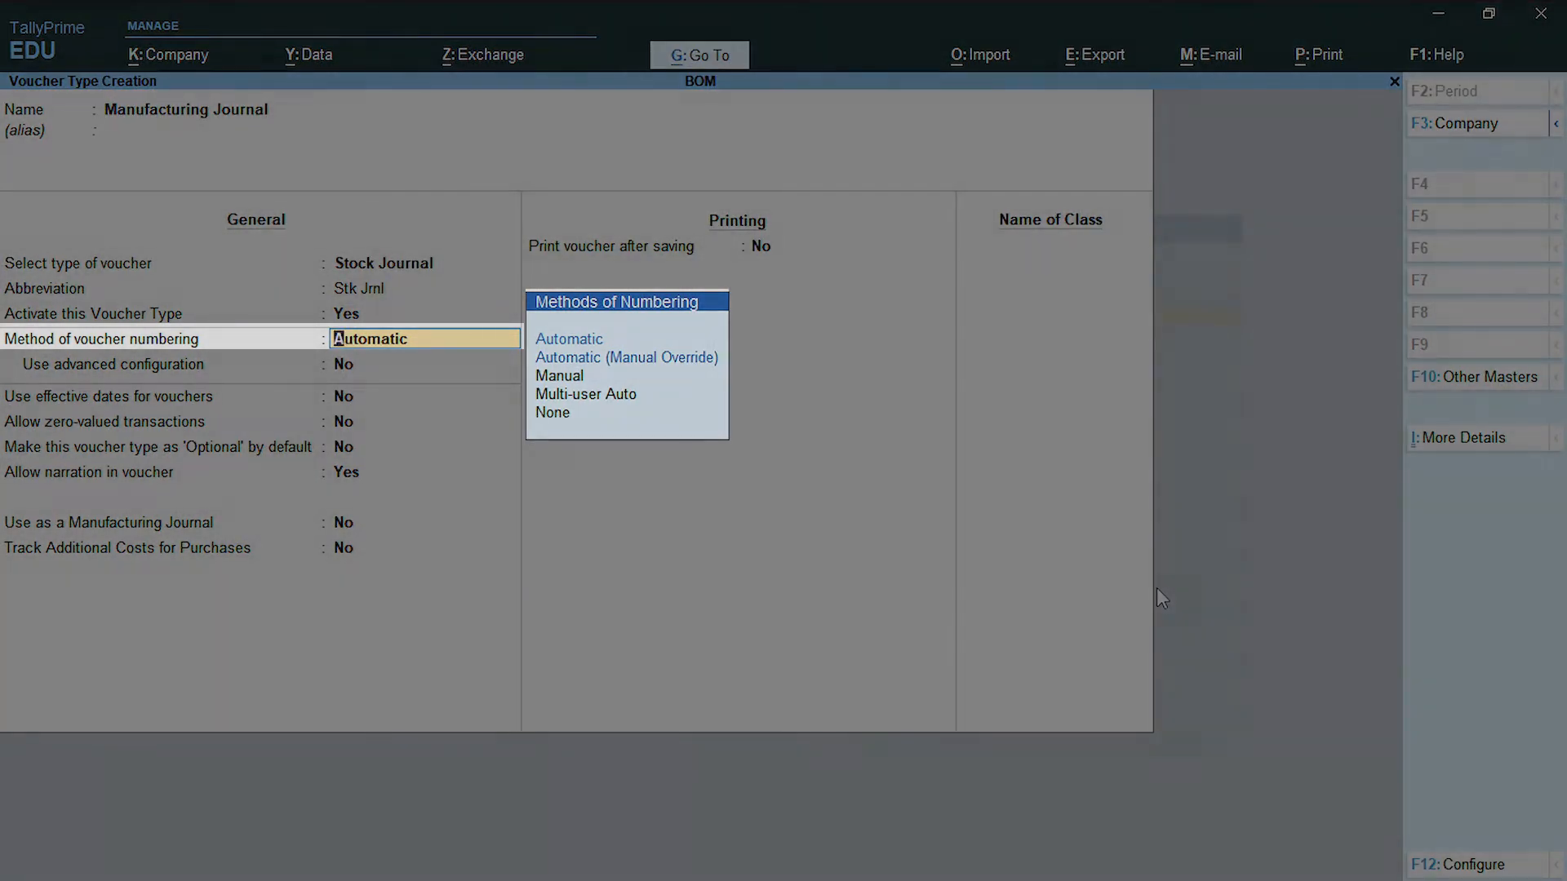
key("Return")
key("Return")
key("Return")
key("Return")
key("Return")
key("Return")
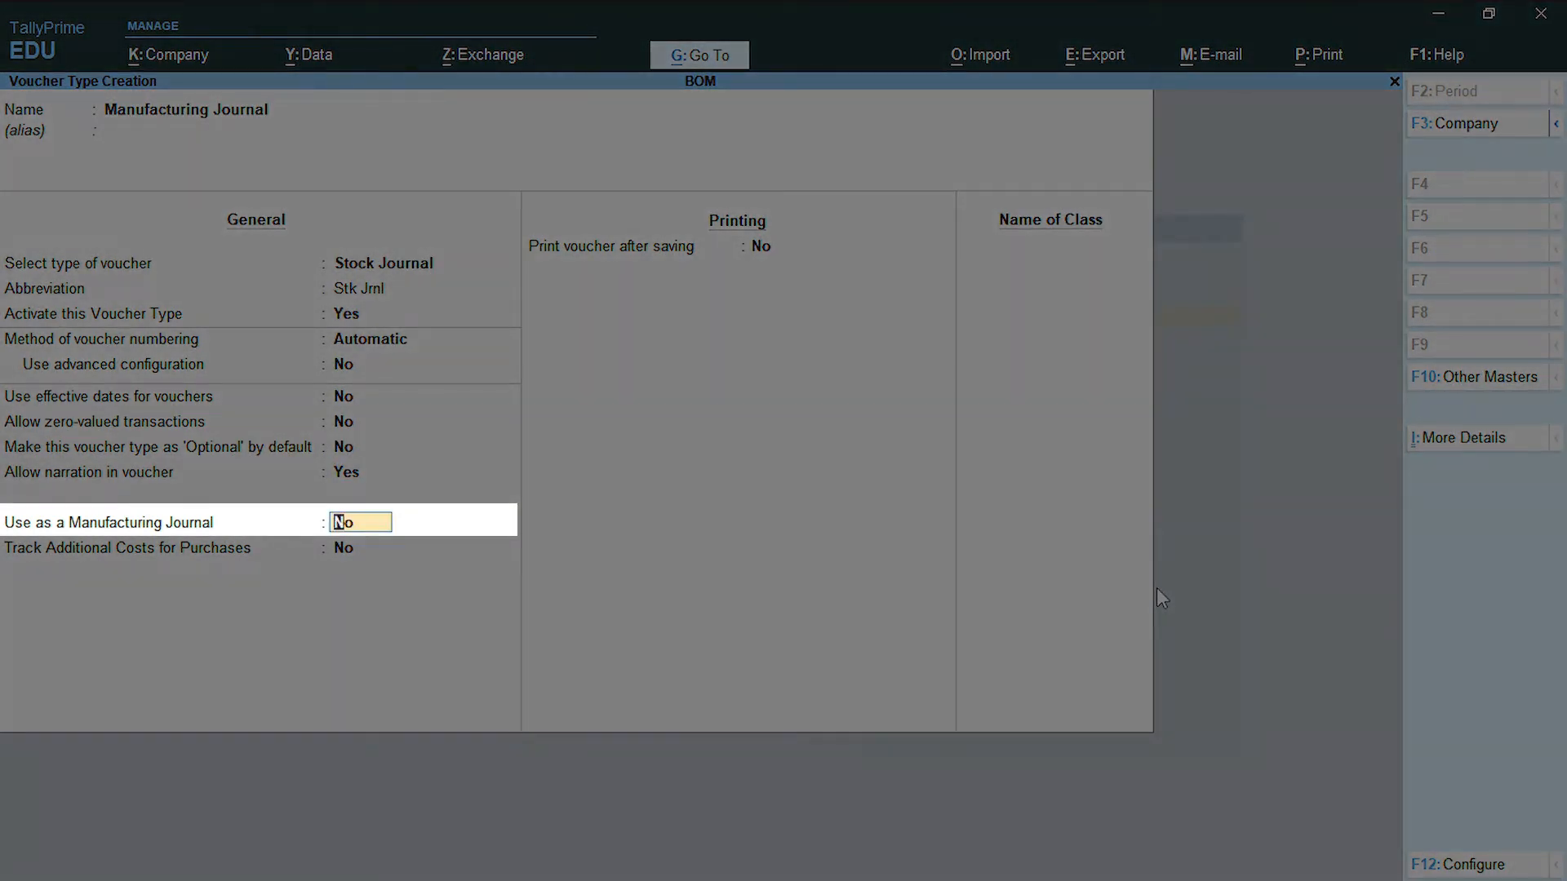
type("y")
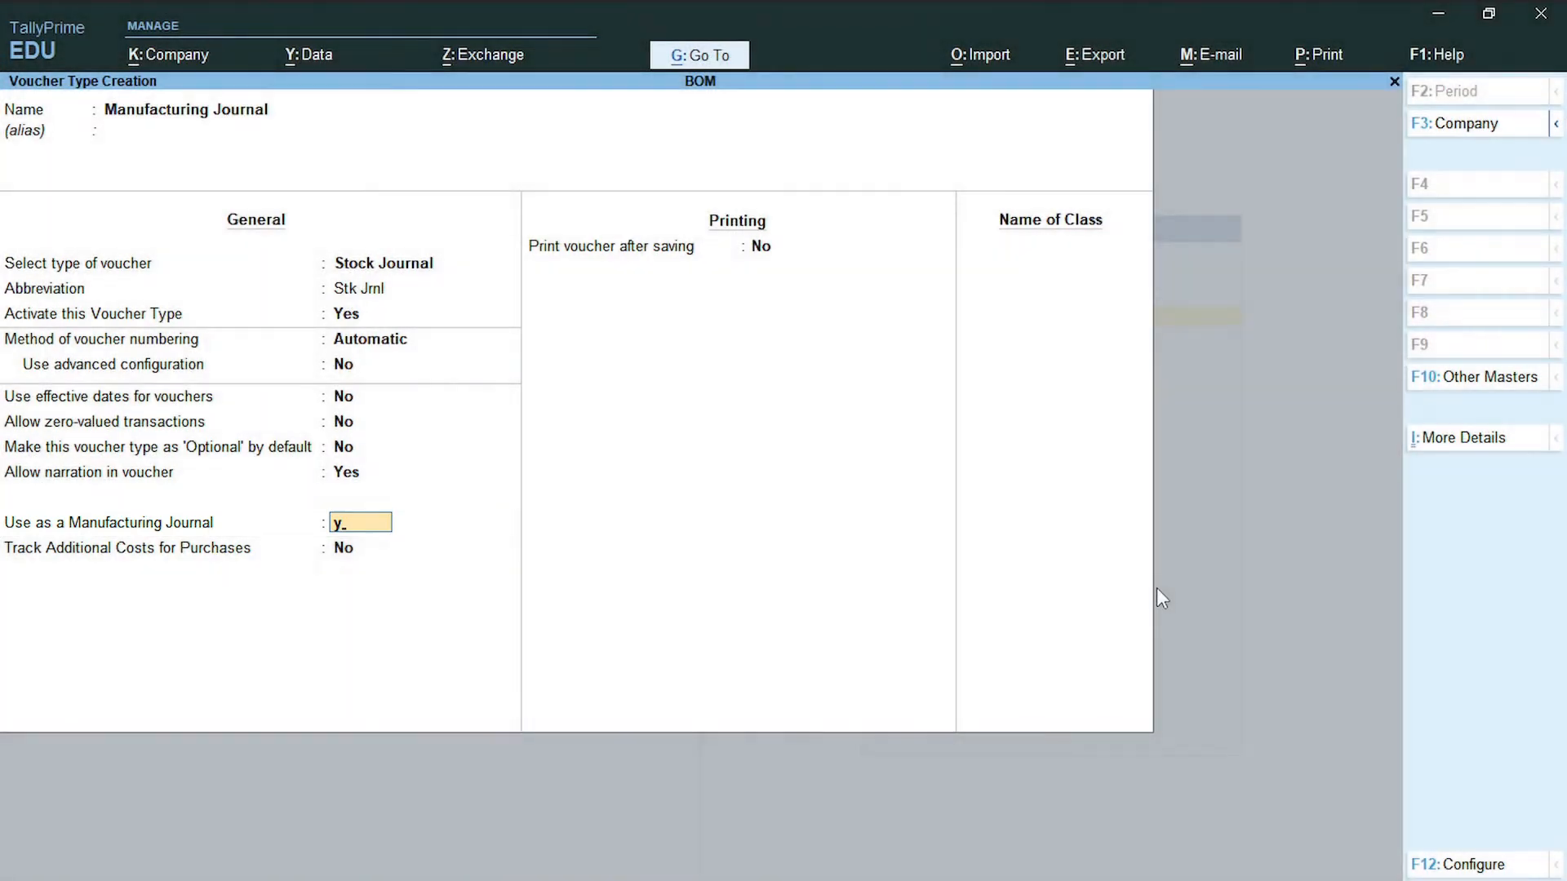
key("Return")
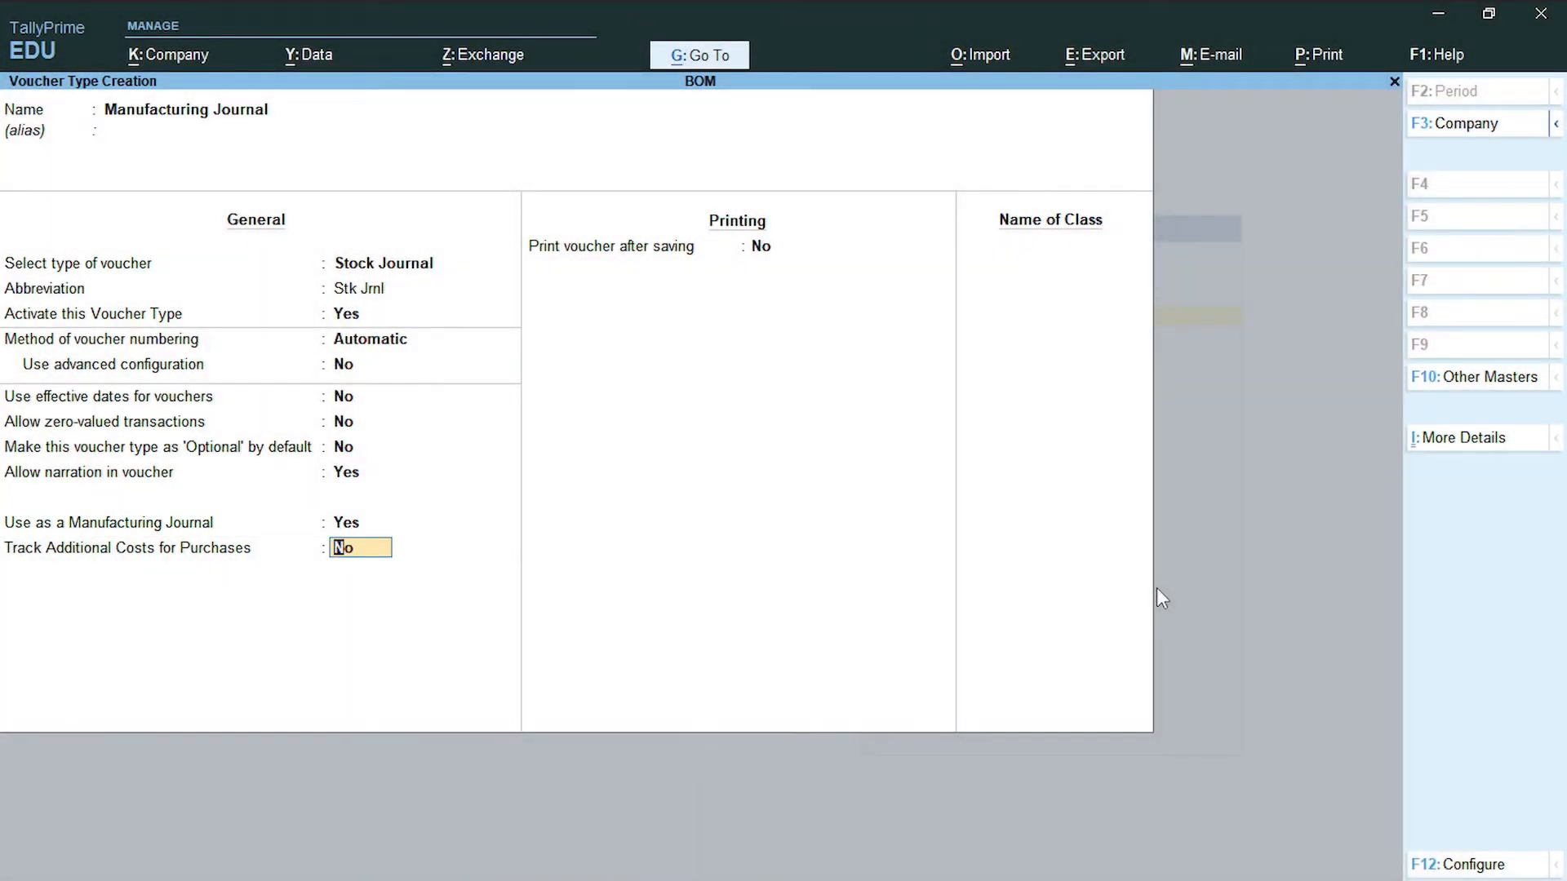
Step: Save the Manufacturing Journal voucher type and return to the Gateway of Tally
key("ctrl+a")
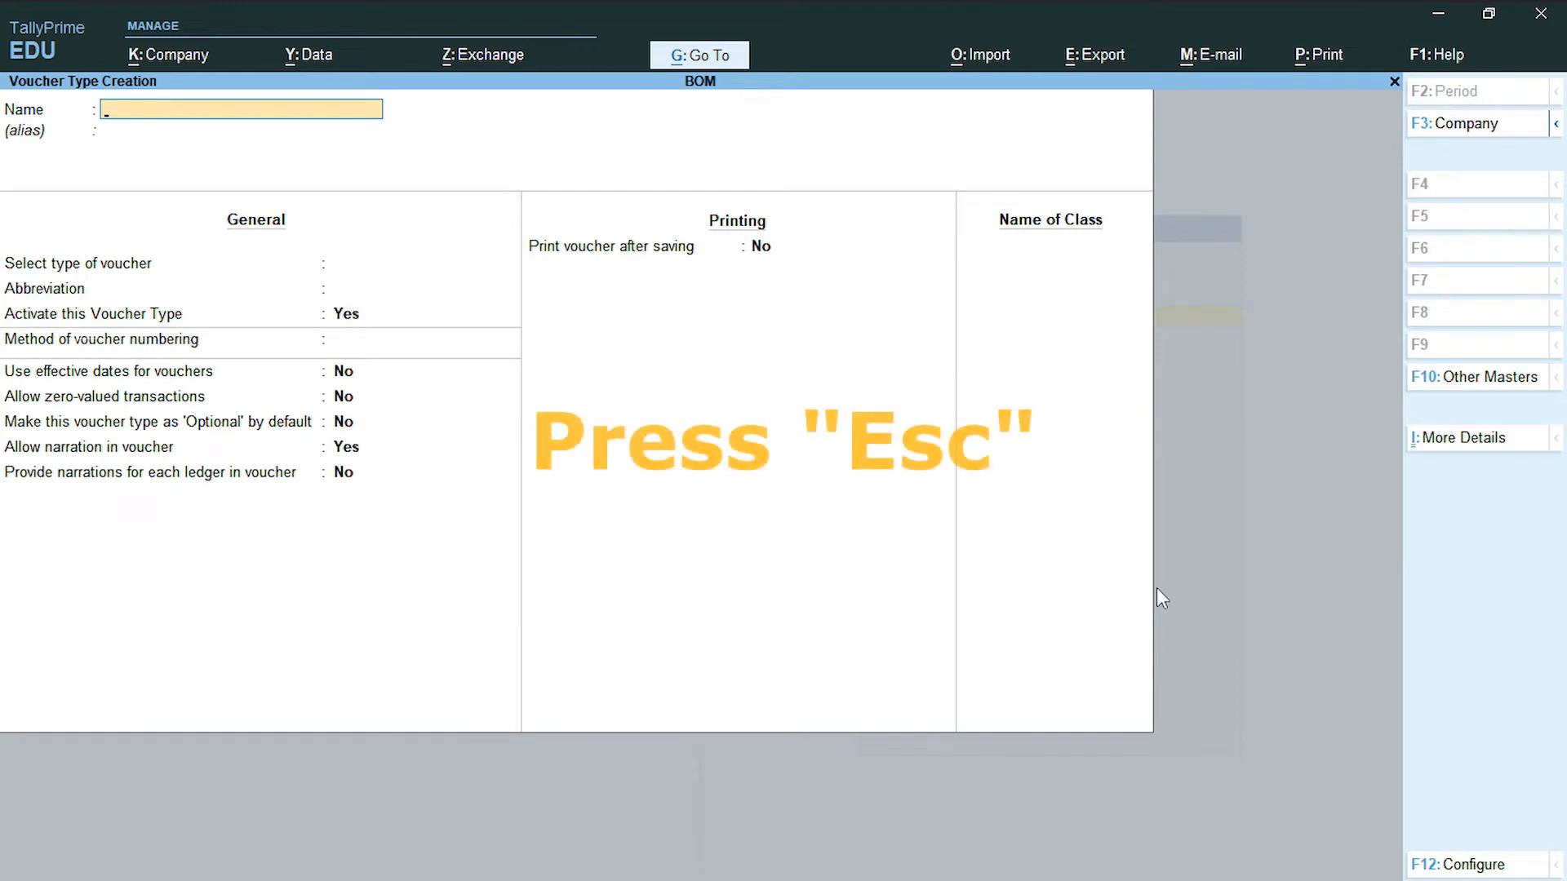
key("Escape")
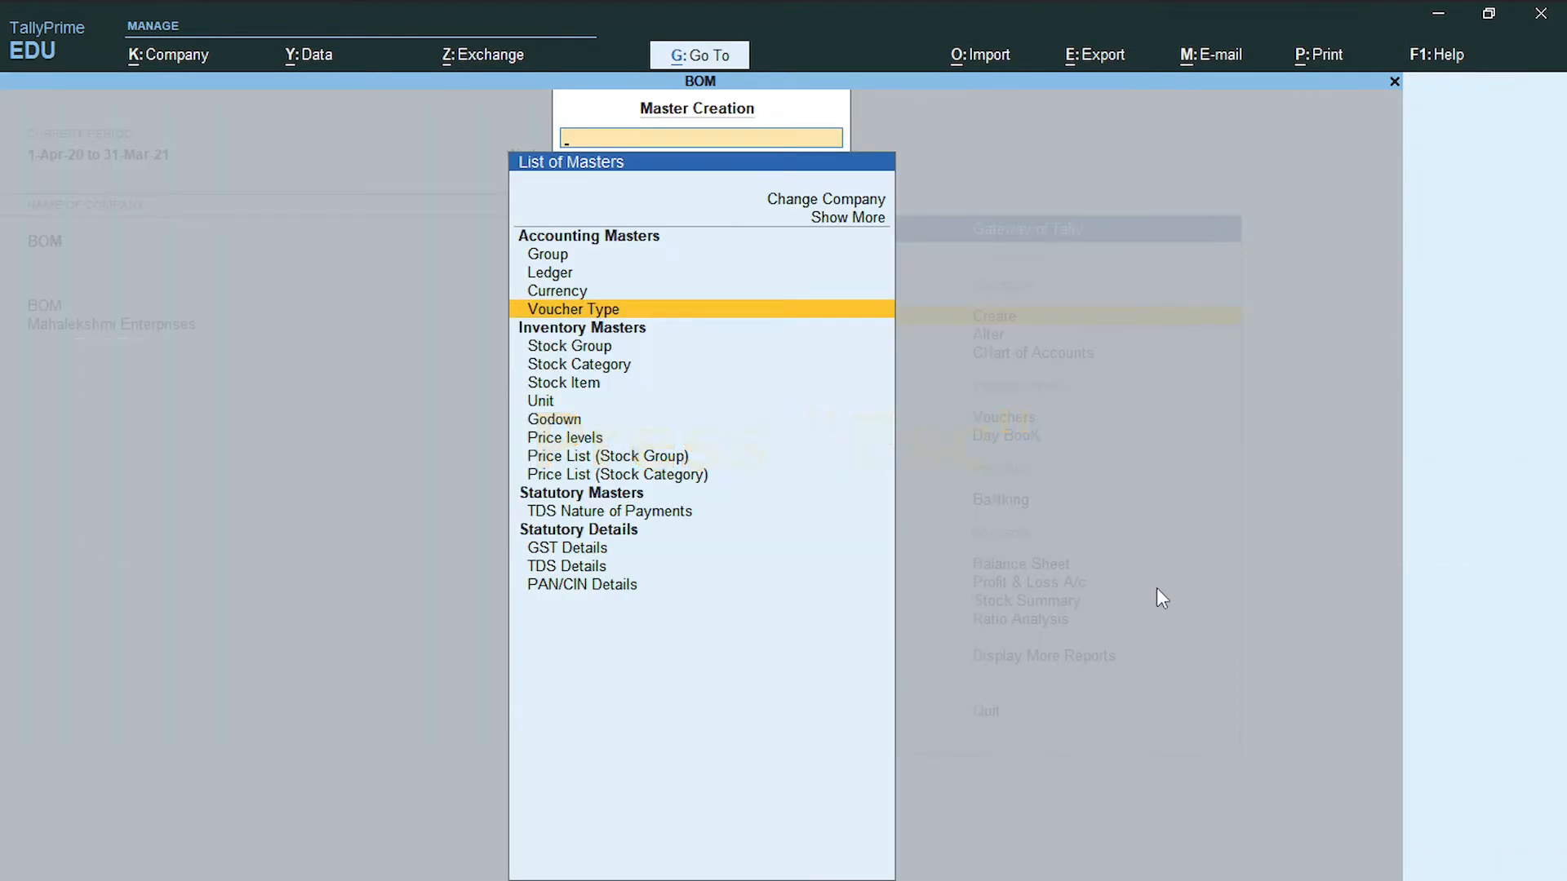
key("Escape")
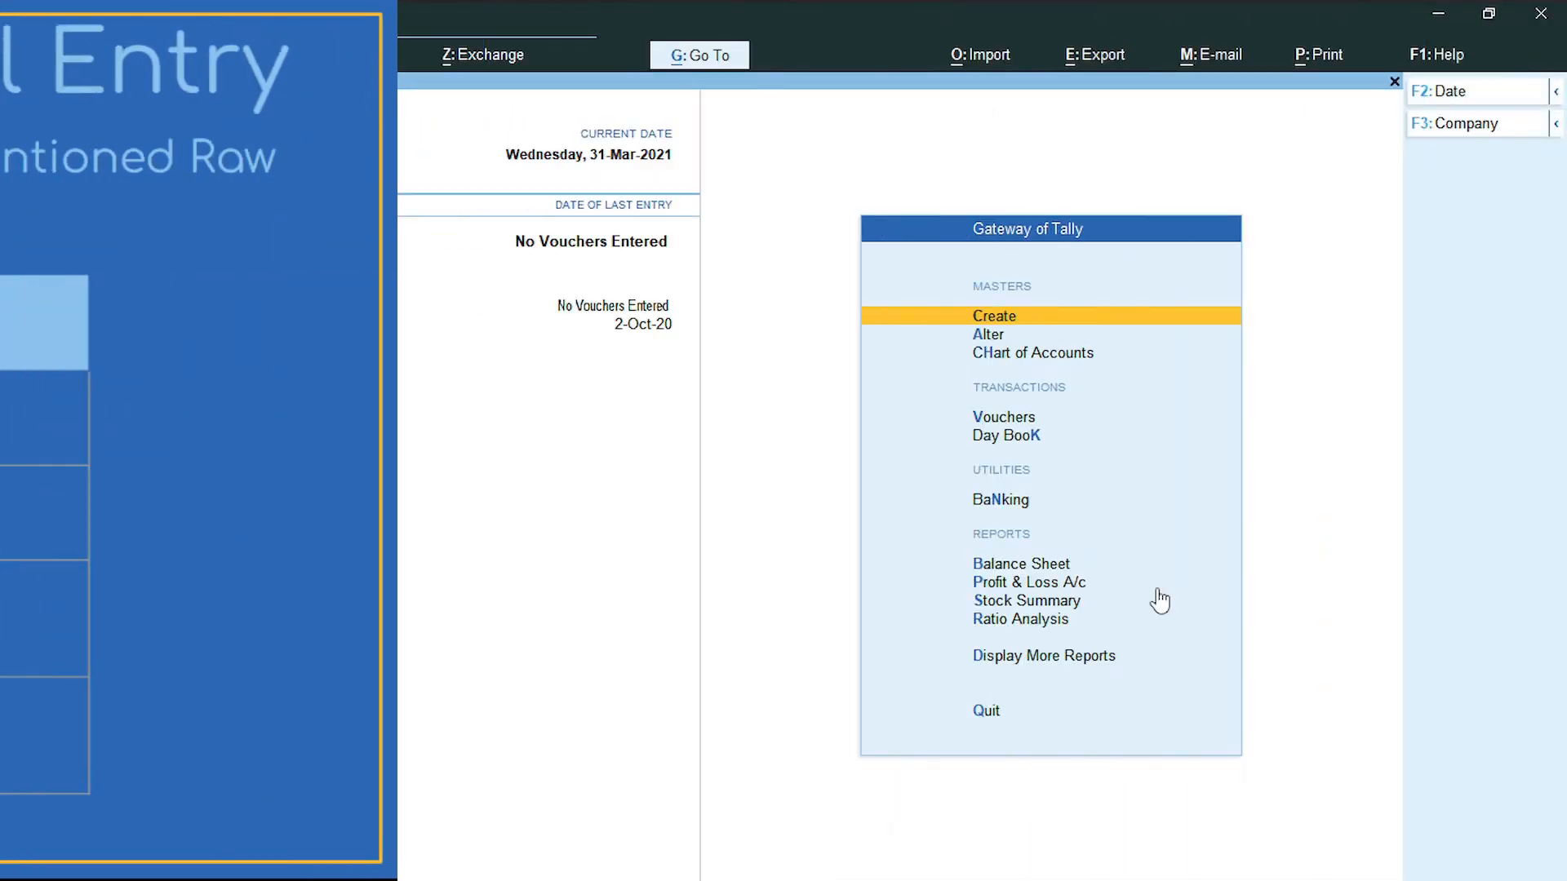
Step: Open a new Purchase voucher for entry
key("Down")
key("Down")
key("Down")
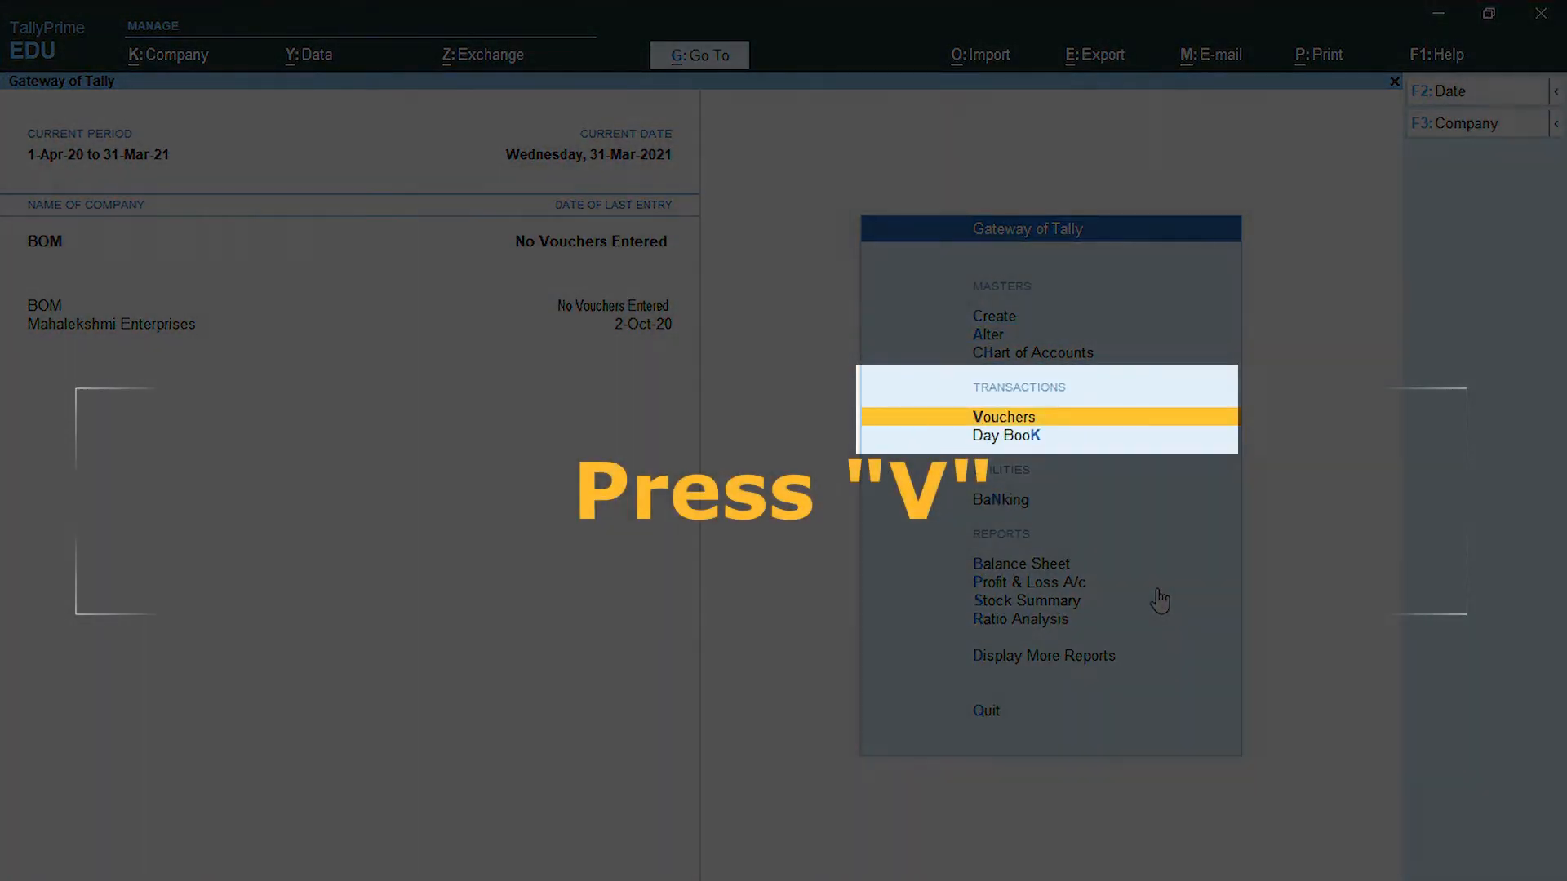
key("v")
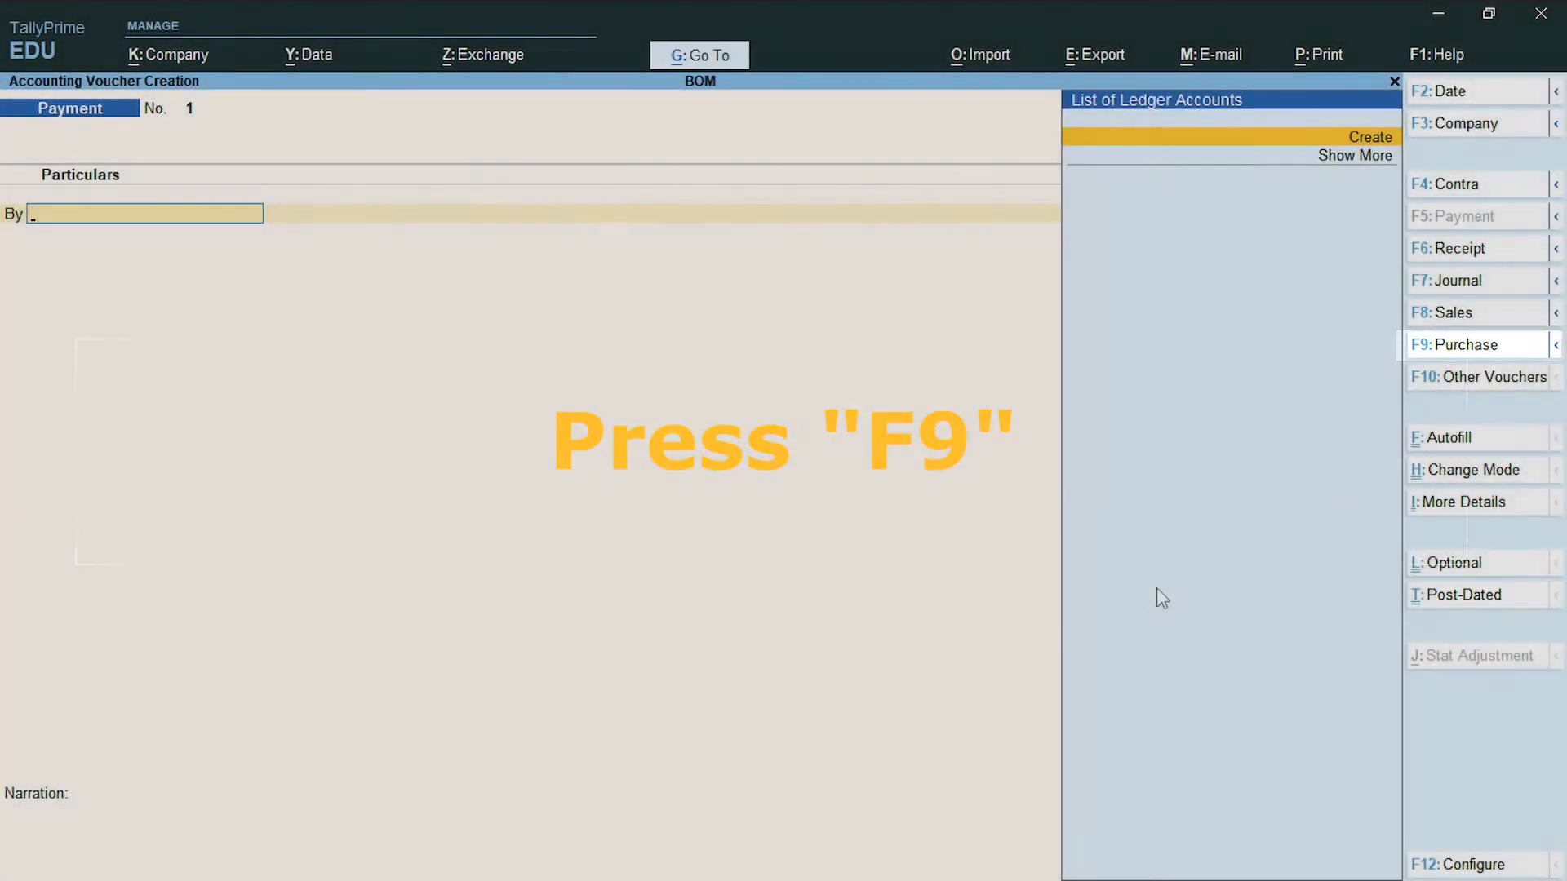
key("F9")
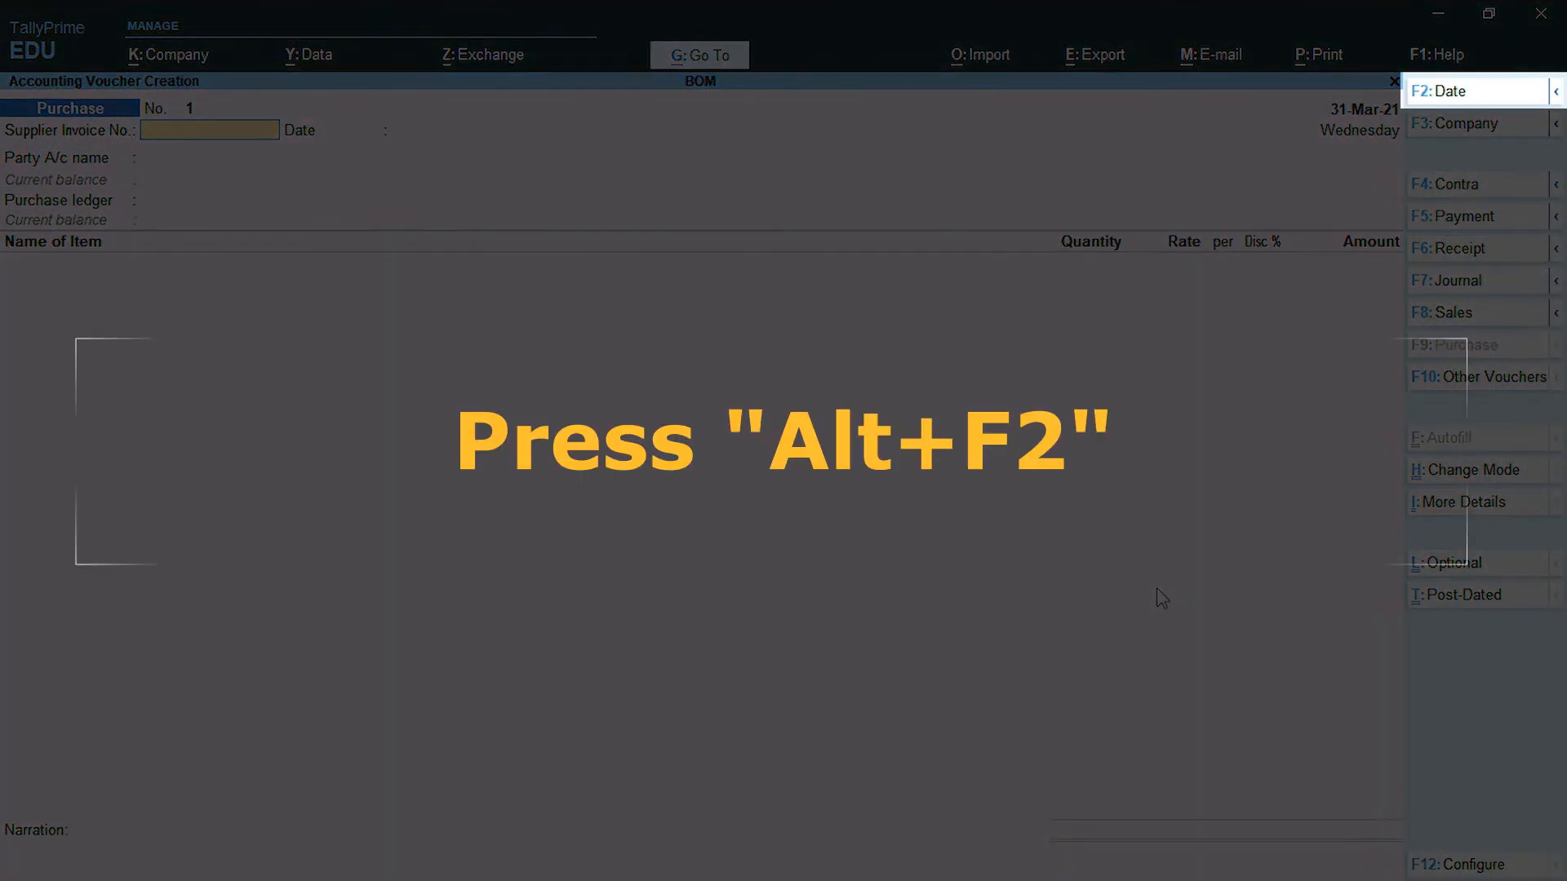
Step: Change the working period so that it starts from 1-4-2022
key("alt+F2")
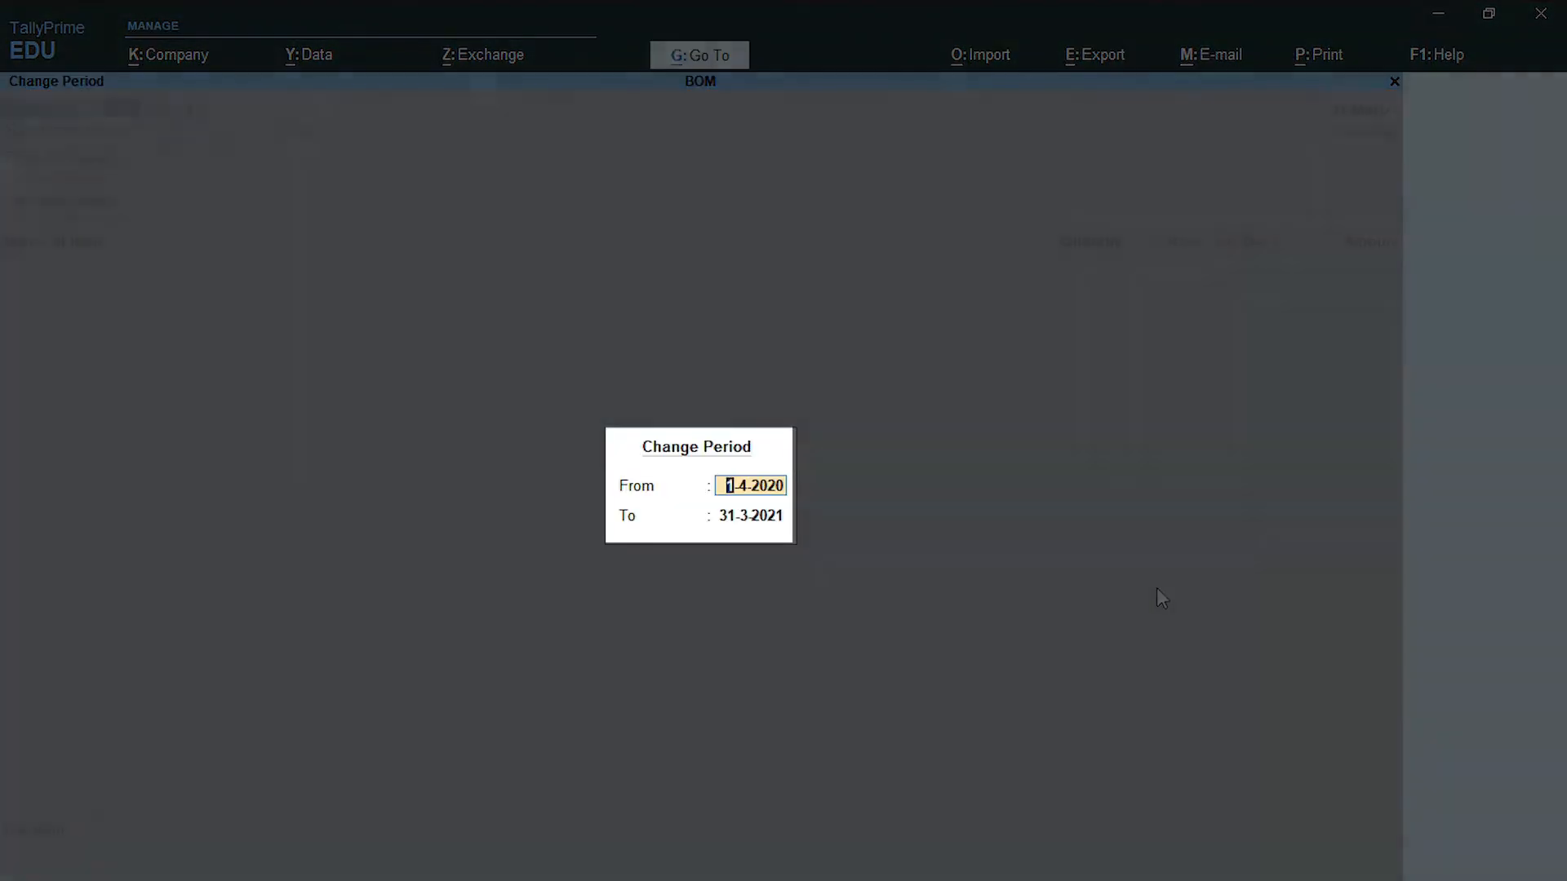
type("1.4.22")
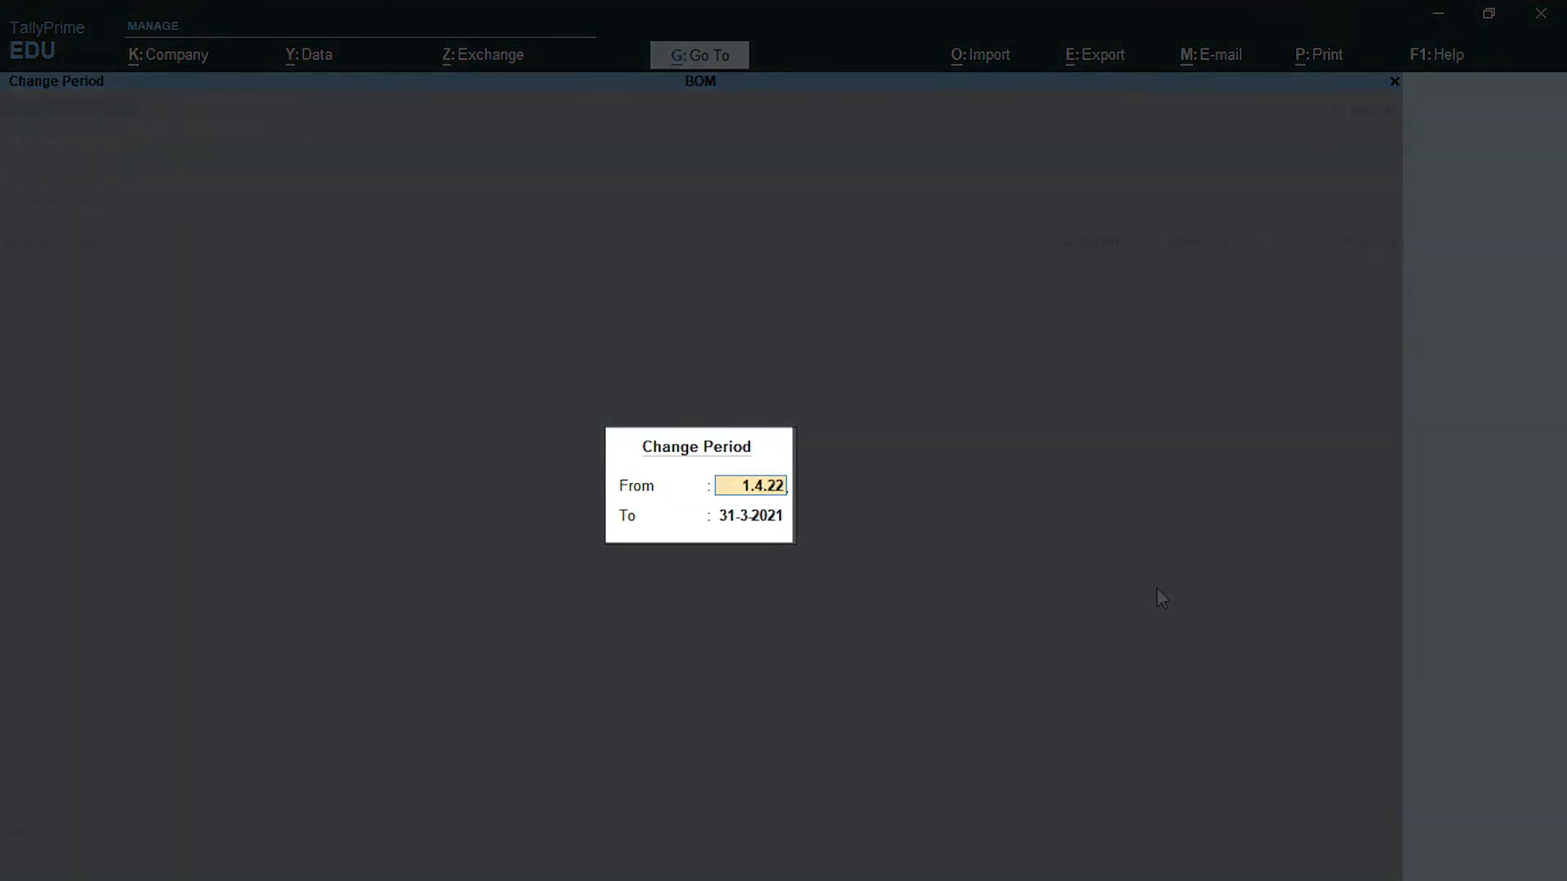
key("Return")
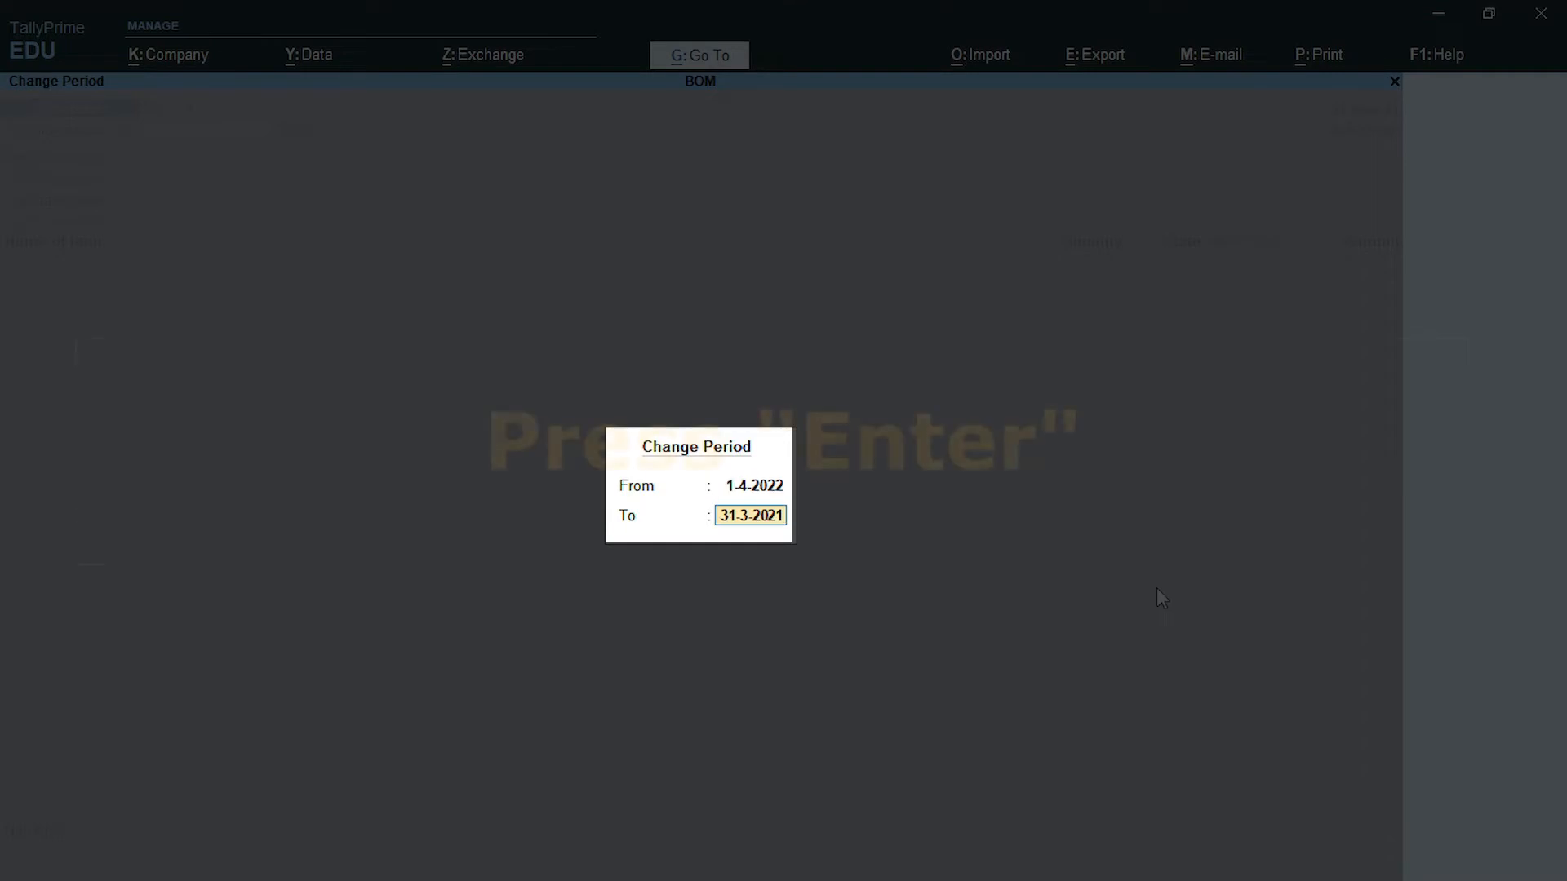
type("31-3-202")
key("Return")
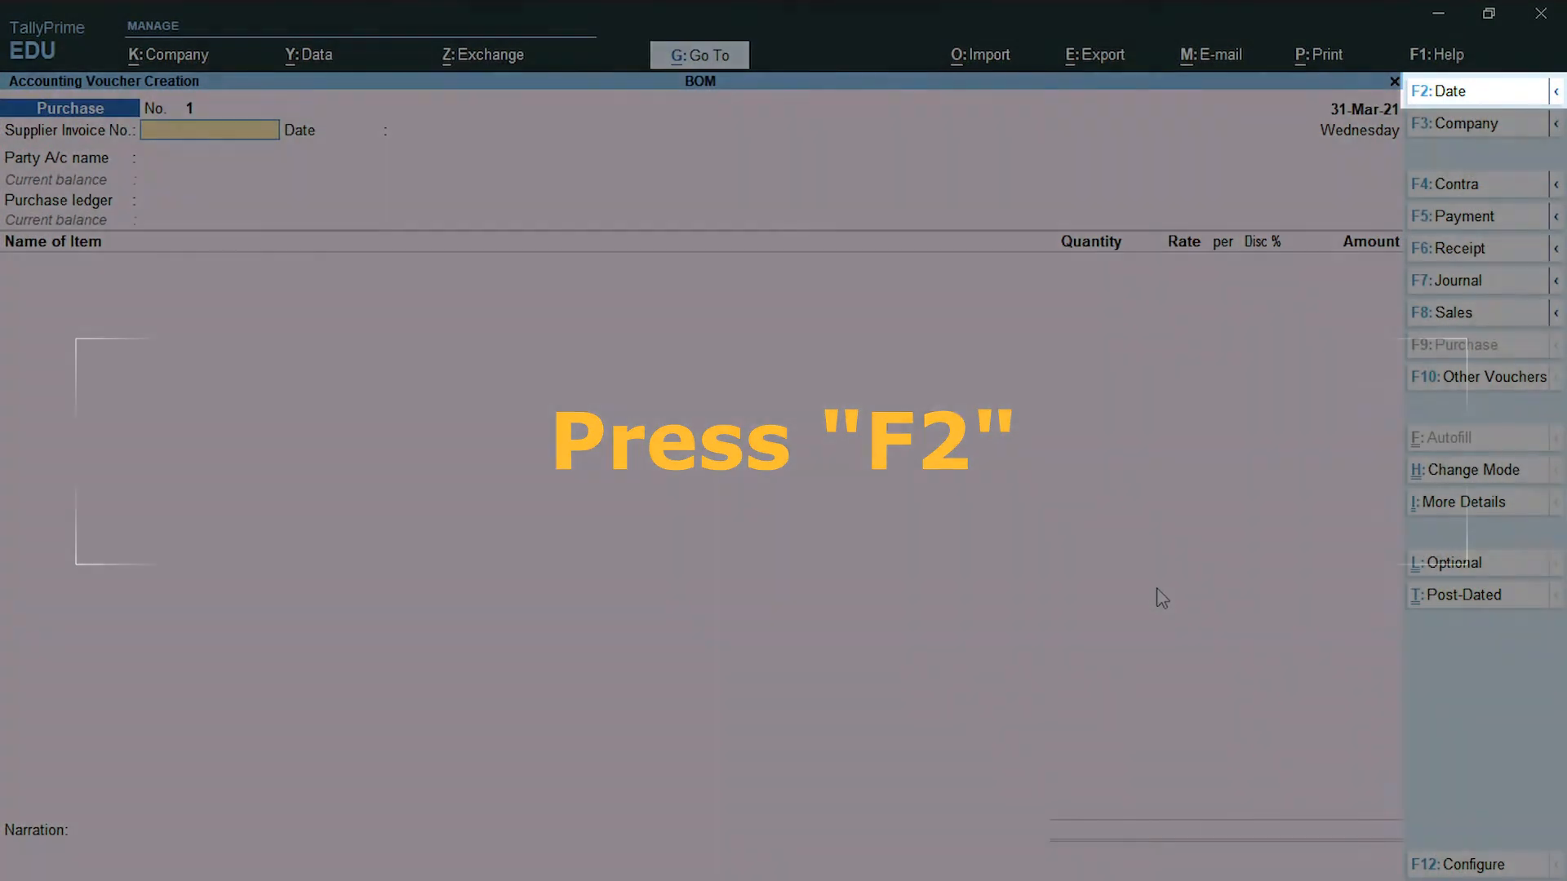
Step: Set the purchase voucher's date to 1-4-2022
key("F2")
type("1")
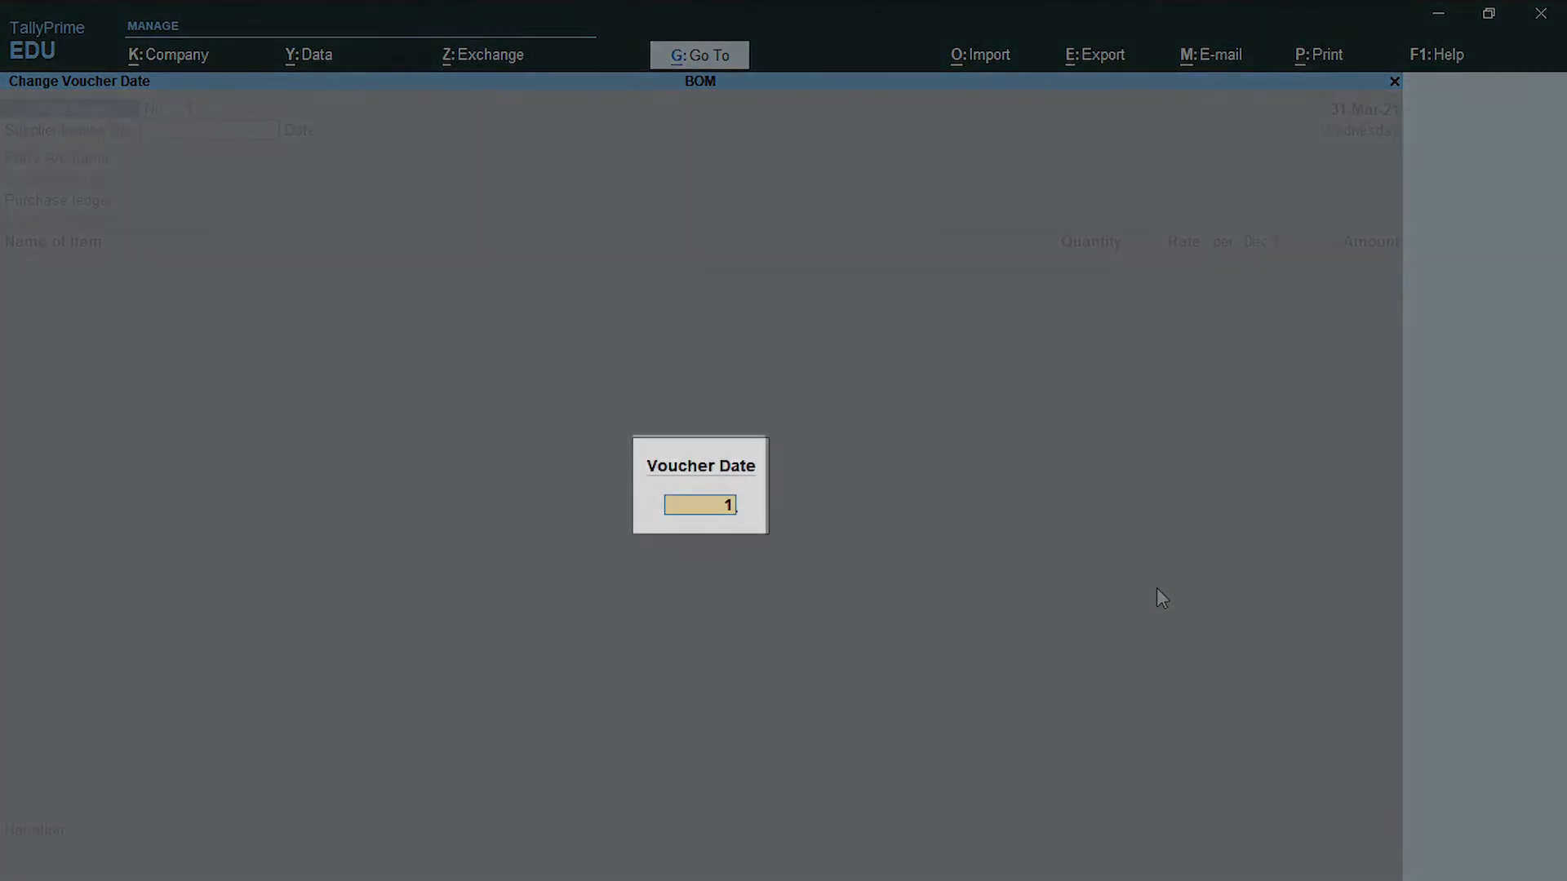
type(".4.22")
key("Return")
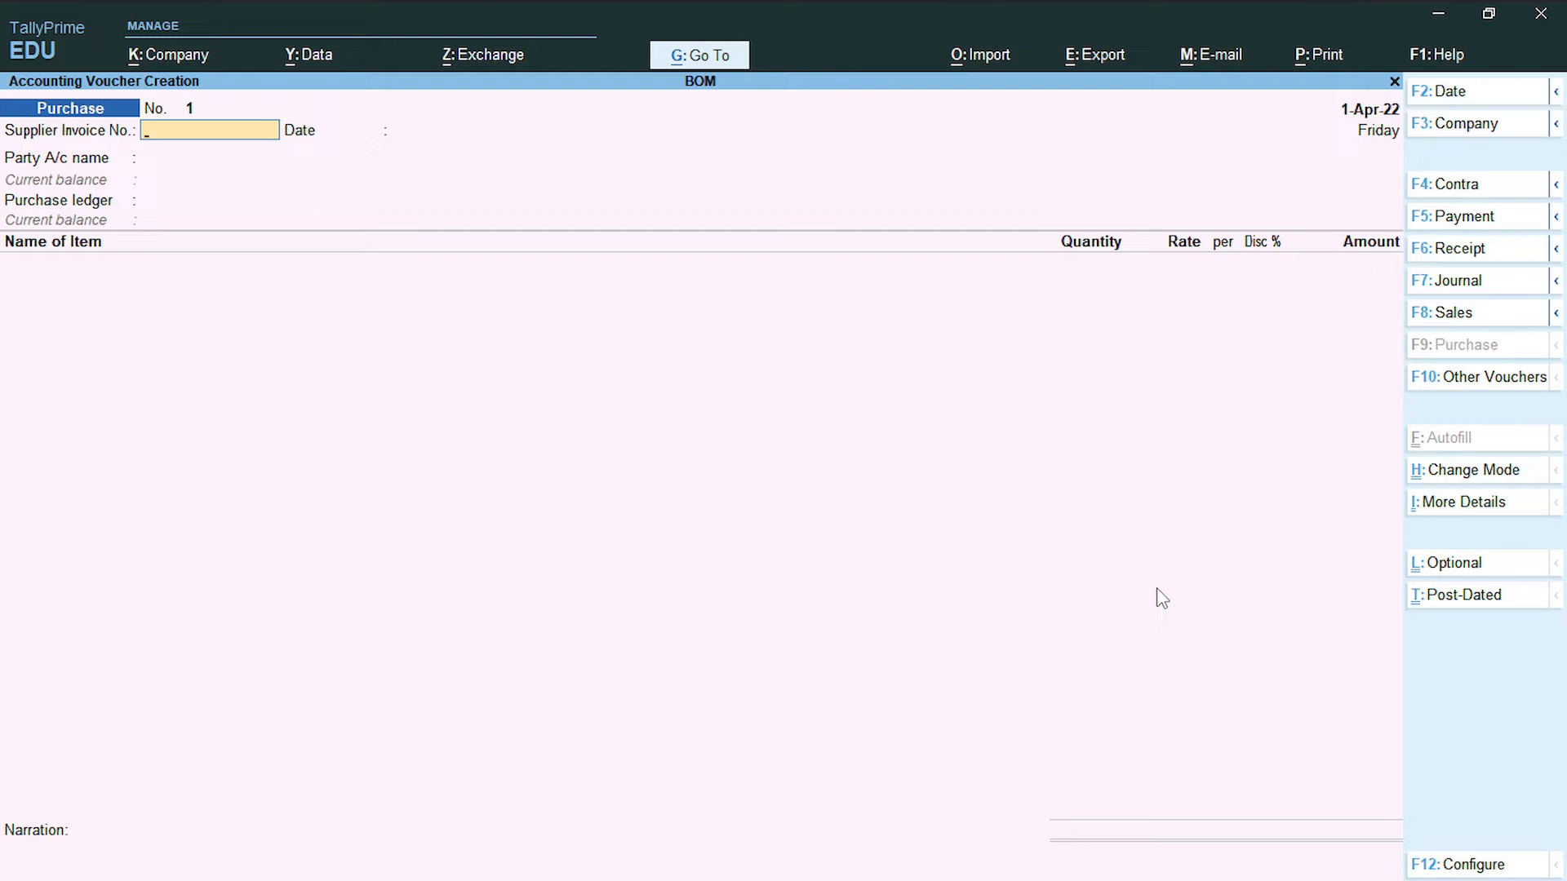
Step: Leave the supplier invoice number blank, choose Cash as the party account and accept its default party details
key("Return")
key("Return")
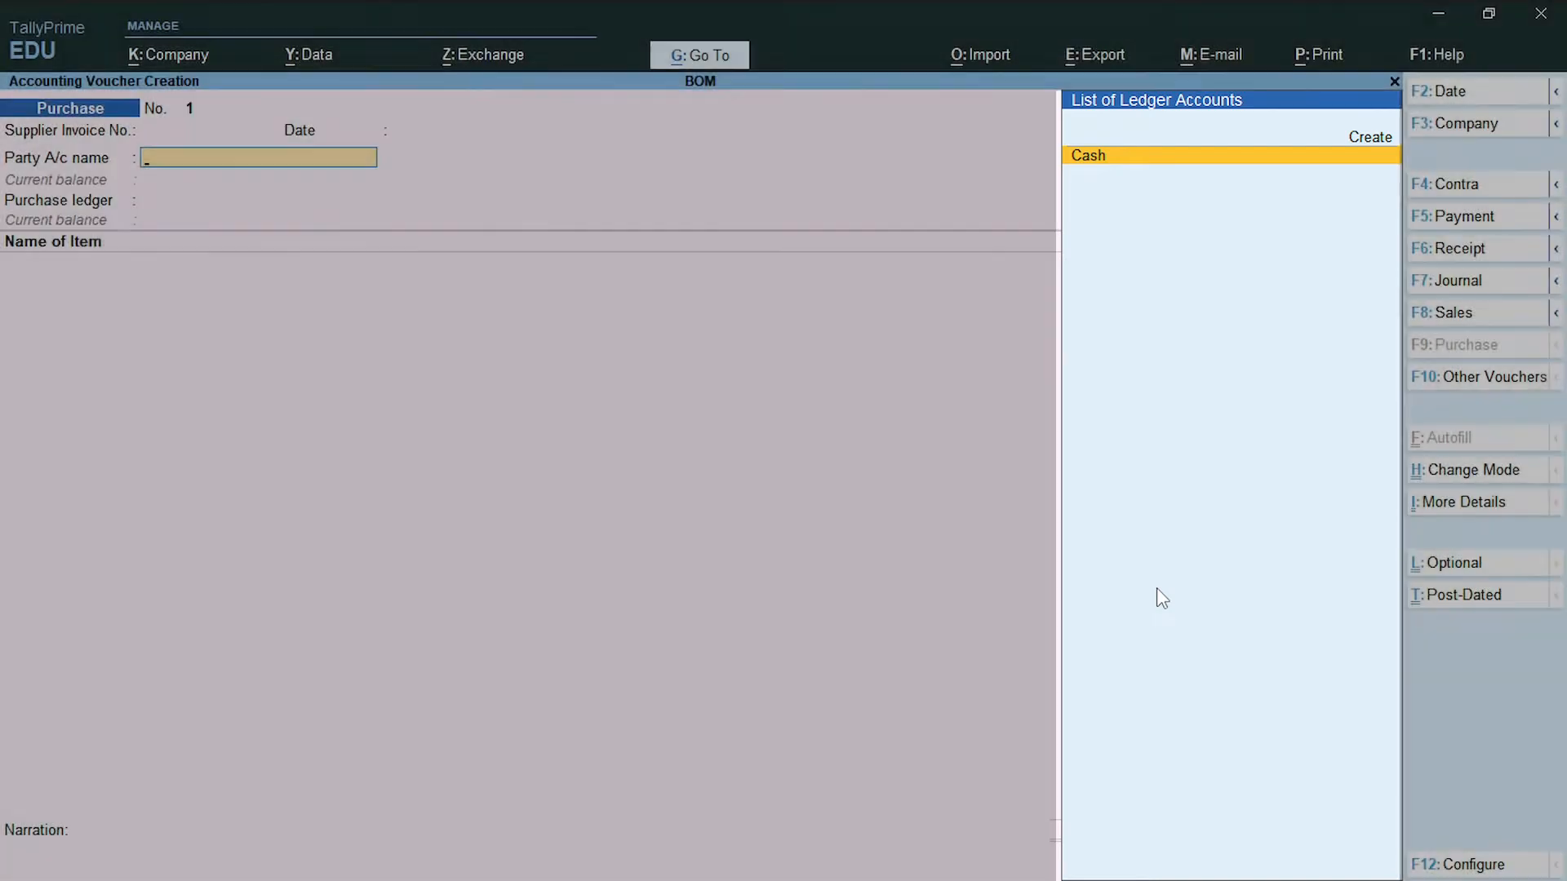
key("Return")
key("ctrl+a")
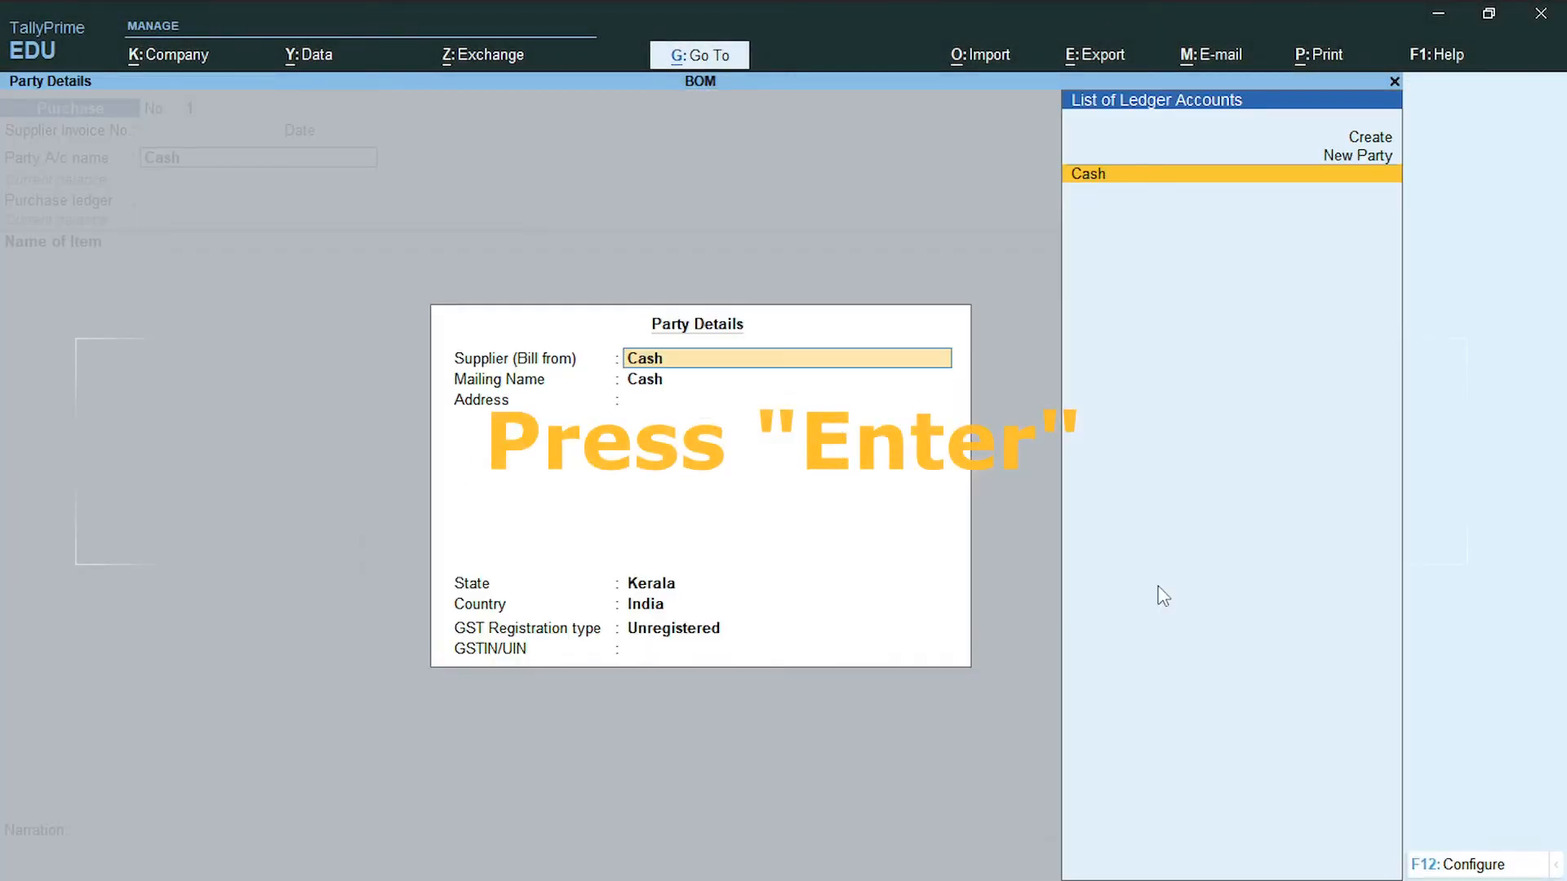
key("Return")
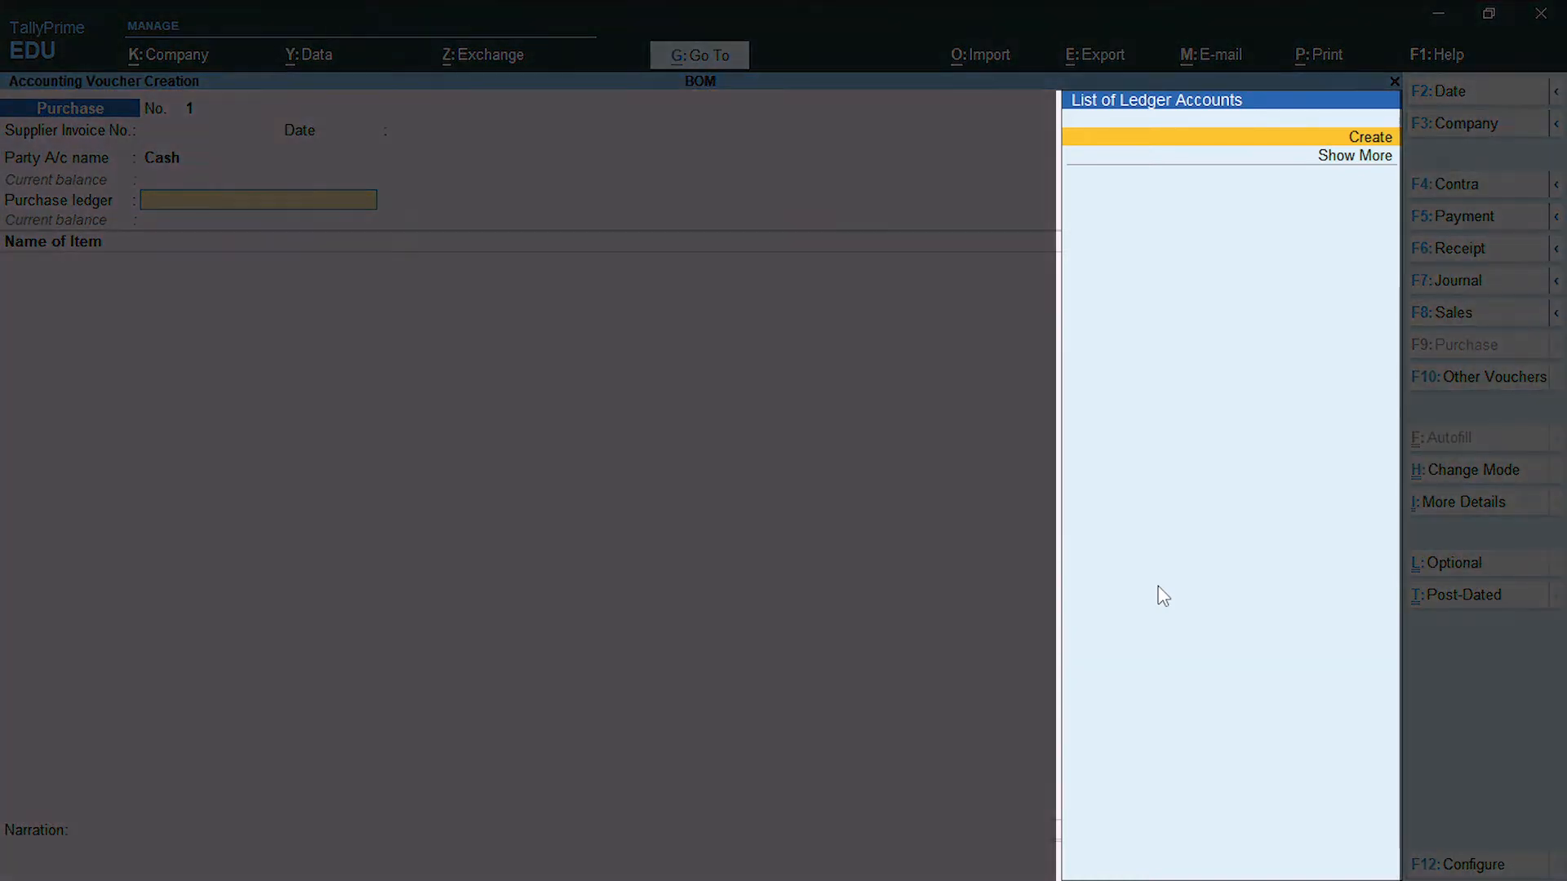
Step: Start creating a new ledger from the purchase ledger field and name it Purchase
key("alt")
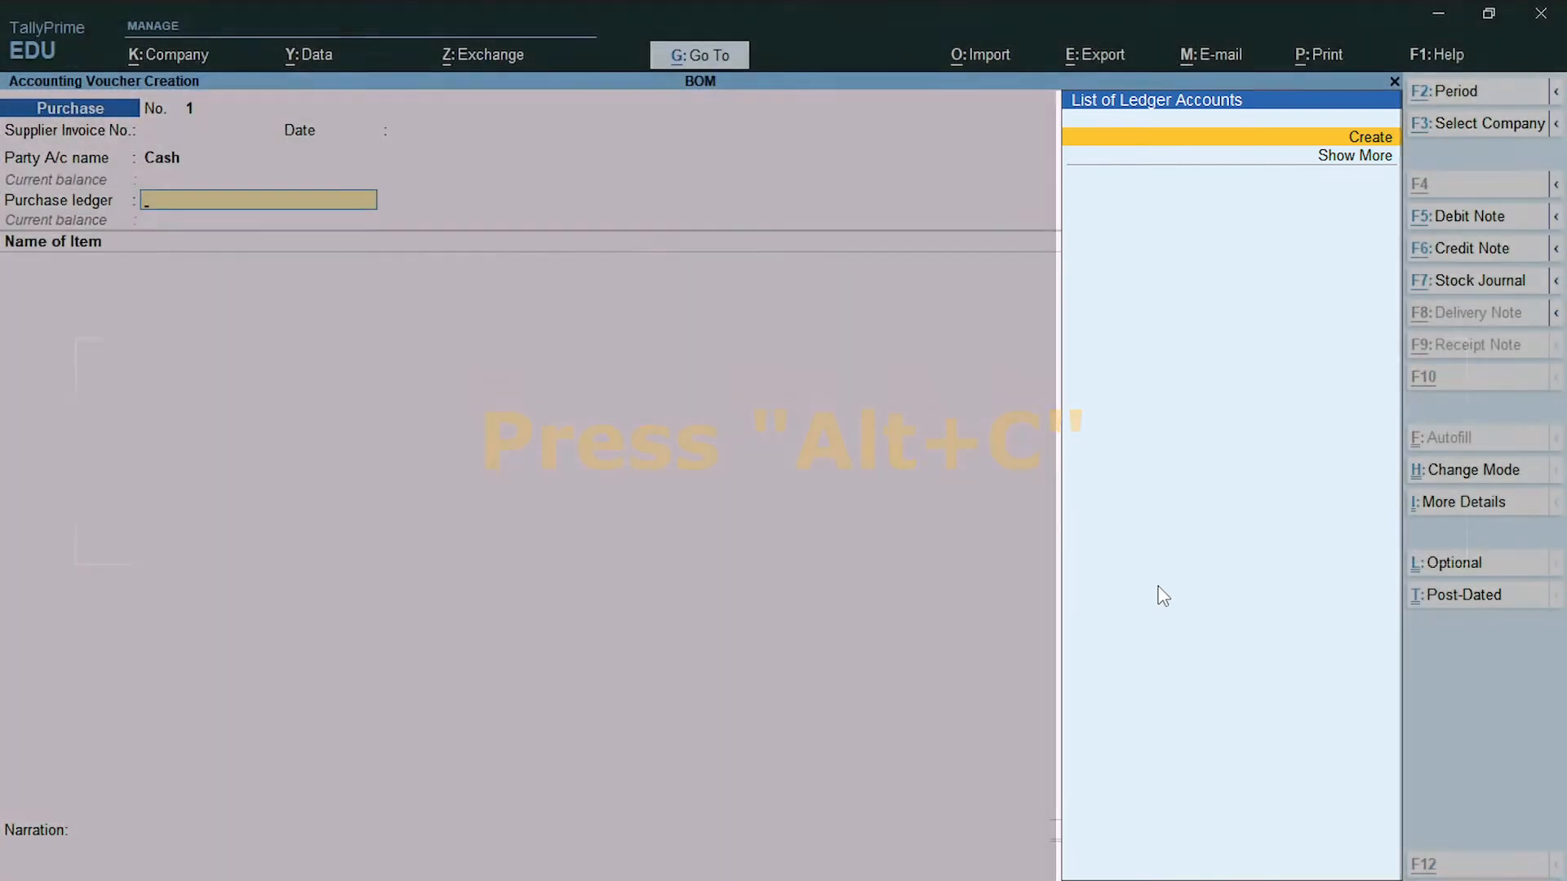
key("alt+c")
type("Pucr")
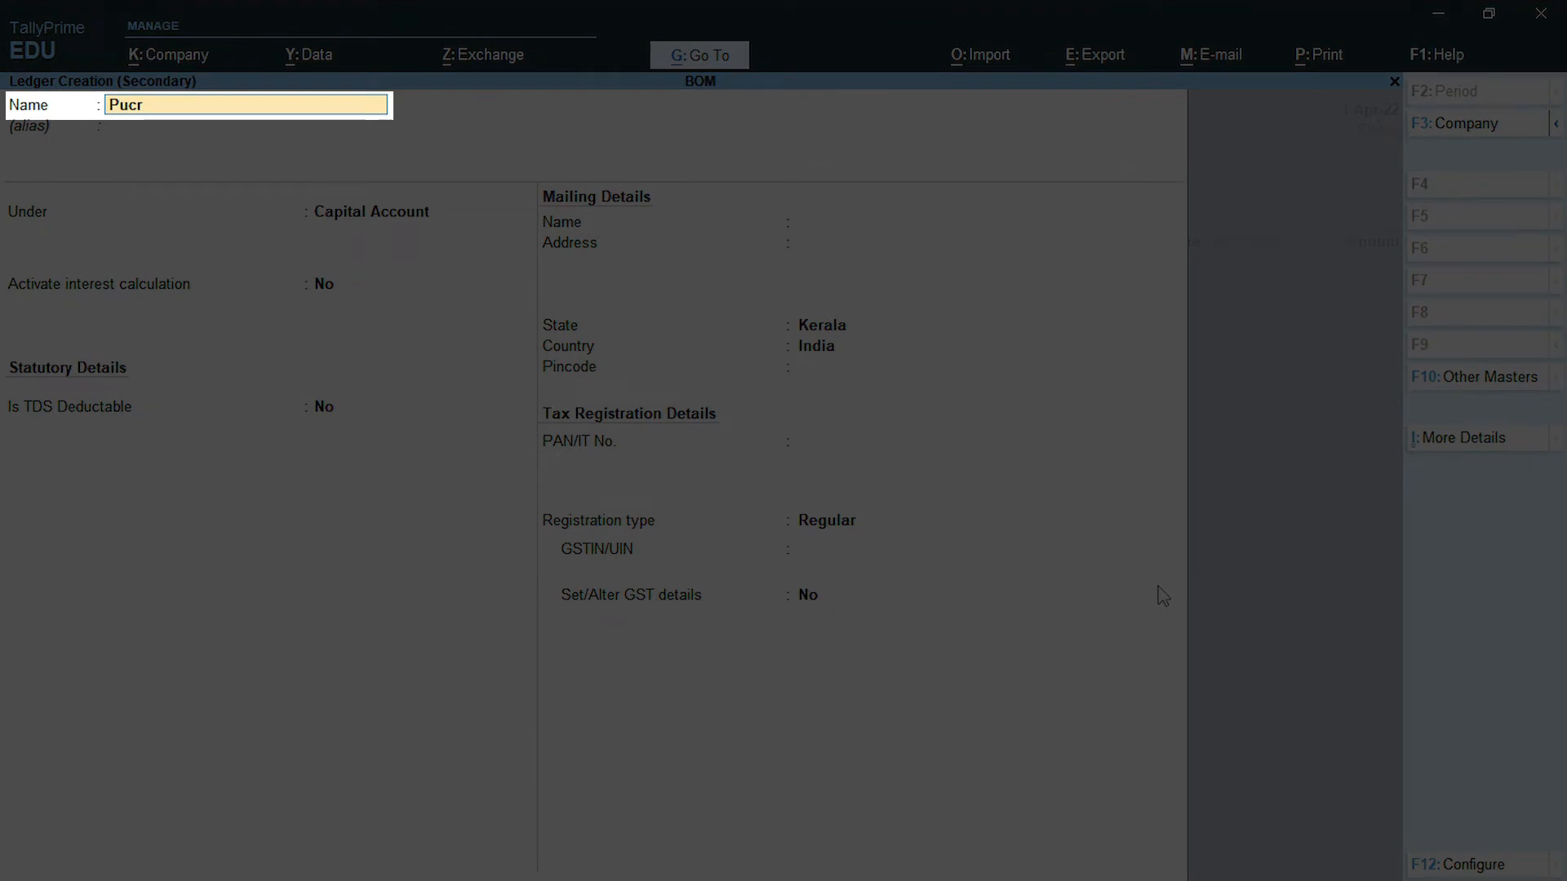
key("BackSpace")
key("BackSpace")
type("rchase")
key("Return")
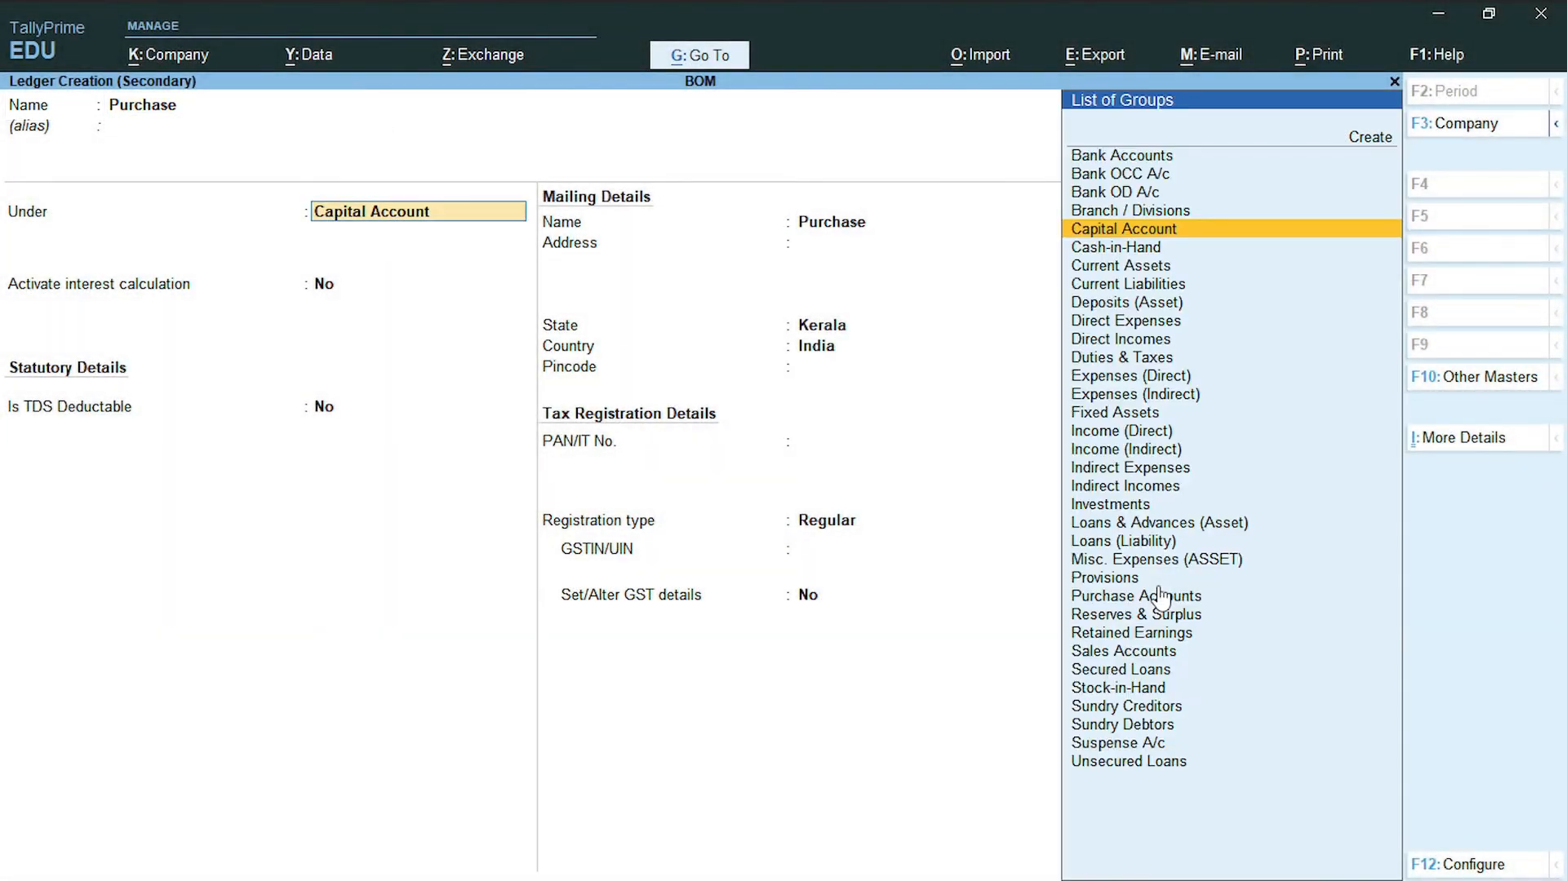
Step: Place the new ledger under Purchase Accounts with ledger type Not Applicable, and save it
type("Pur")
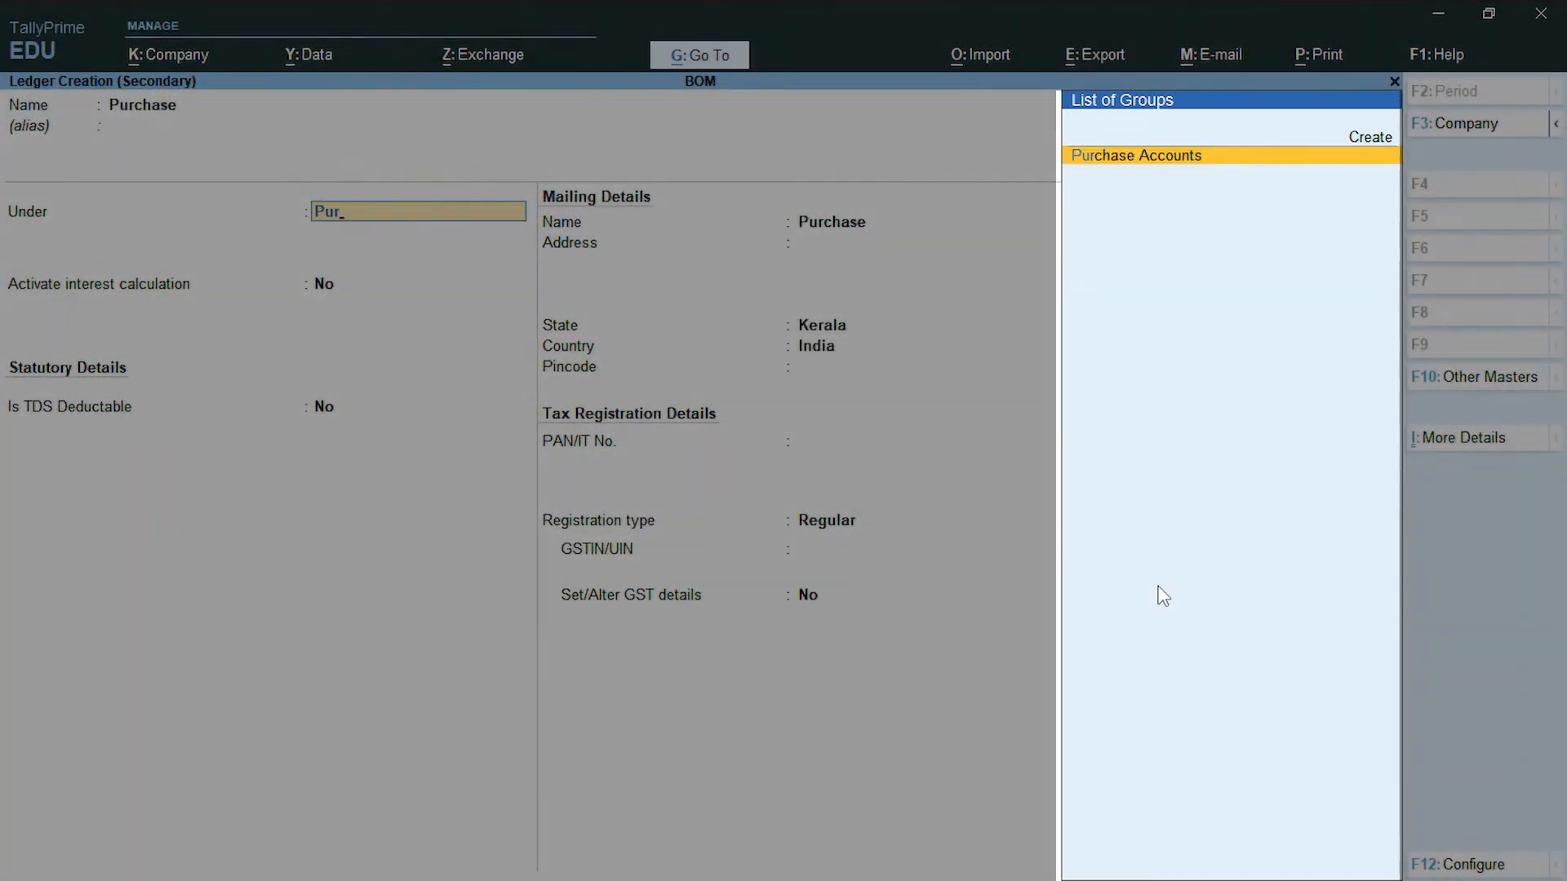
key("Return")
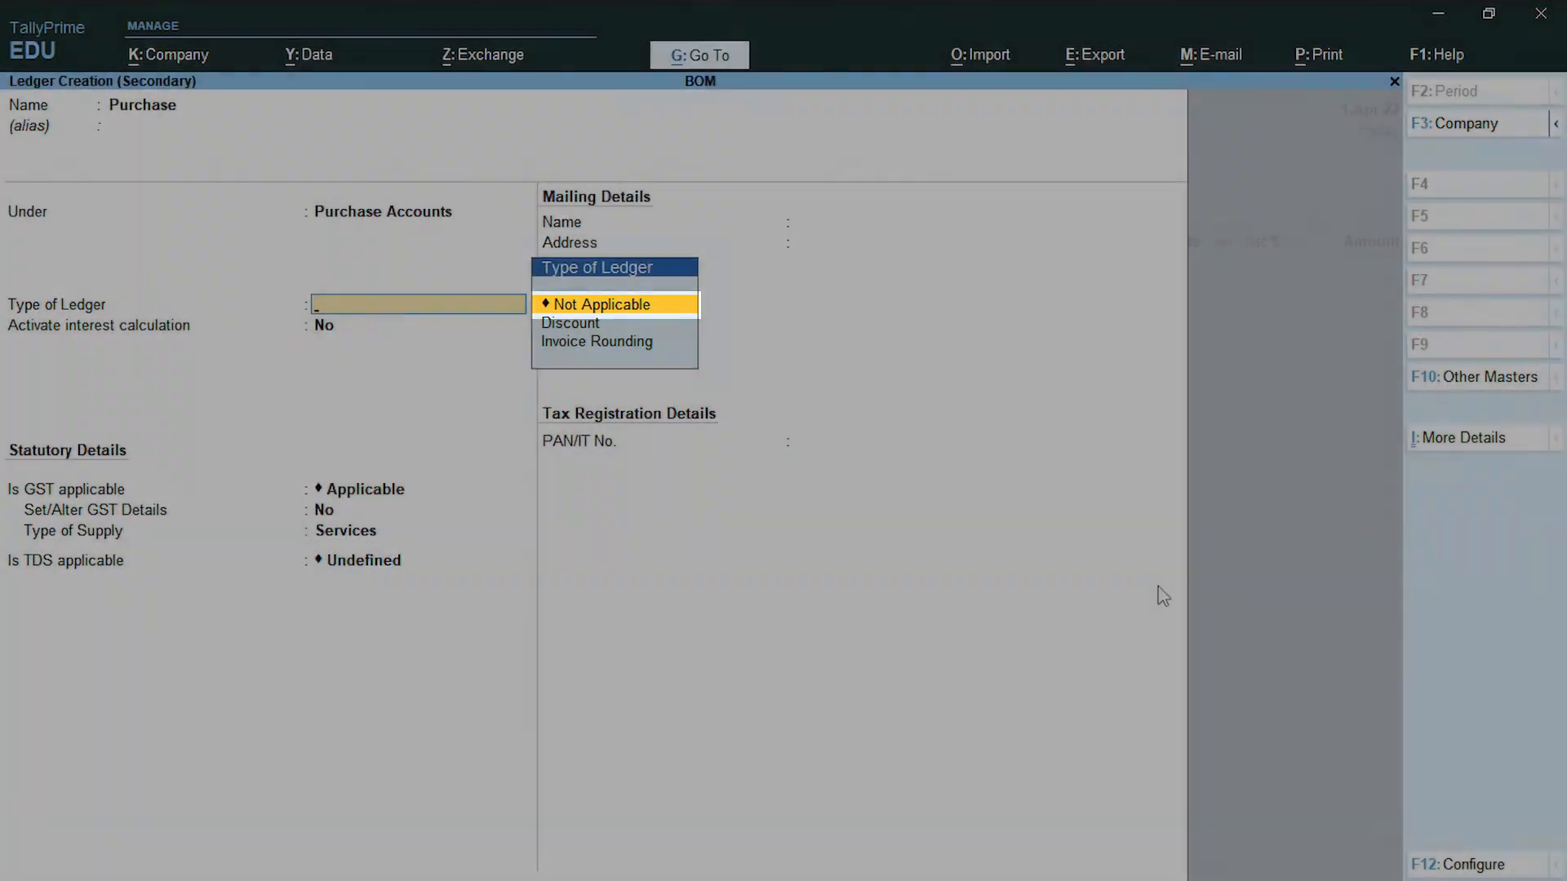
key("Return")
key("Return")
key("ctrl+a")
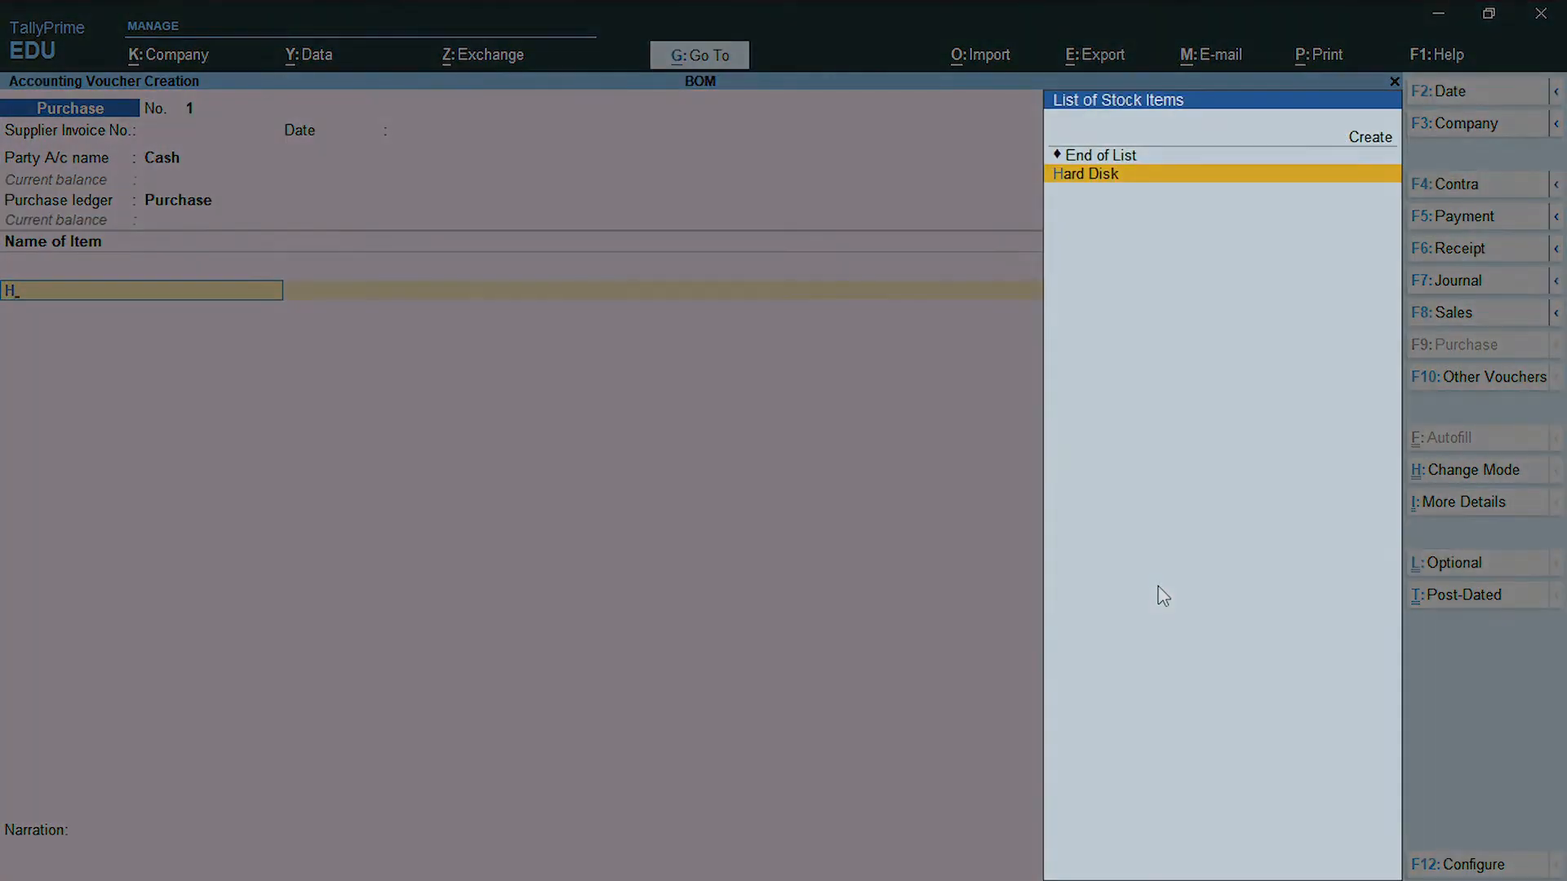
Step: Add Hard Disk as the first item of the purchase, with quantity 50 nos and rate 5000
key("Return")
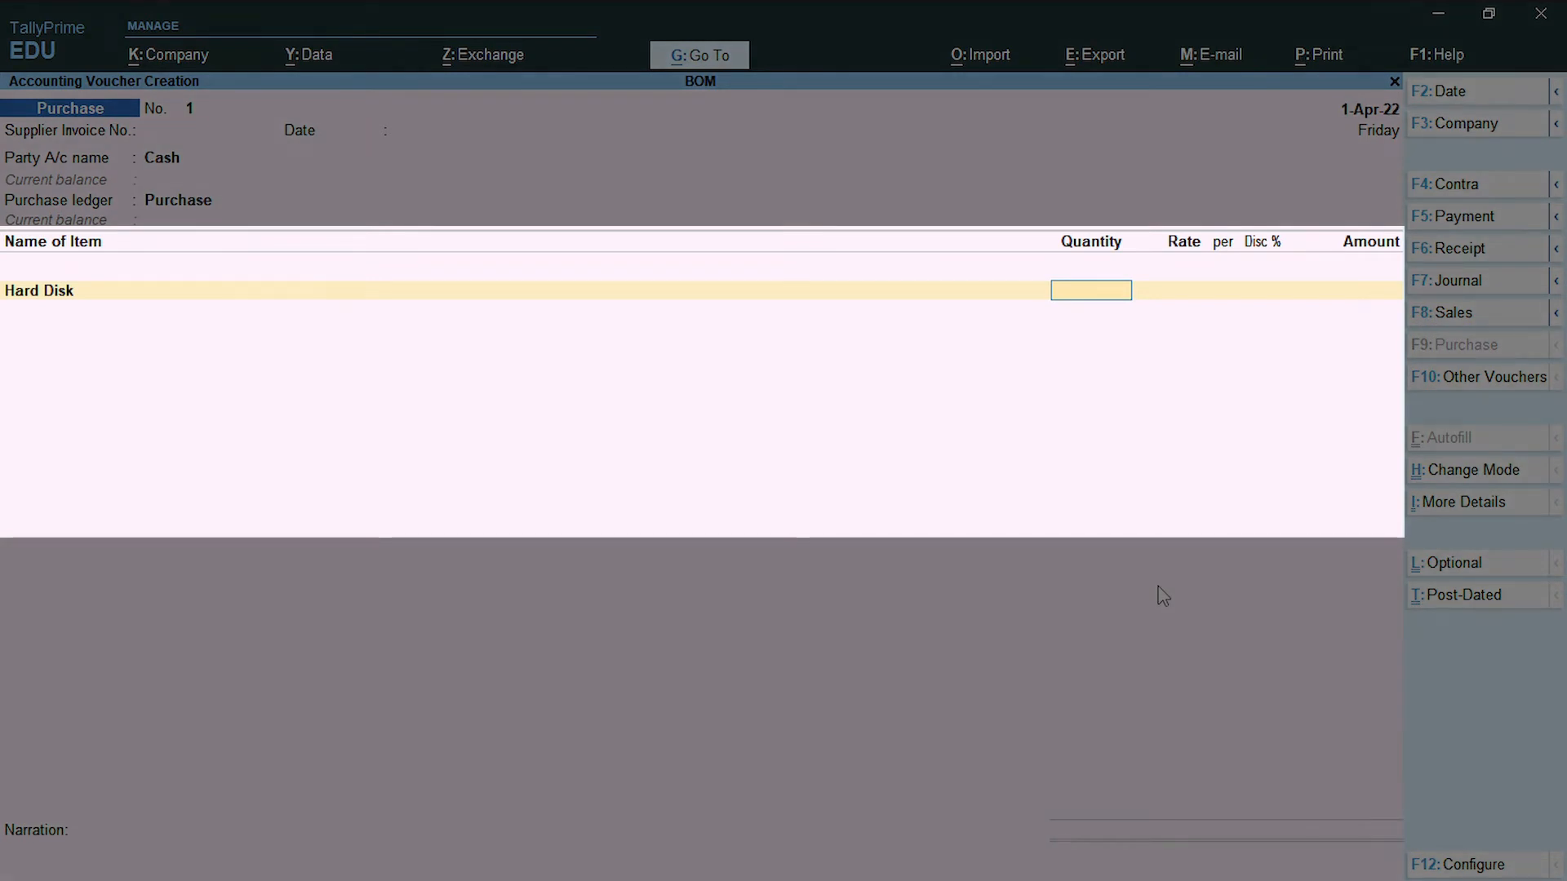
type("50")
key("Return")
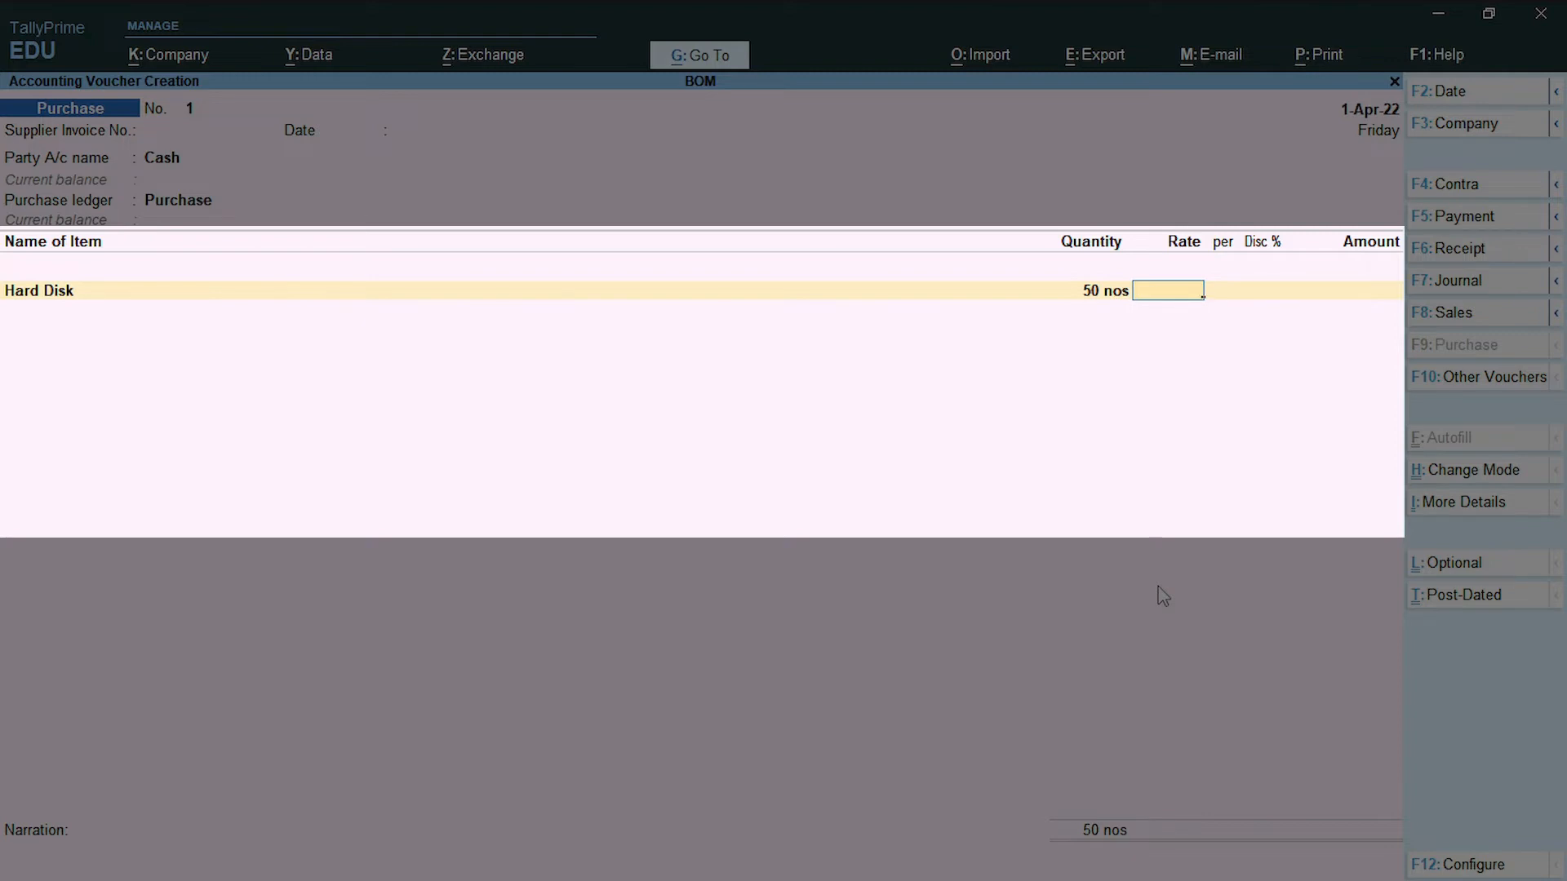
type("5000")
key("Return")
key("Return")
key("Return")
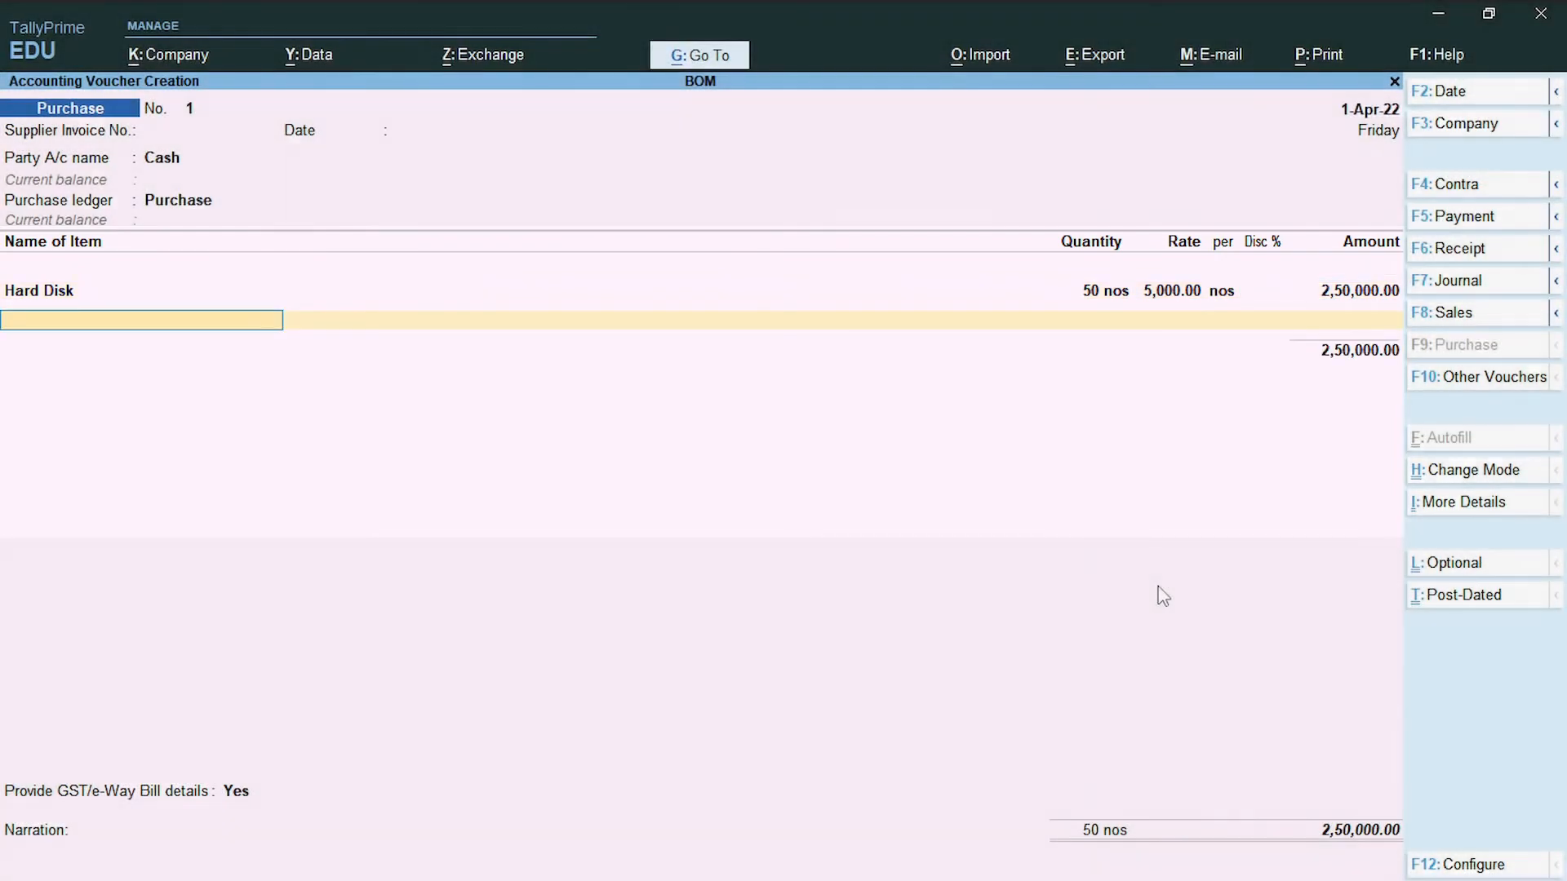
Step: Add Mouse as the second item of the purchase, with quantity 50 nos and rate 150
type("Mou")
key("Return")
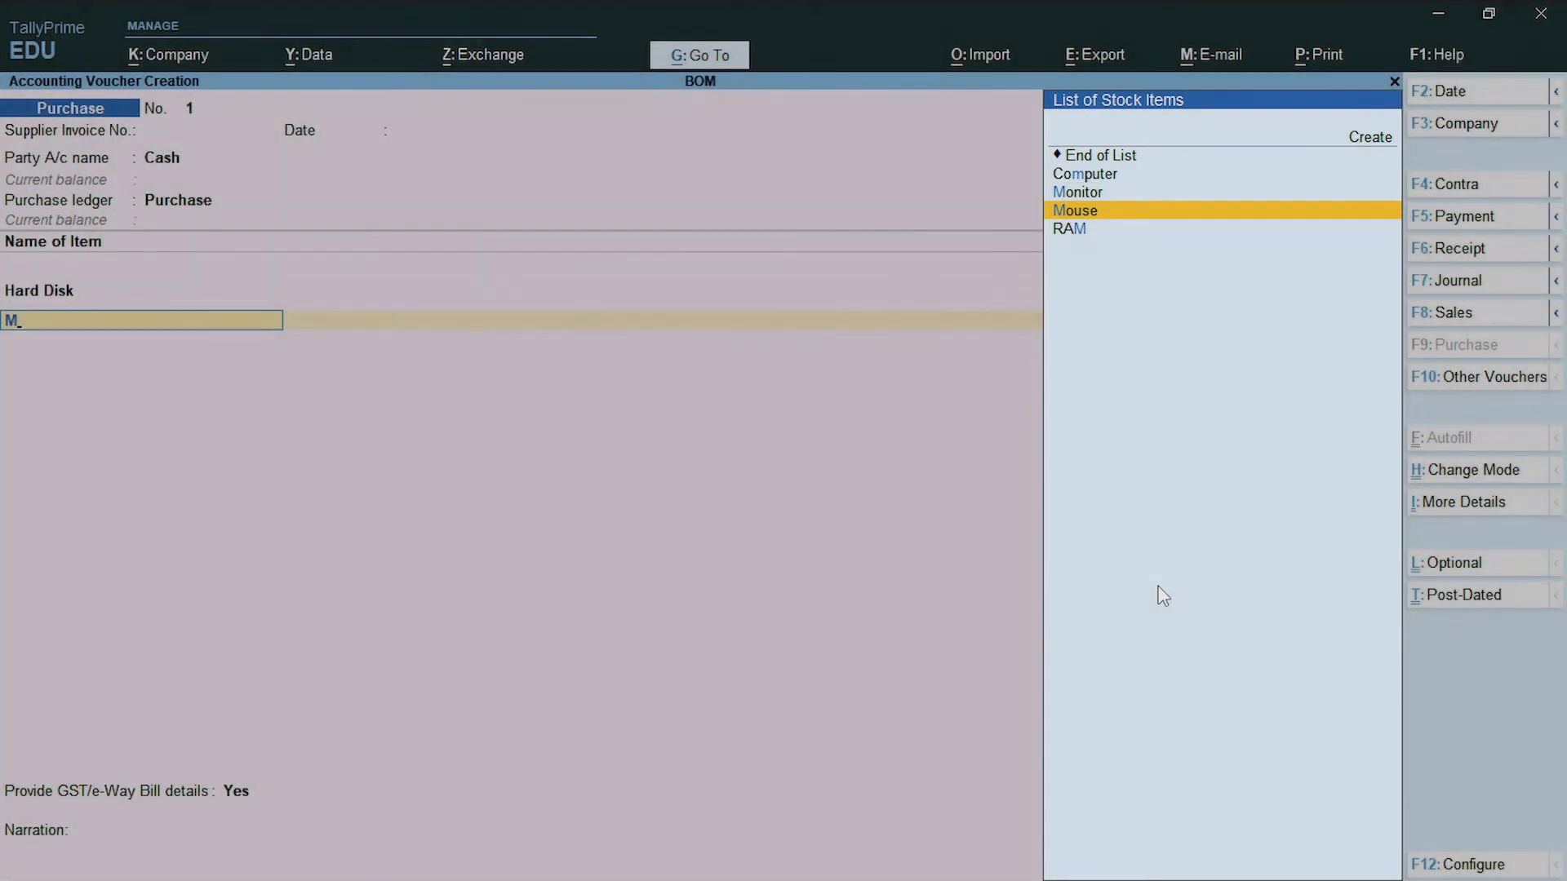
type("150")
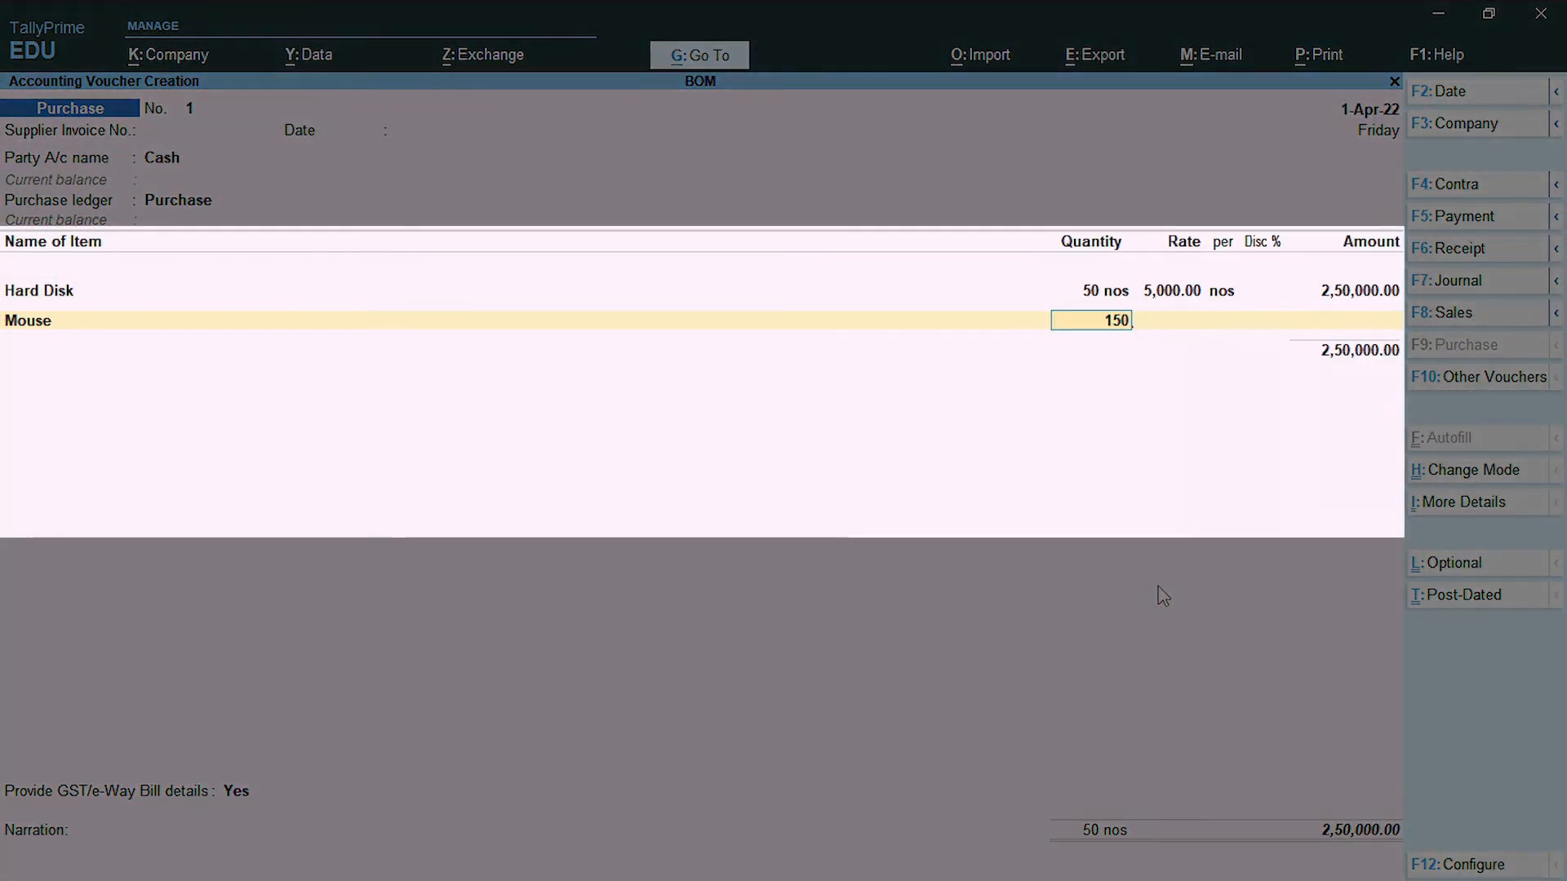
key("Return")
key("BackSpace")
key("BackSpace")
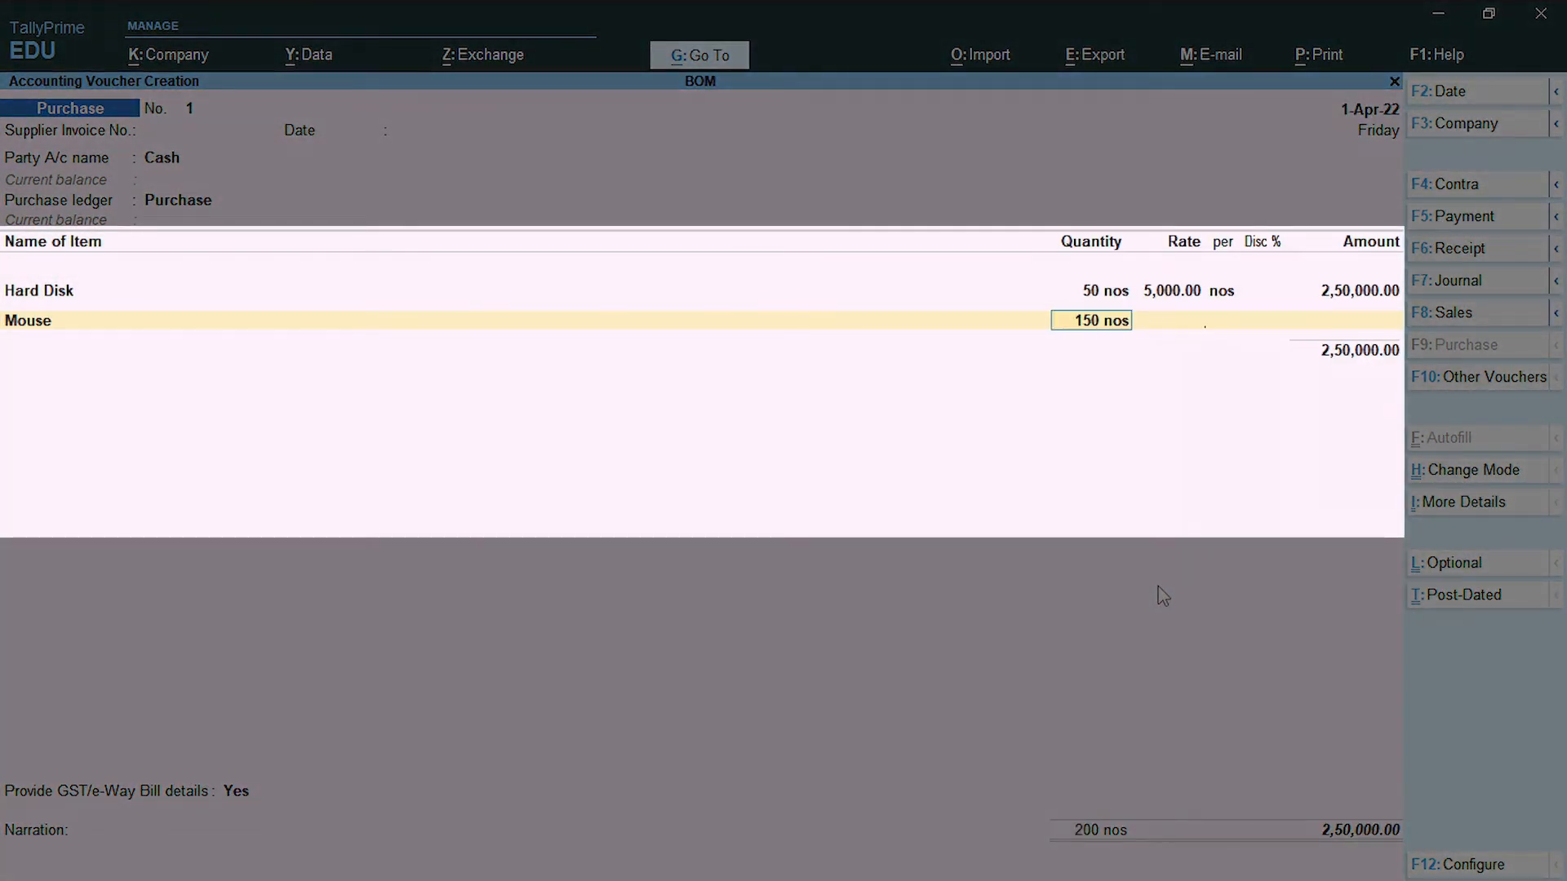
type("50")
key("Return")
type("150")
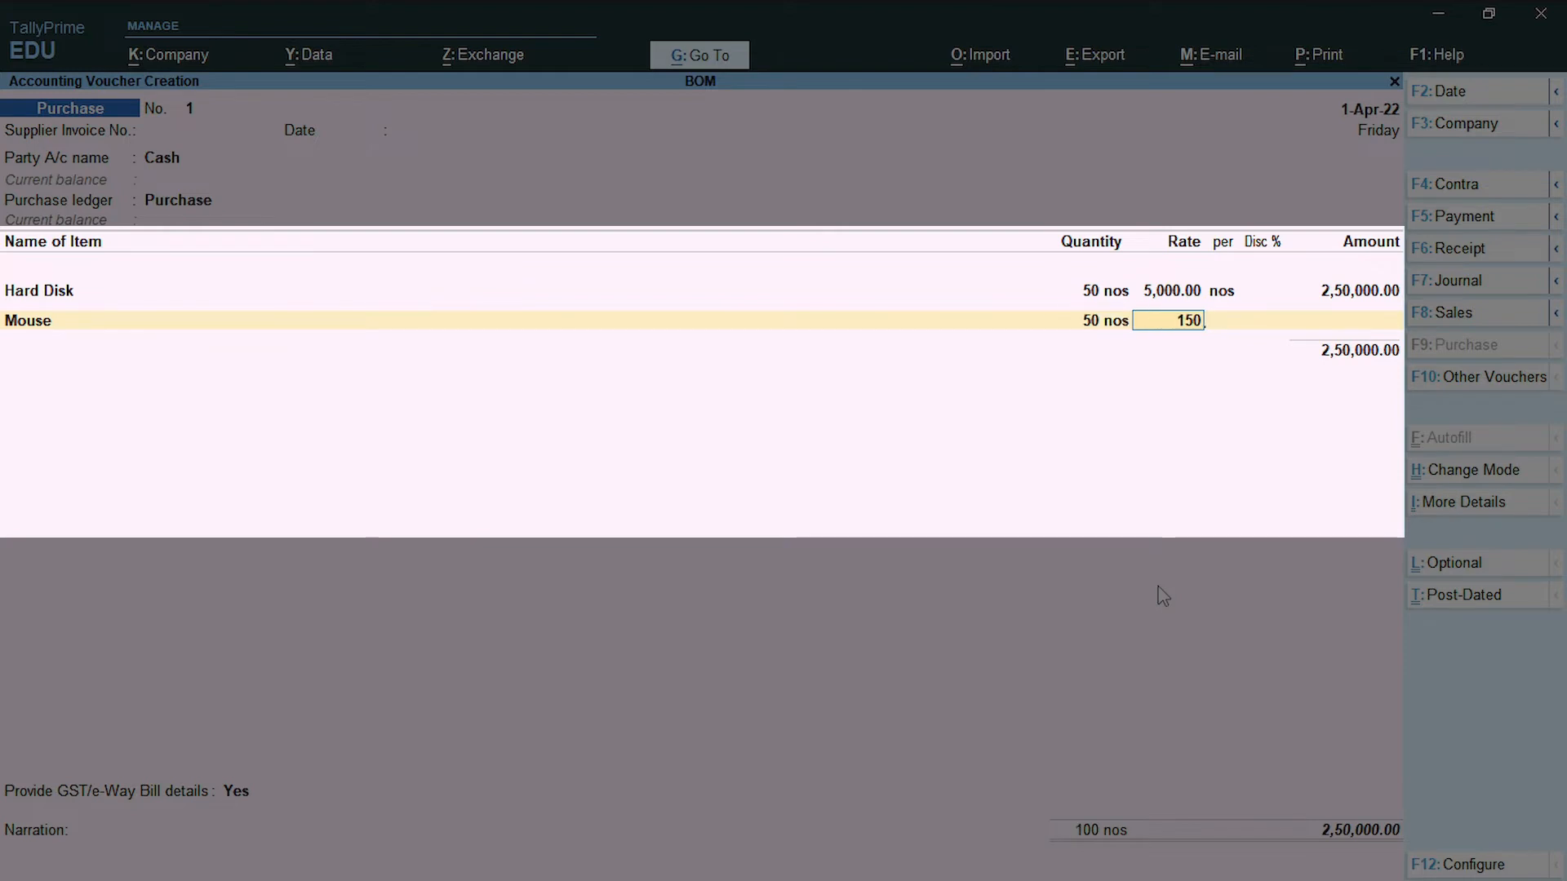
key("Return")
key("Return")
key("Return")
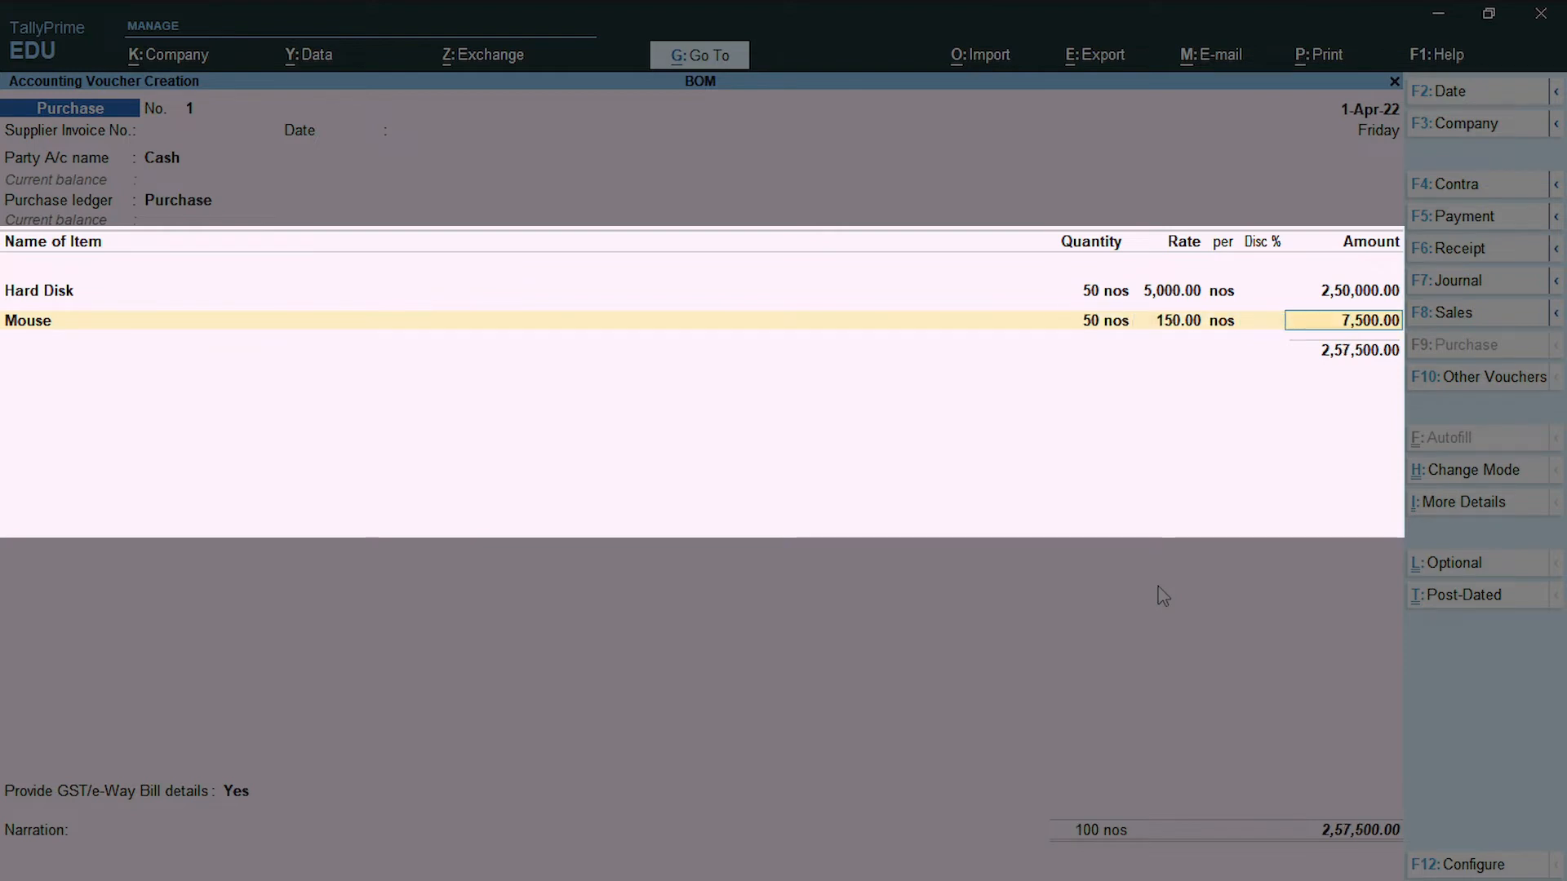
key("Return")
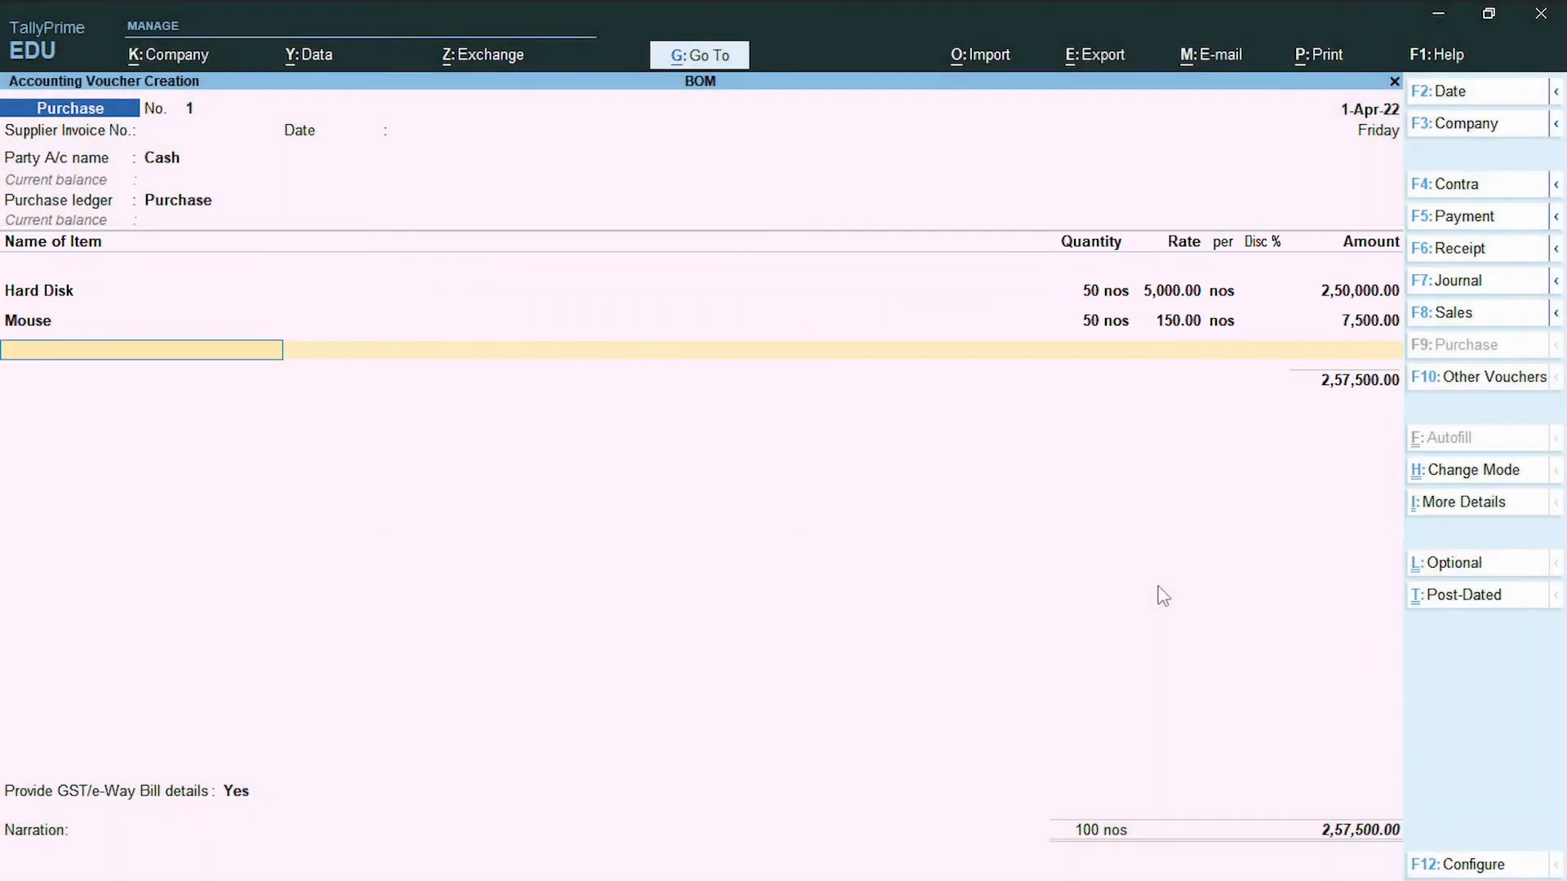
Step: Add Monitor as the third item of the purchase, with quantity 50 nos and rate 6000
type("Mo")
key("Down")
key("Up")
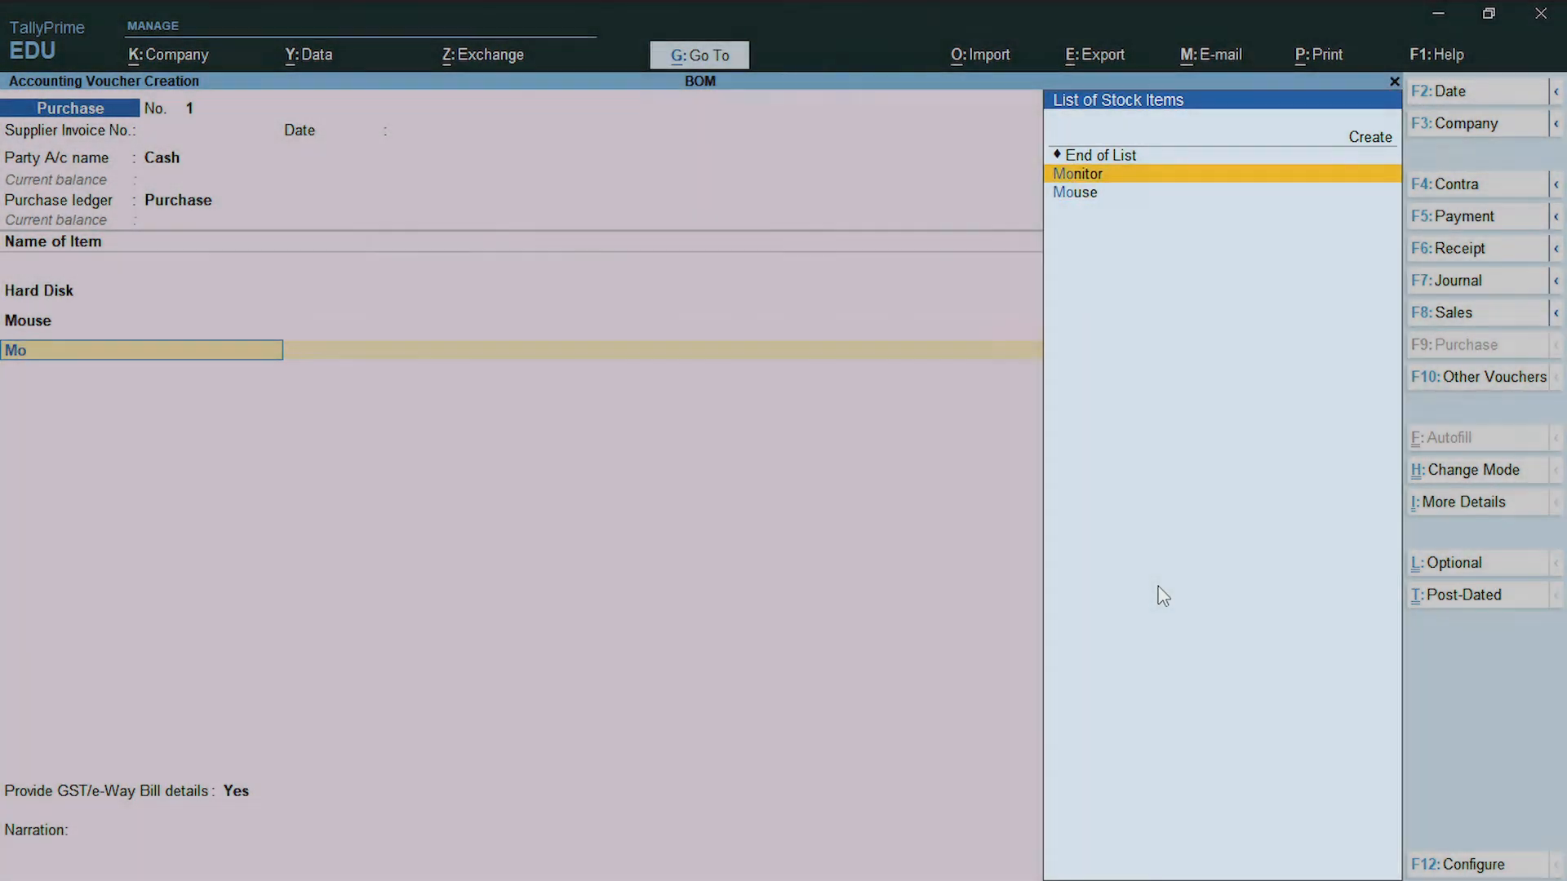
key("Return")
type("50")
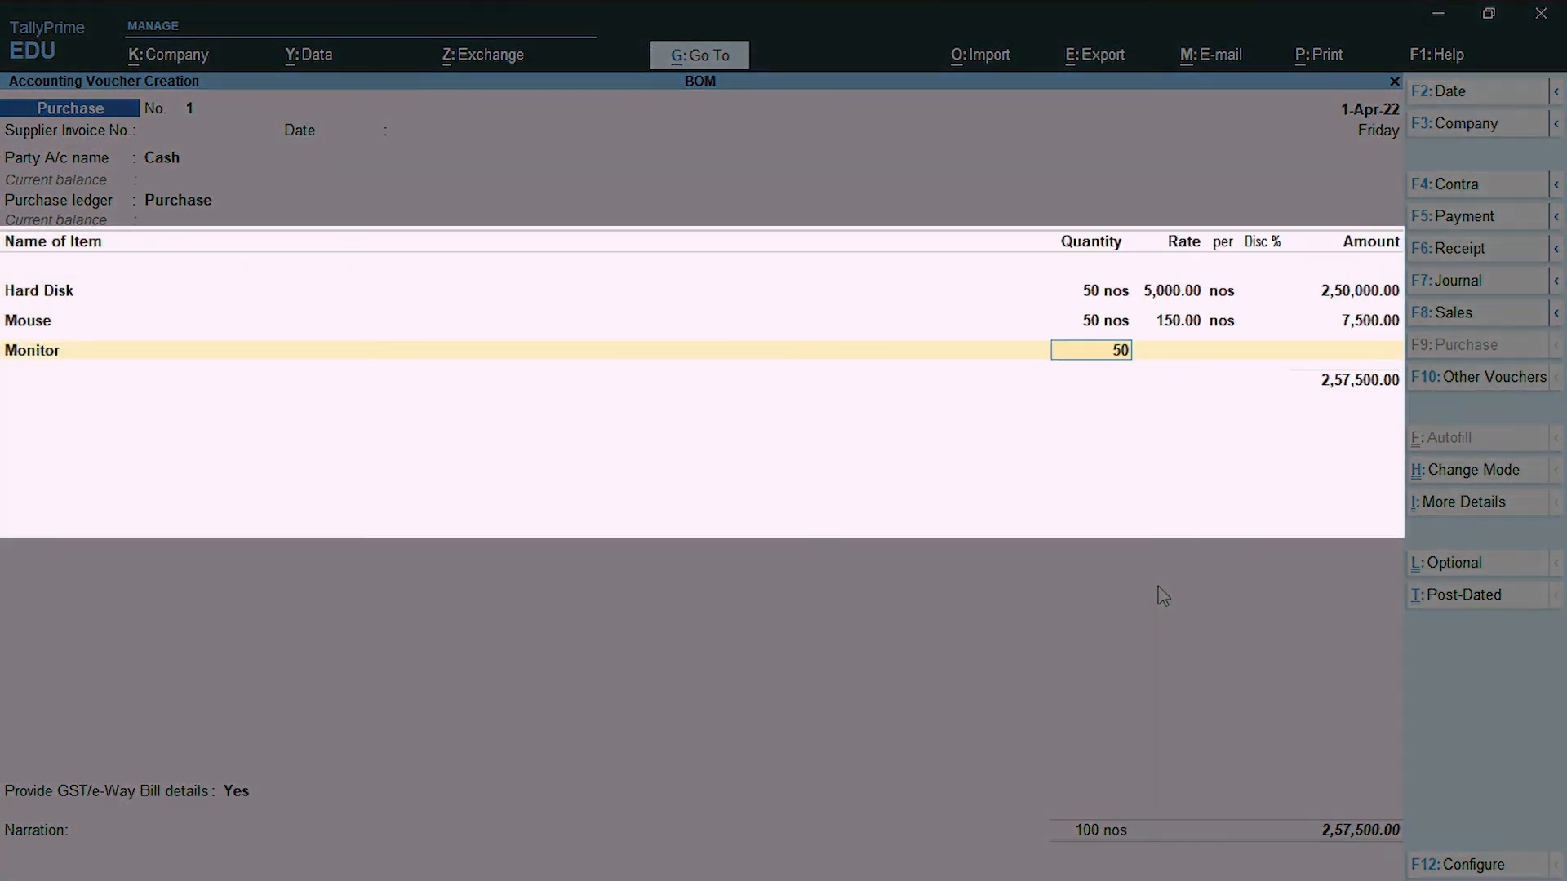
key("Return")
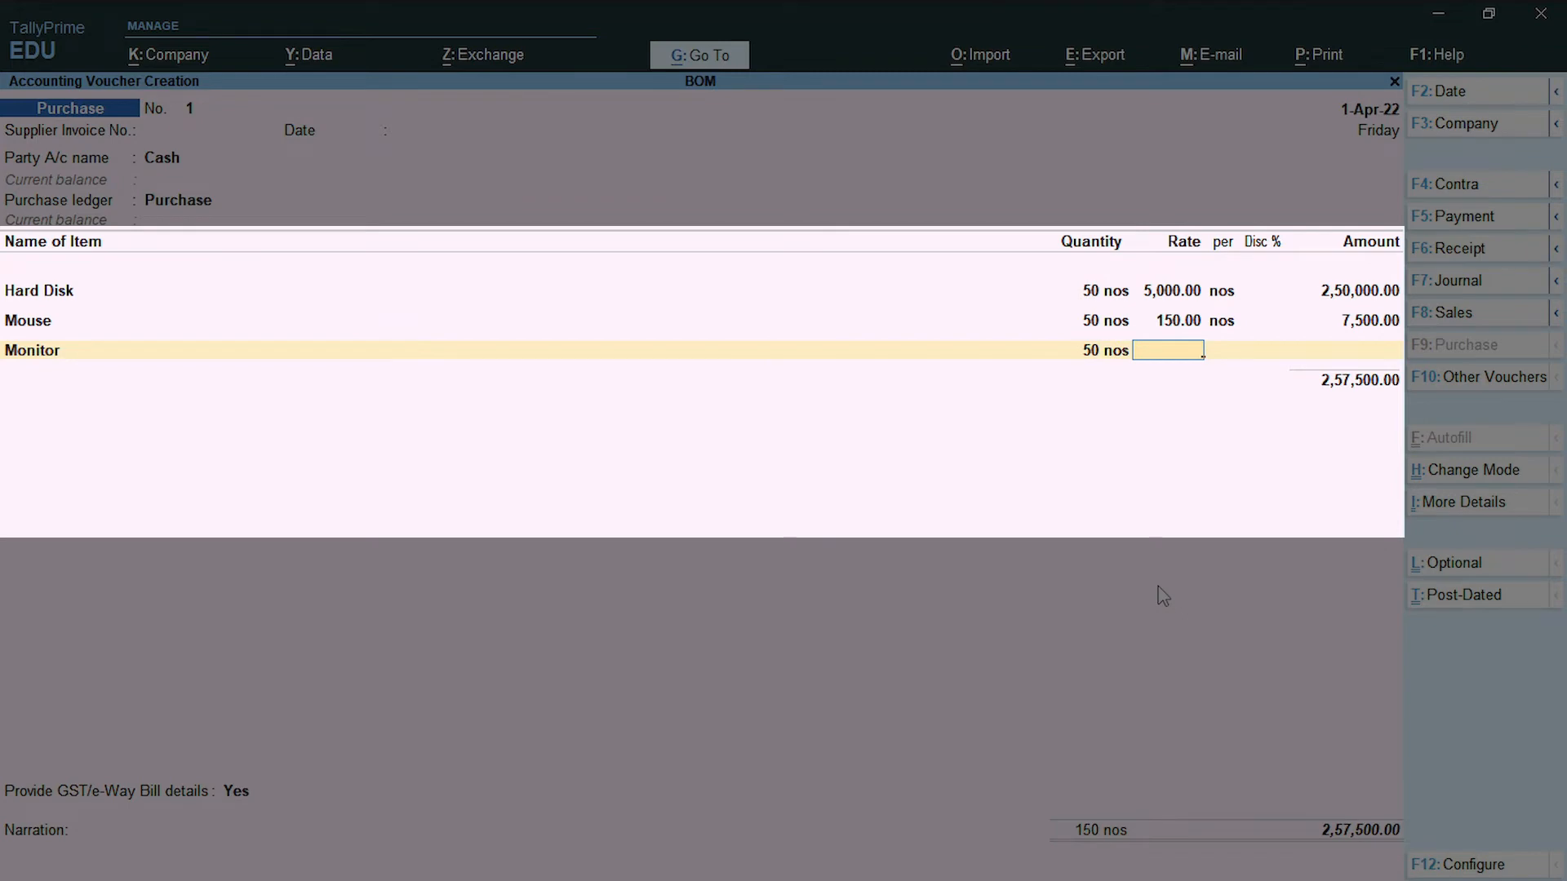
type("60000")
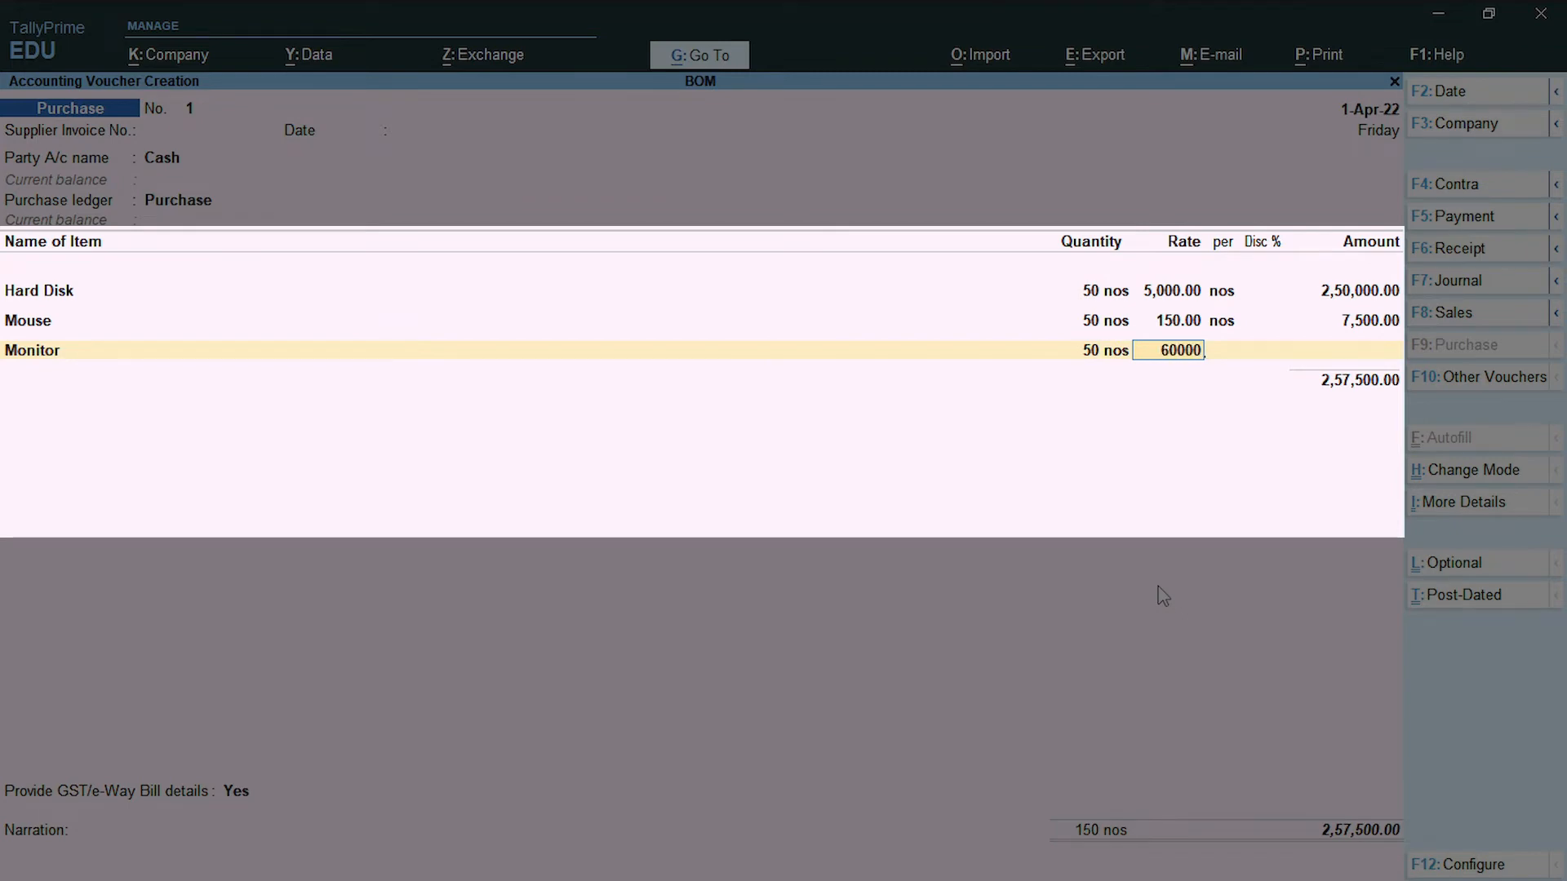
key("BackSpace")
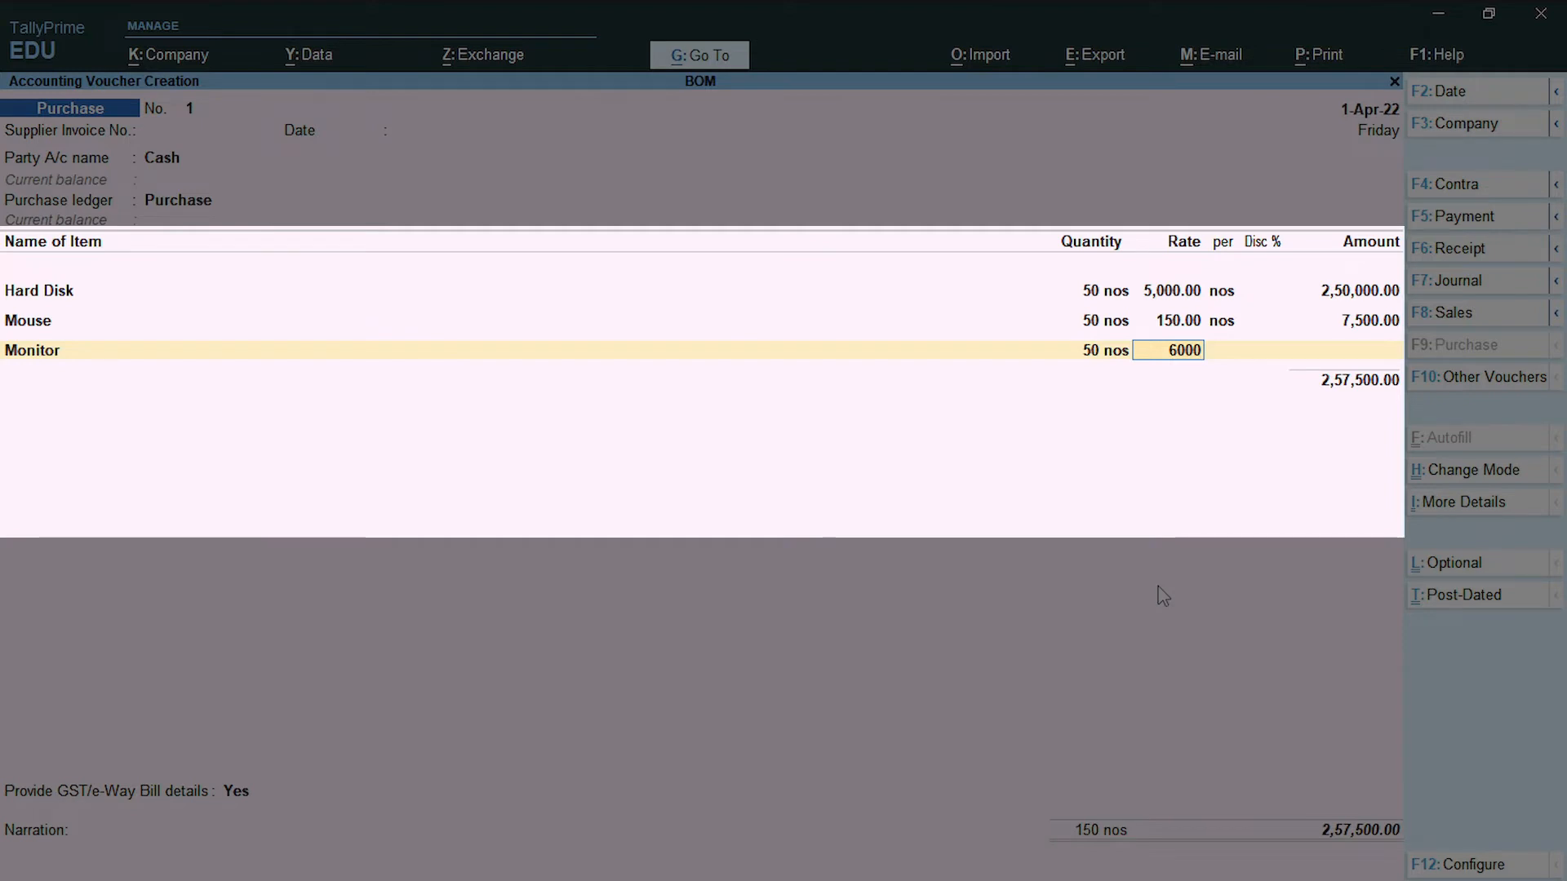
key("Return")
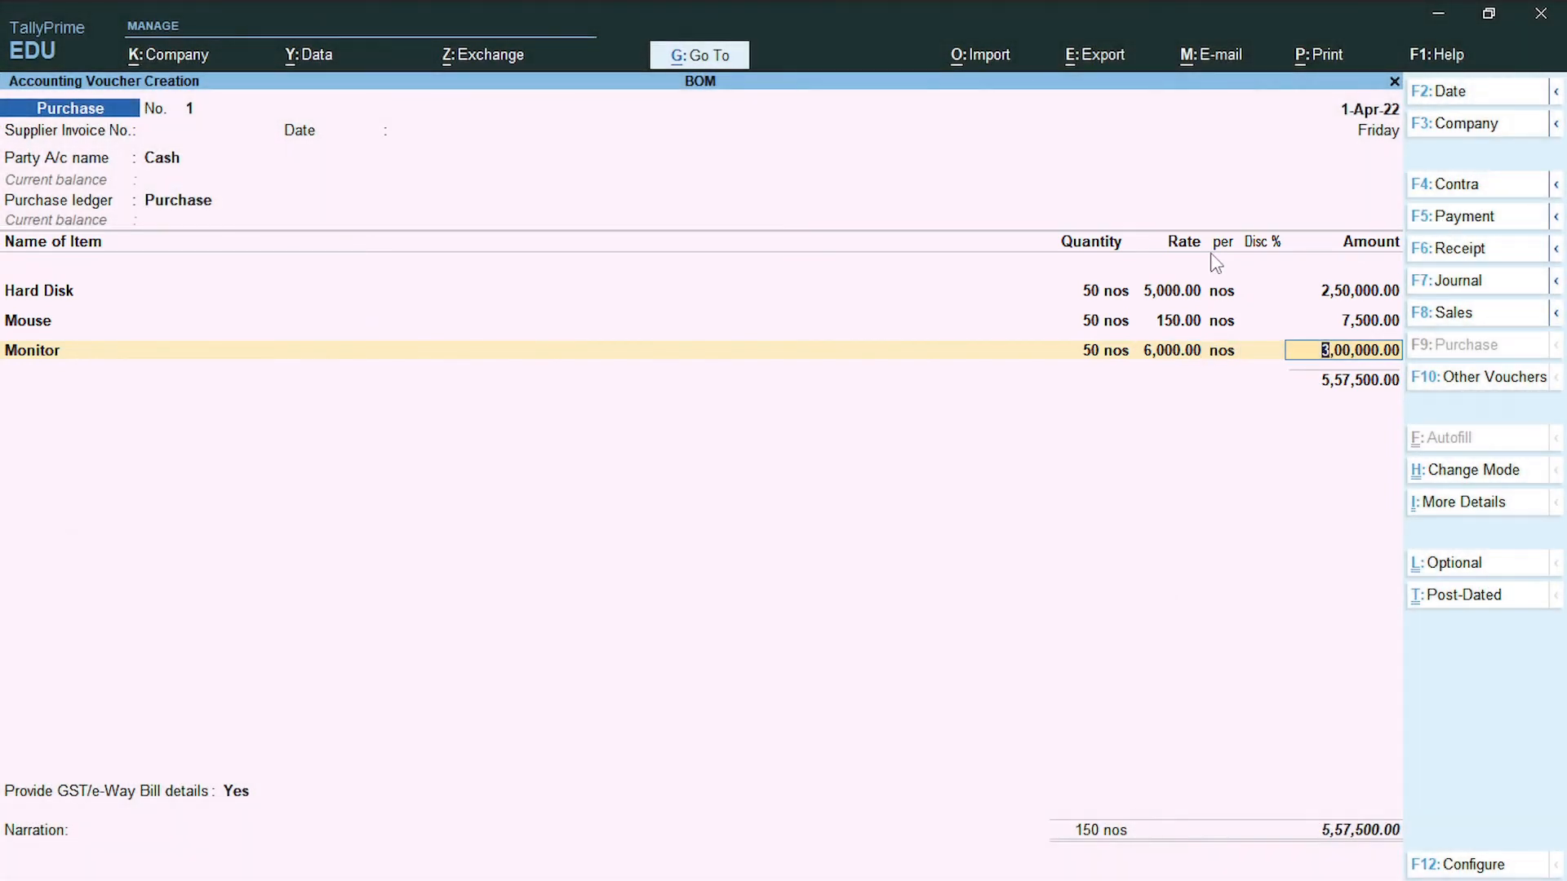
key("Return")
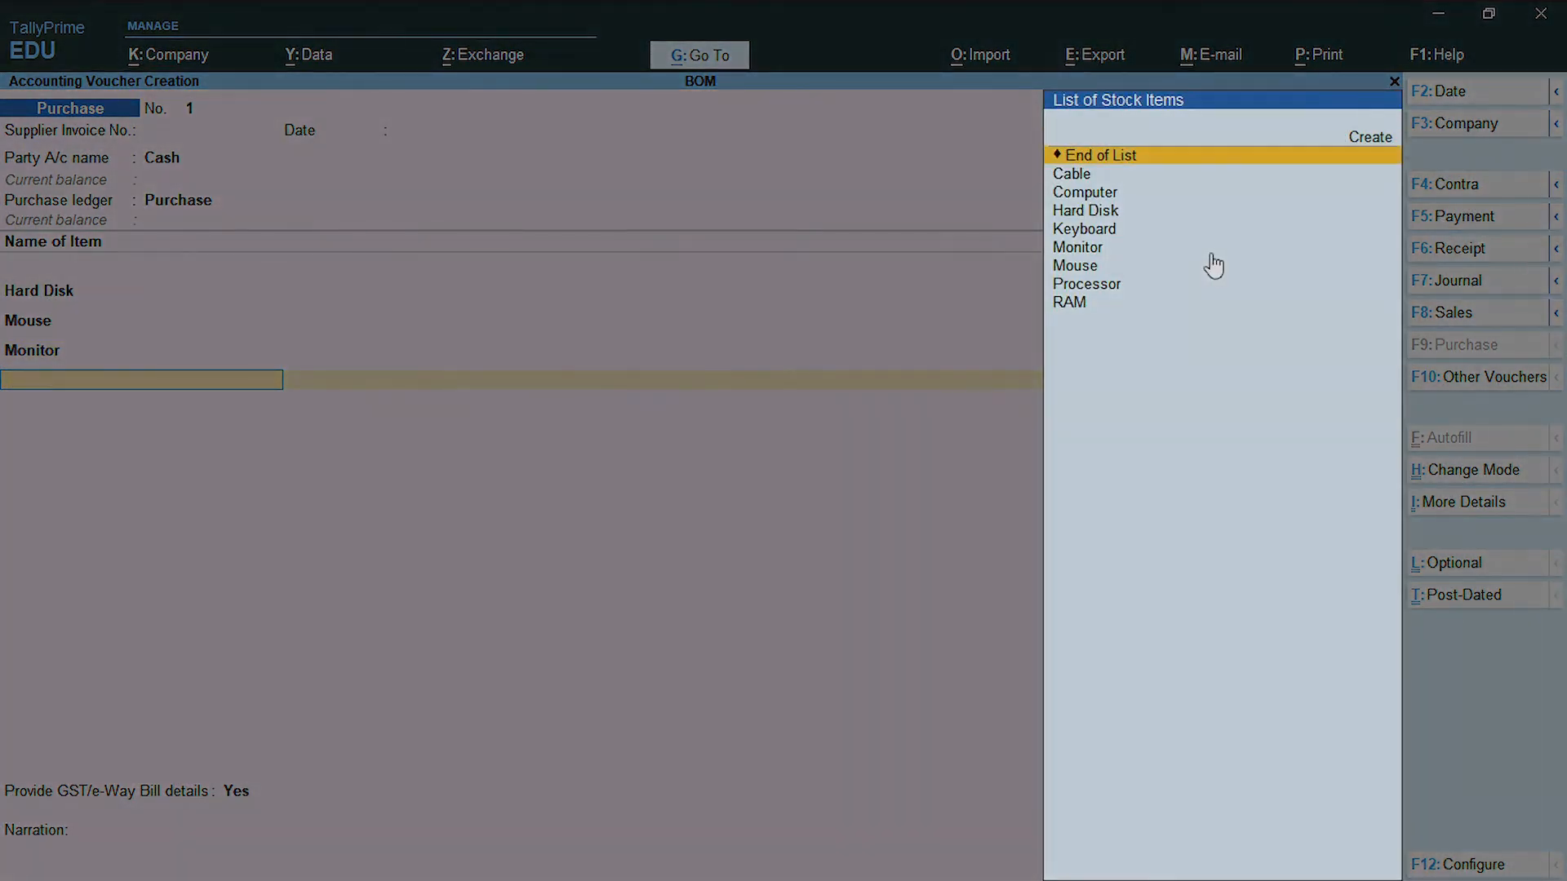
Step: Add Keyboard as the fourth item of the purchase, with quantity 50 nos and rate 250
key("Down")
key("Down")
key("Down")
key("Down")
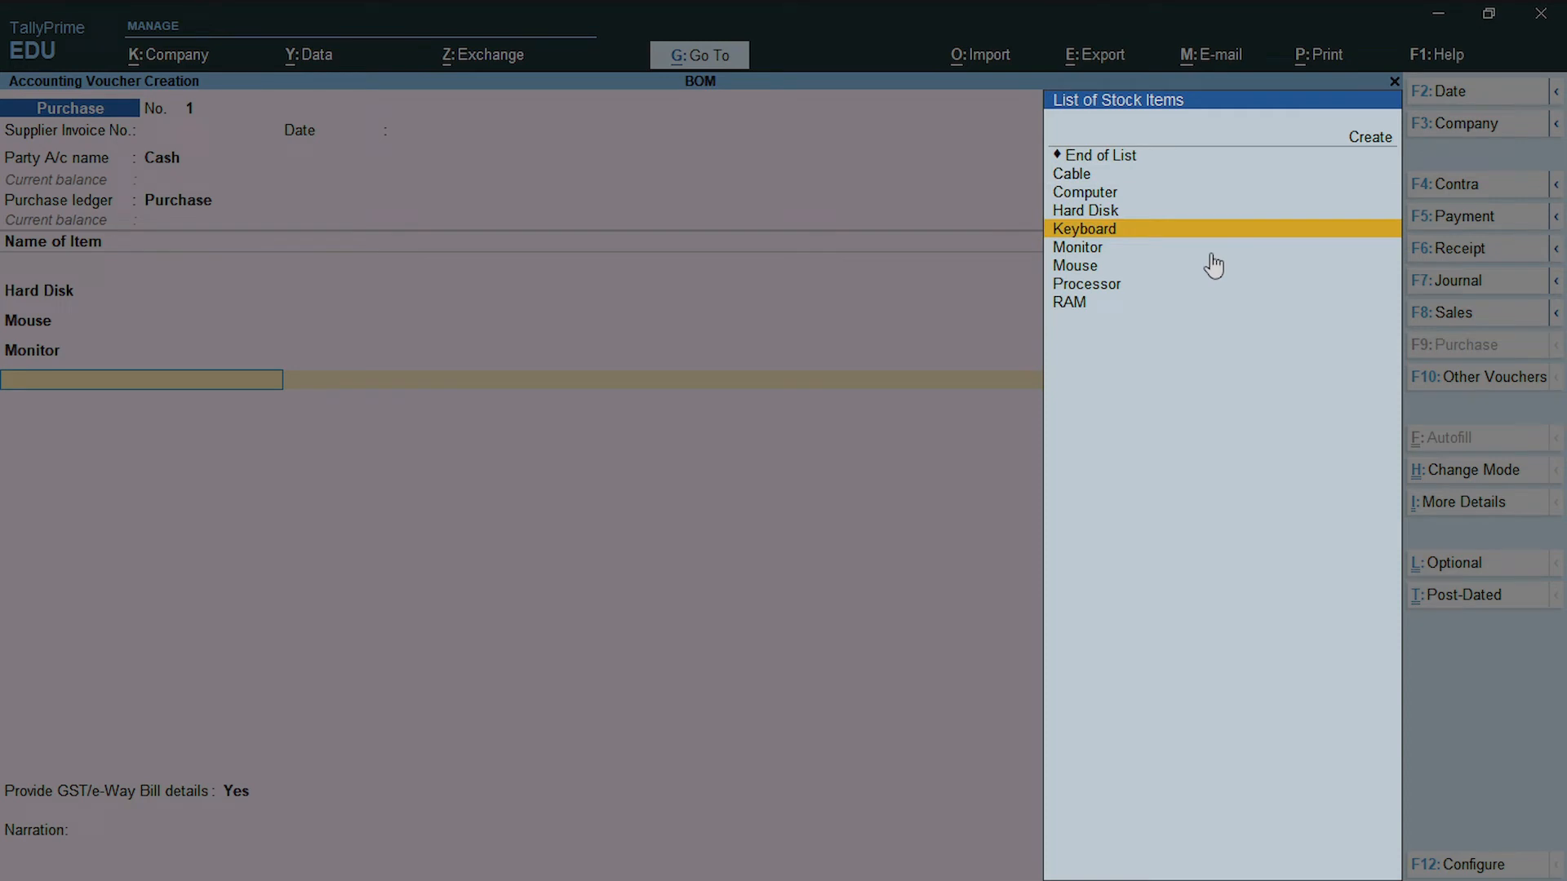
key("Return")
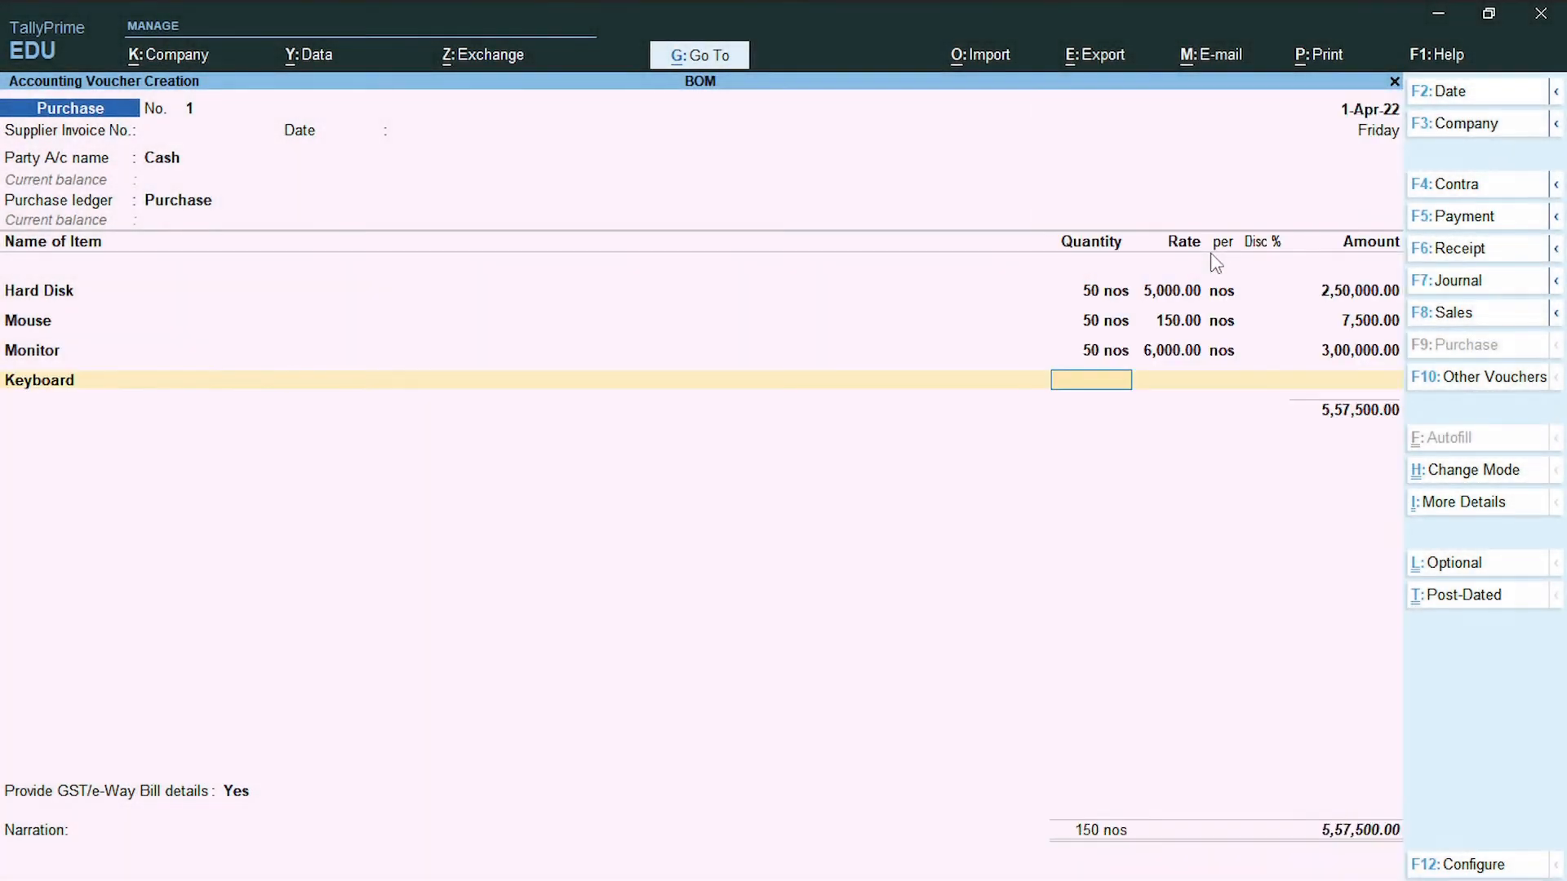
type("50")
key("Return")
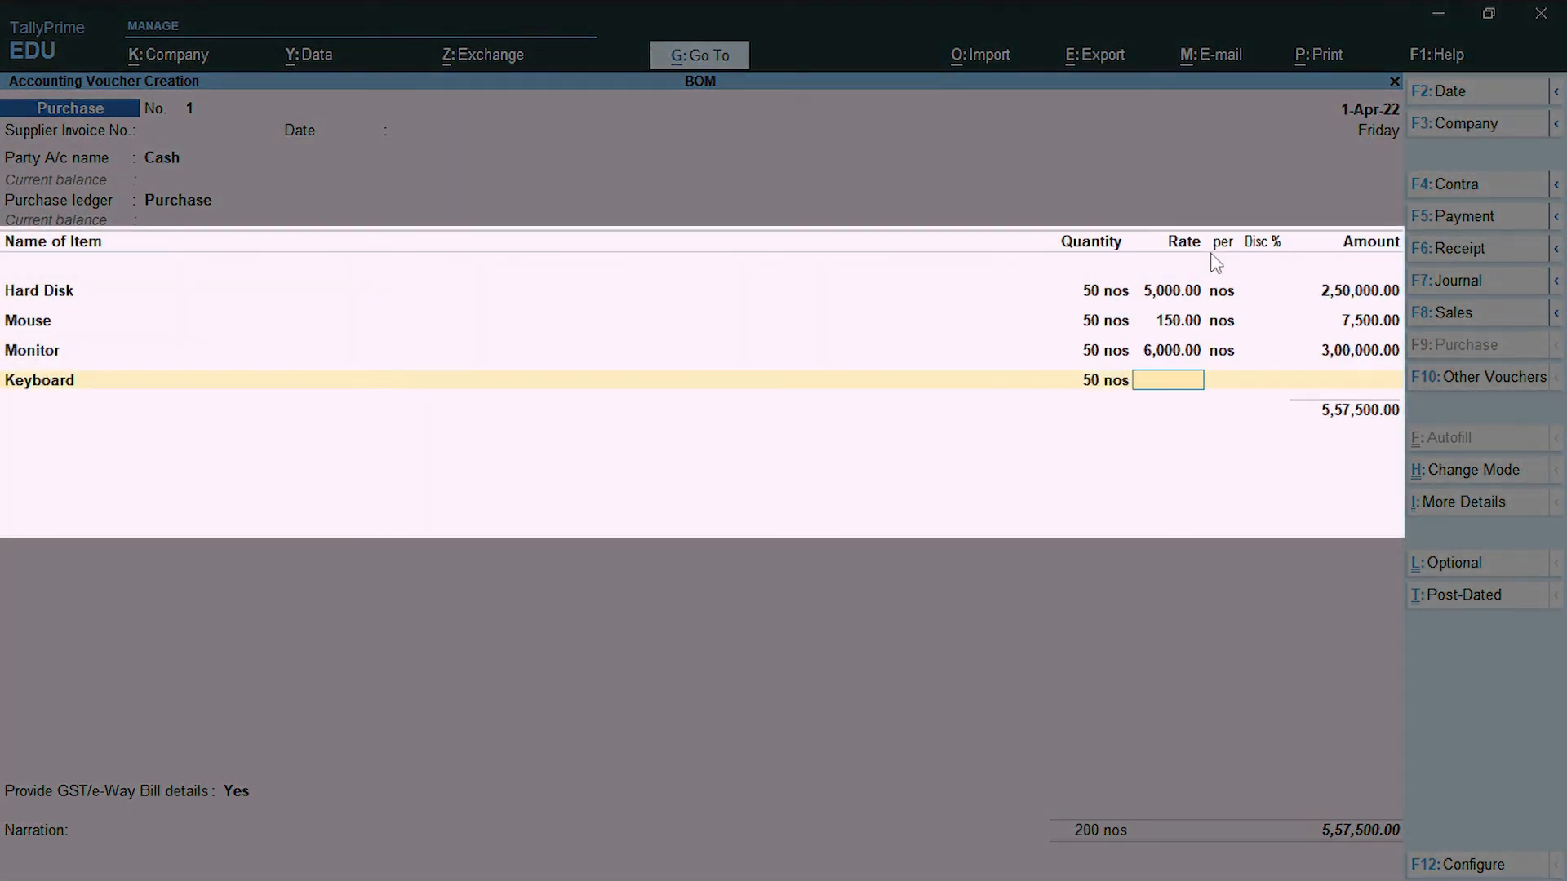
type("250")
key("Return")
key("Return")
key("Return")
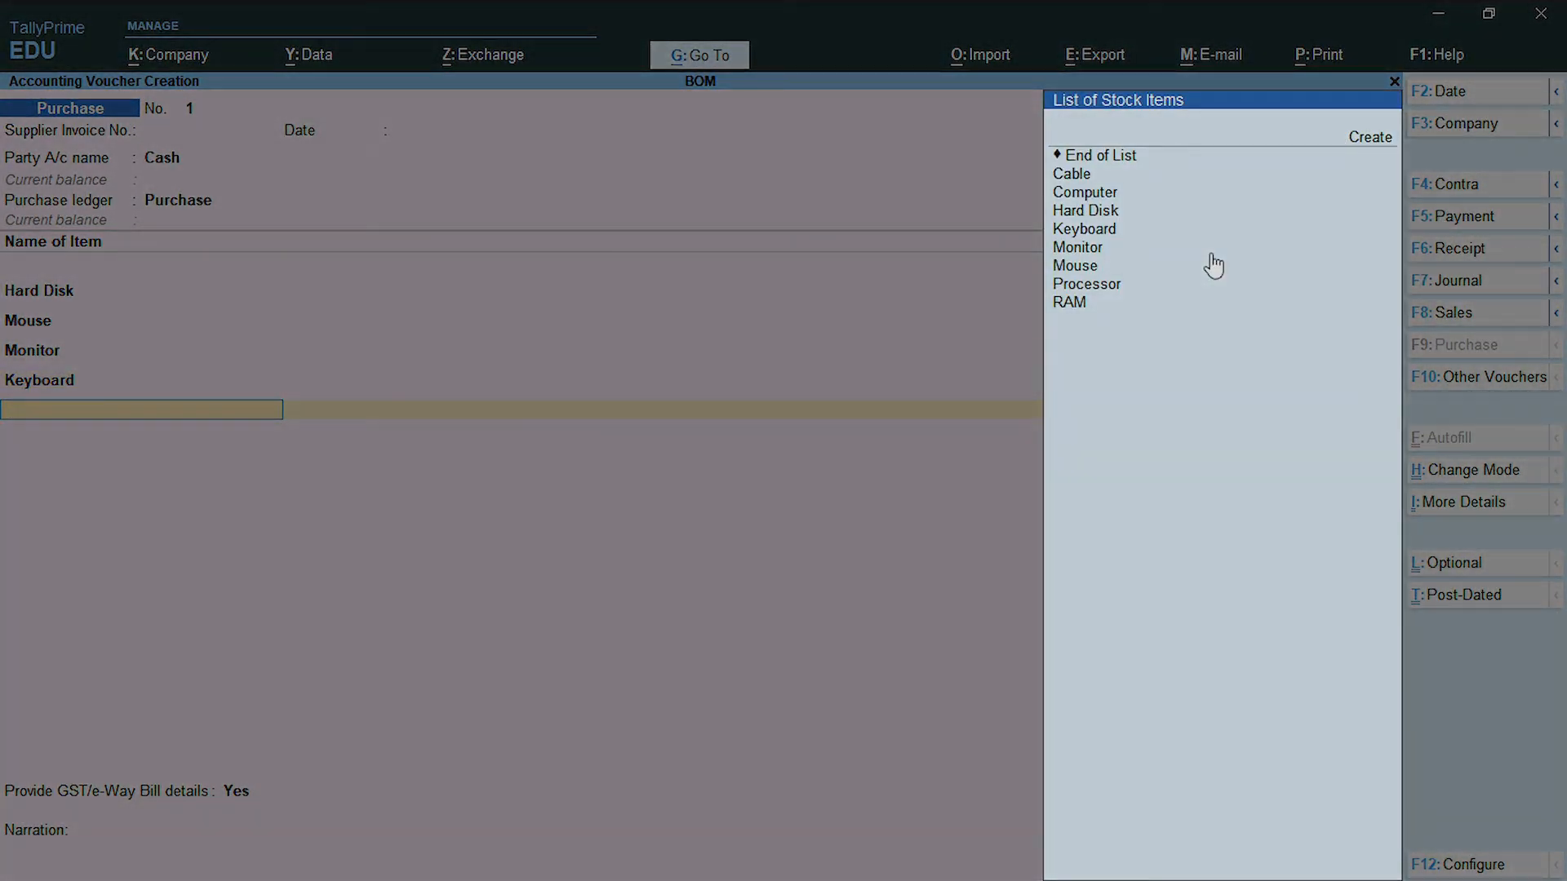
Step: Add Processor as the fifth item of the purchase, with quantity 50 nos and rate 8000
key("Down")
key("Down")
key("Down")
key("Down")
key("Down")
key("Down")
key("Down")
key("Down")
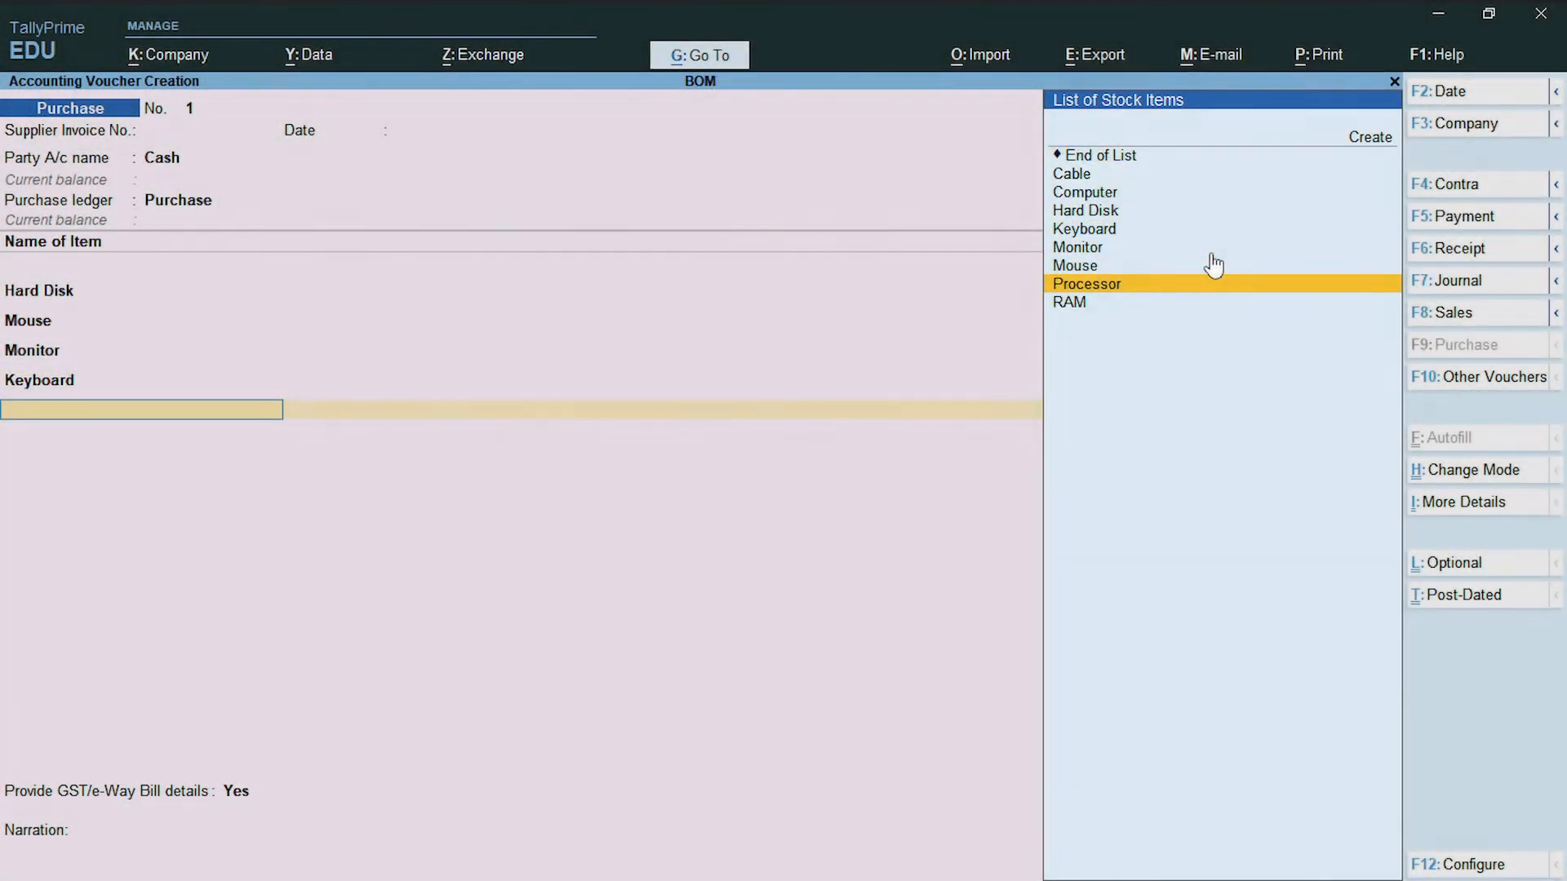
key("Return")
type("50")
key("Return")
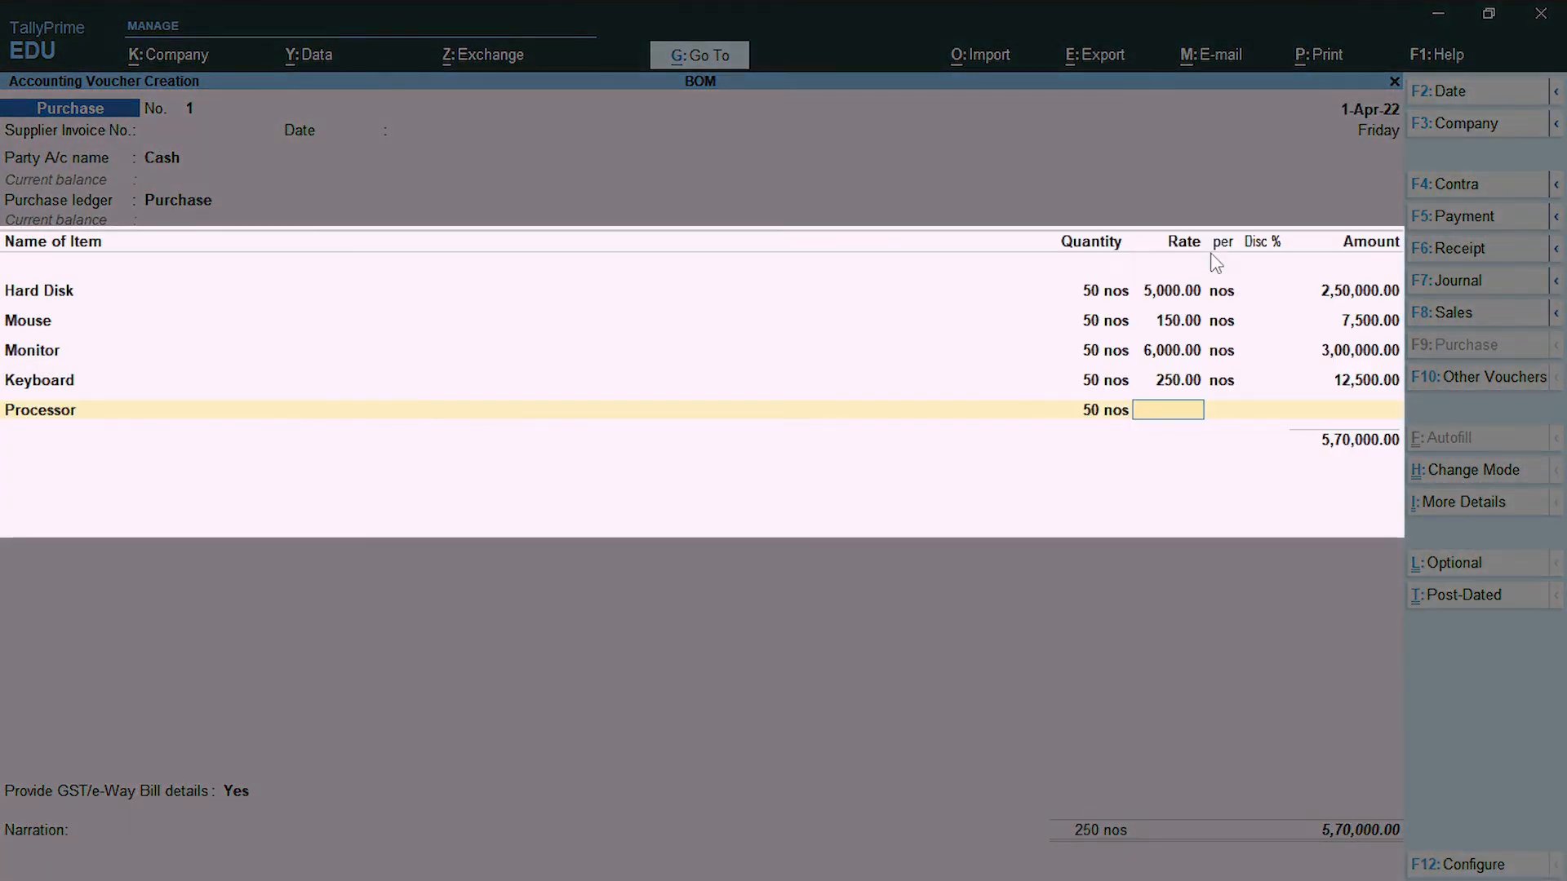
type("8000")
key("Return")
key("Return")
key("Return")
key("Return")
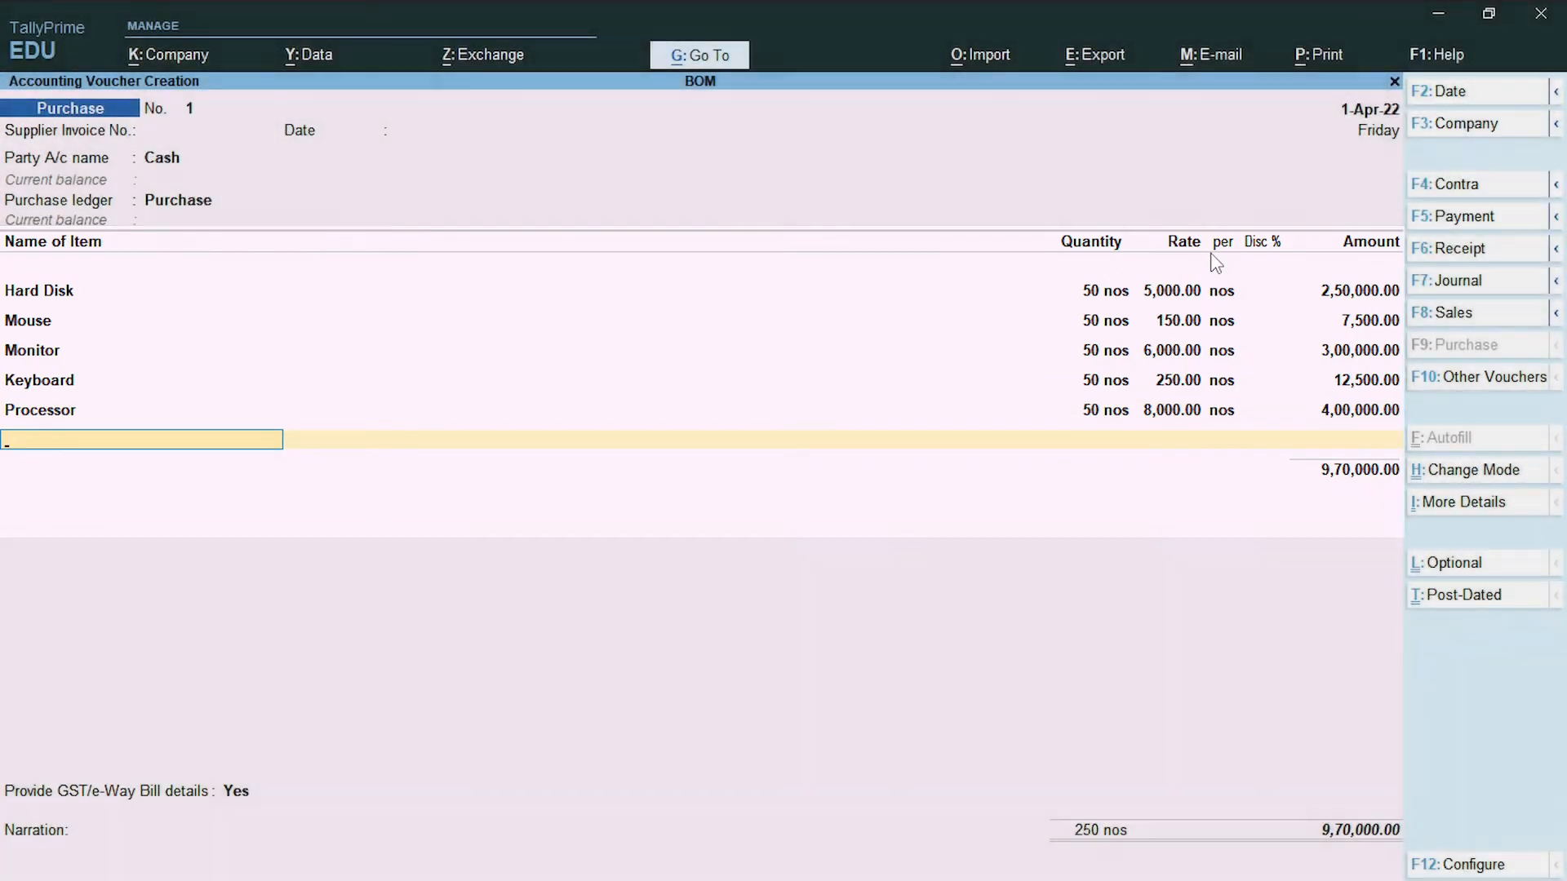
Step: Add RAM as the sixth item of the purchase, with quantity 50 nos and rate 3000
type("Ra")
key("Return")
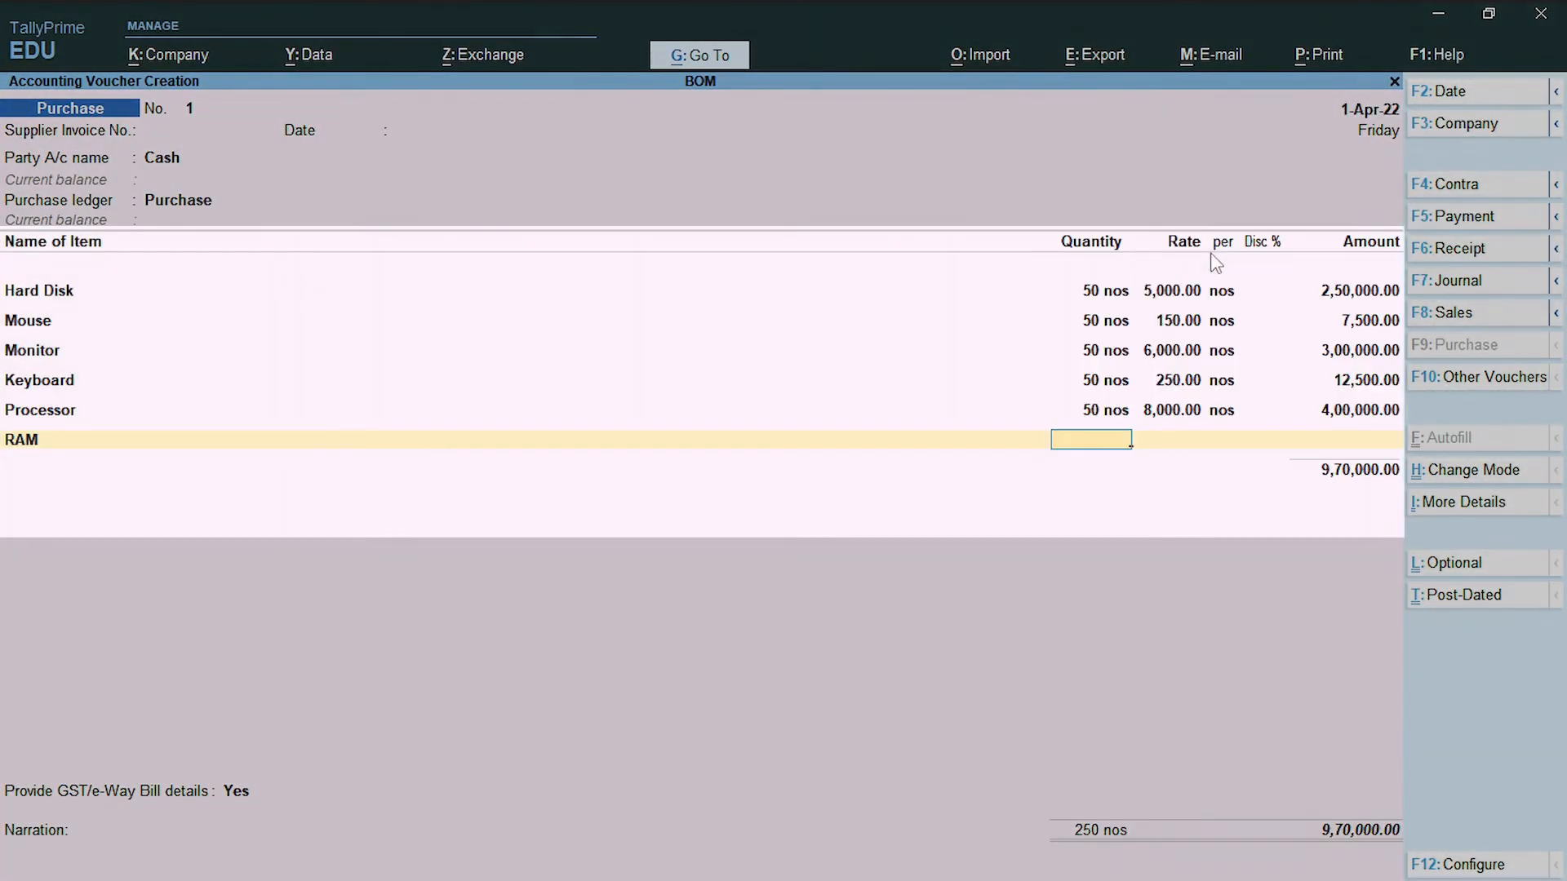
type("50")
key("Return")
type("3000")
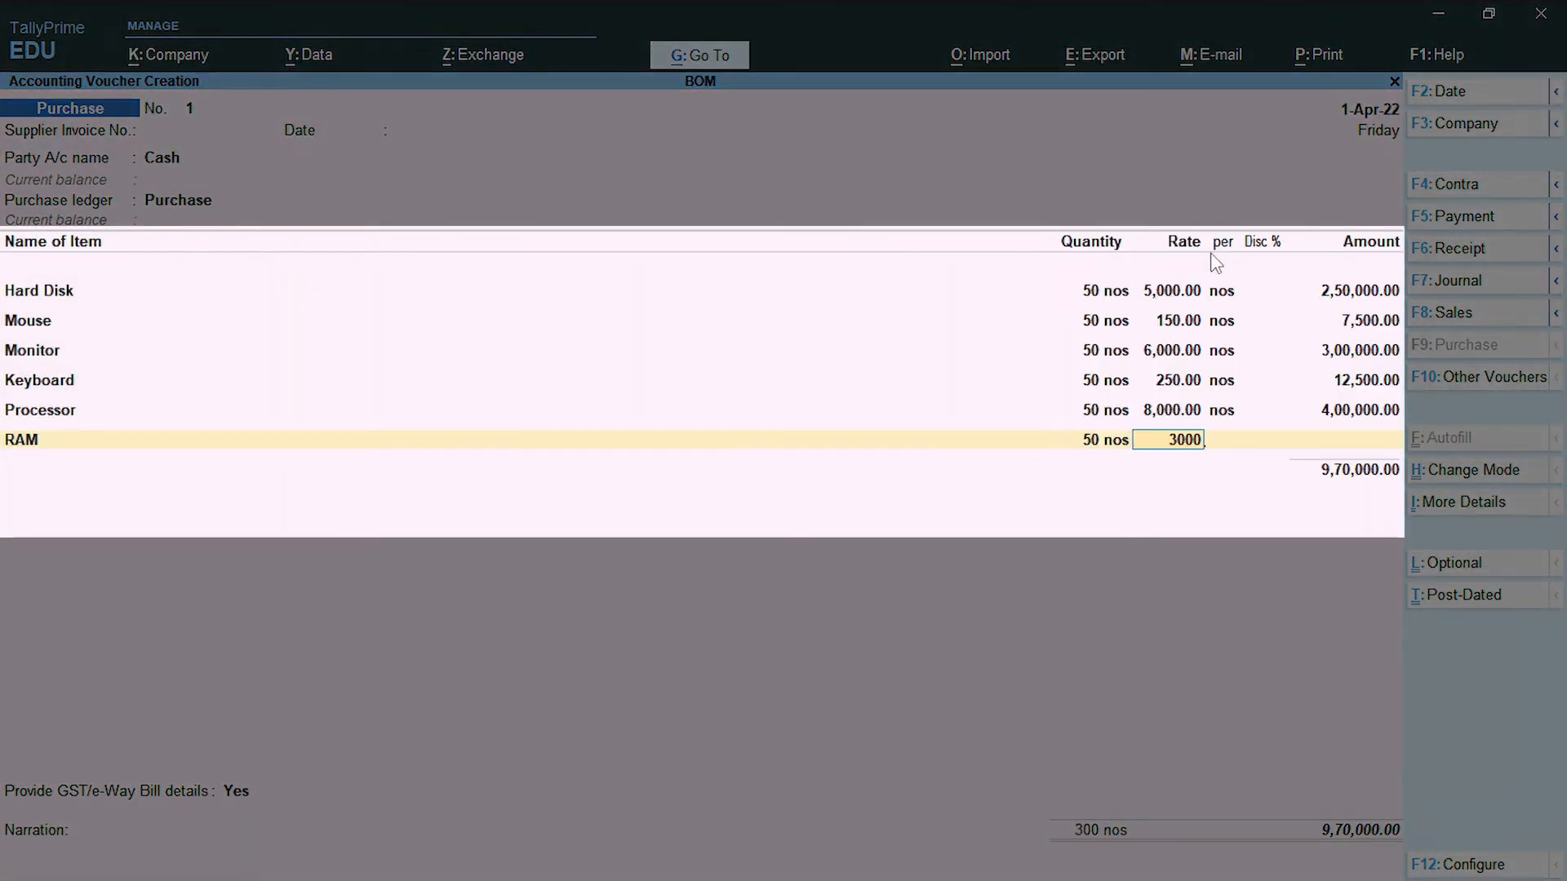
key("Return")
key("Return")
key("Return")
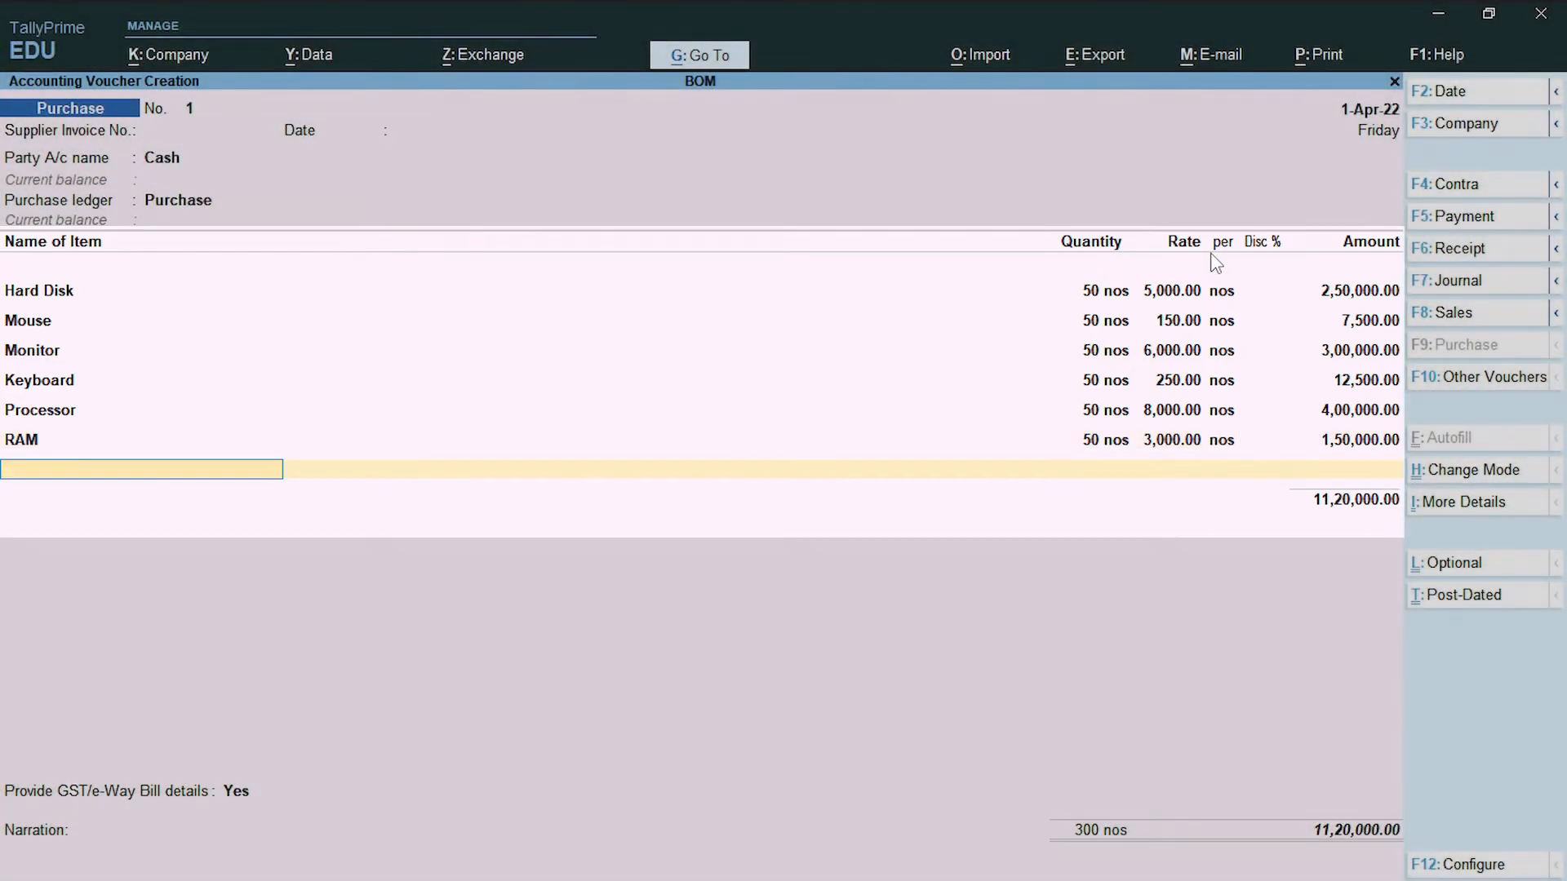
Step: Add Cable as the seventh item of the purchase, with quantity 100 nos and rate 50
type("Cab")
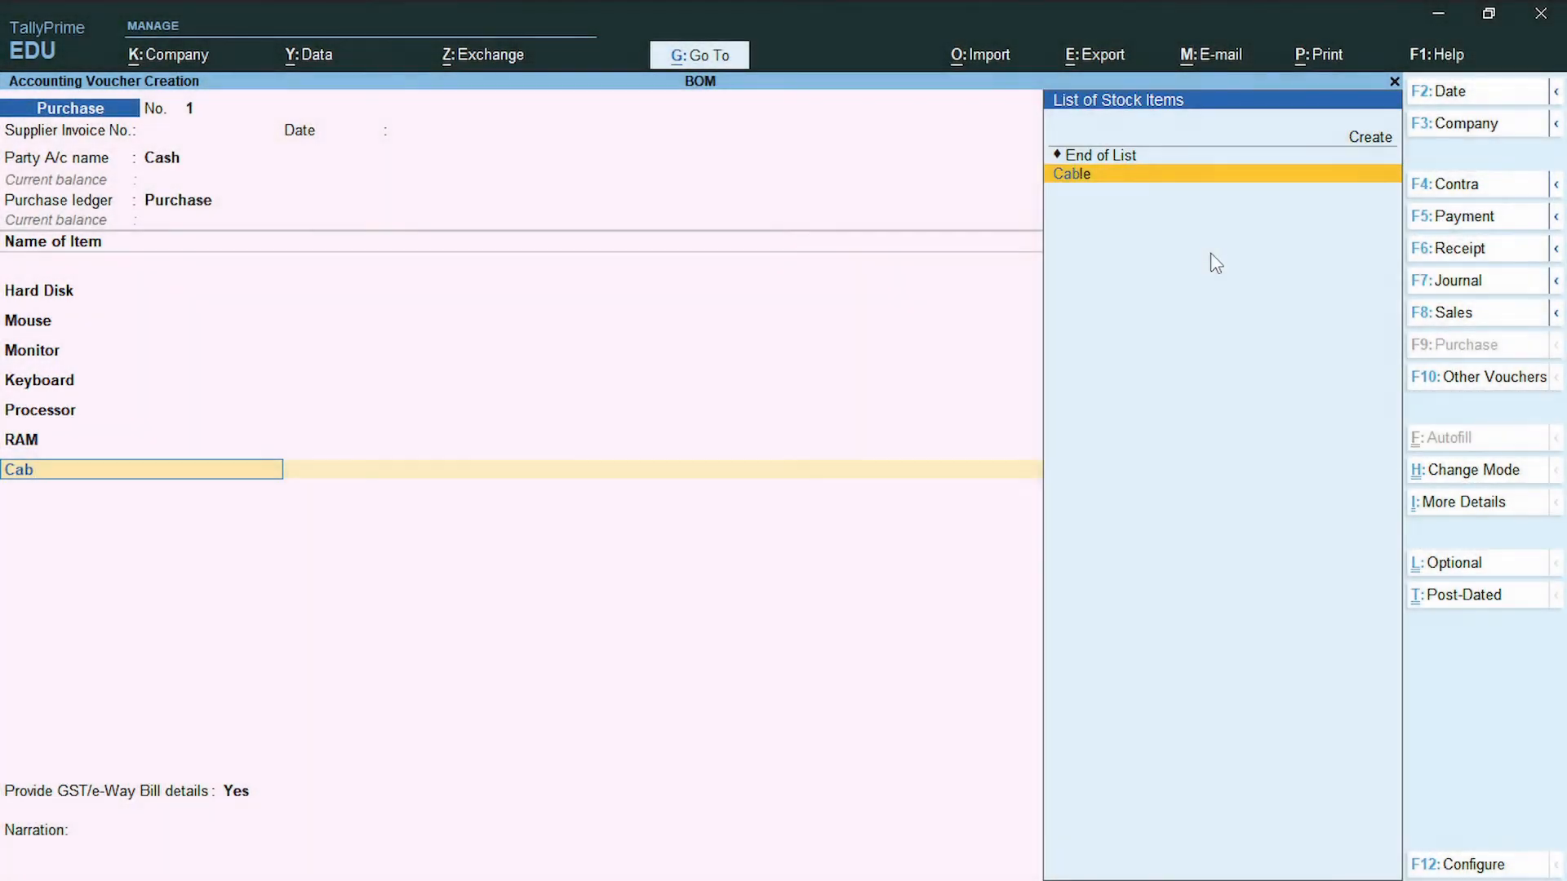
key("Return")
type("50")
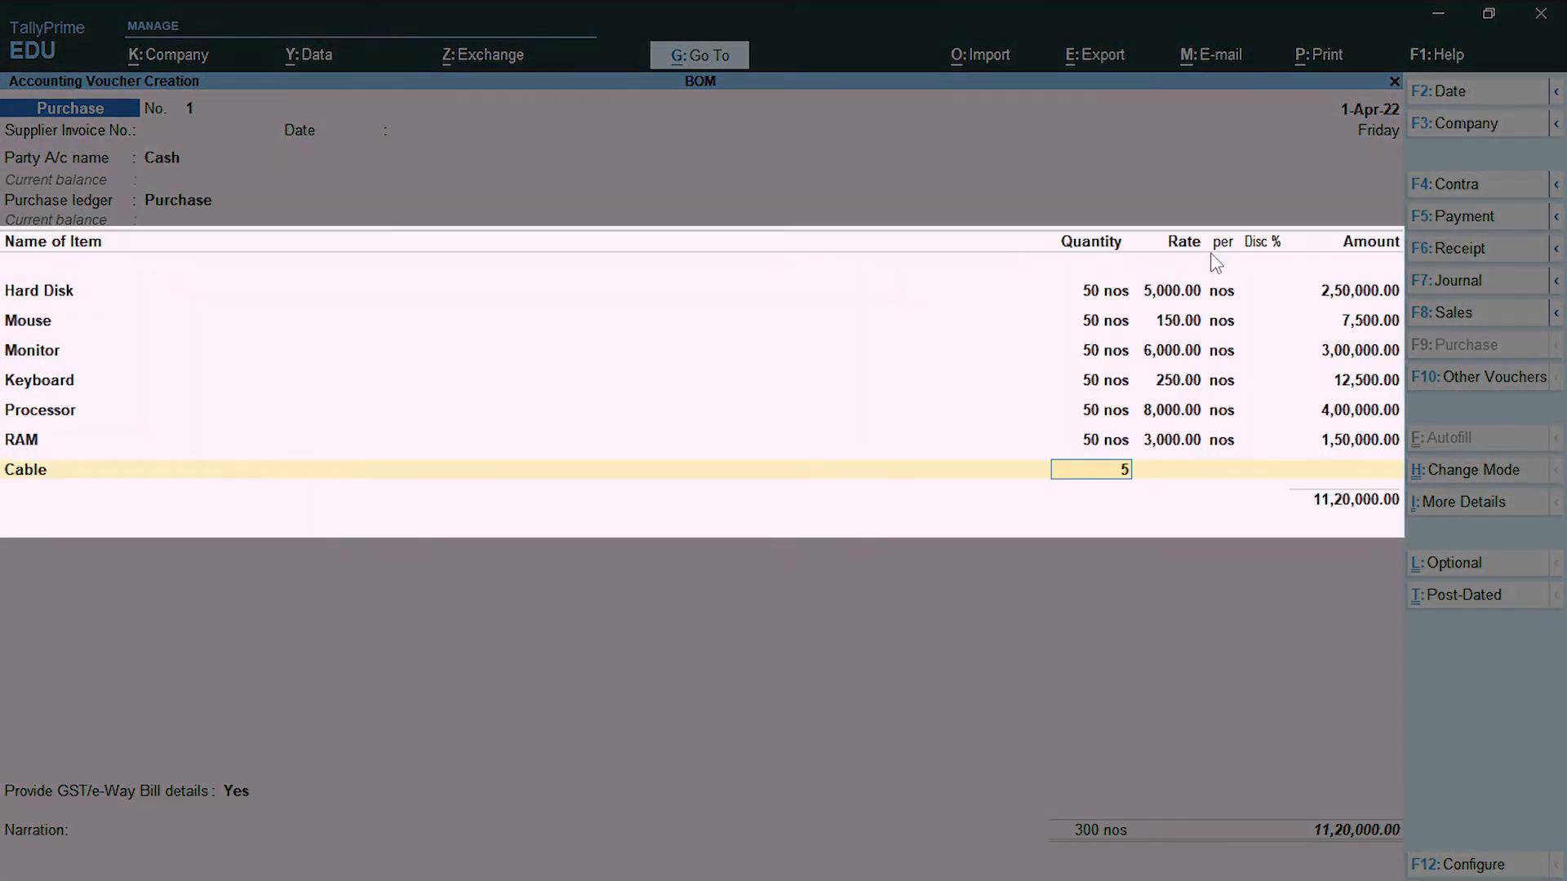
key("BackSpace")
key("BackSpace")
type("100")
key("Return")
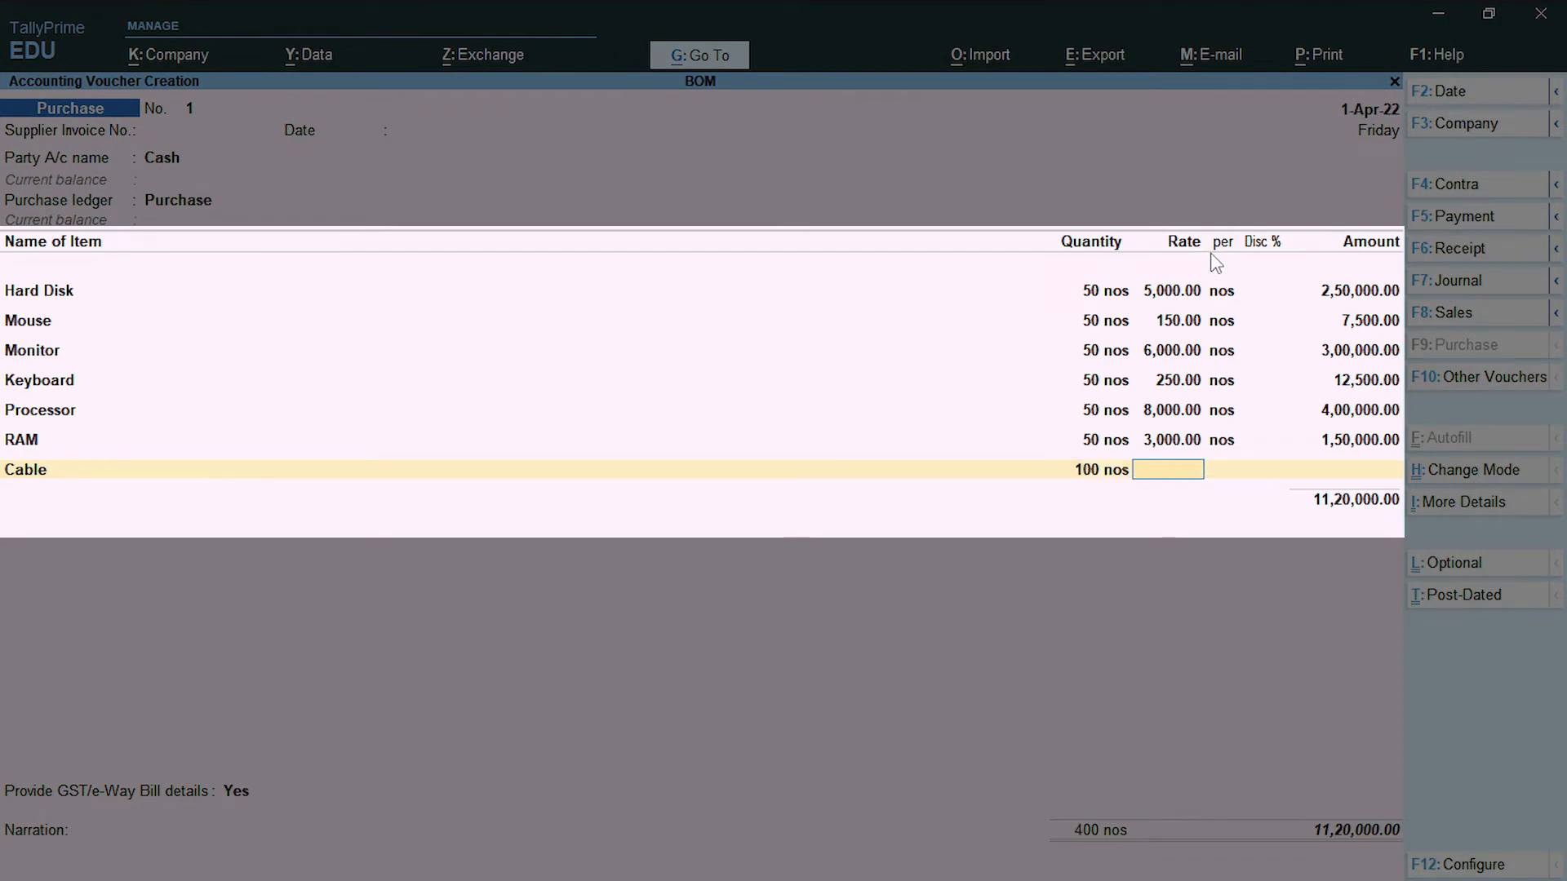
type("0")
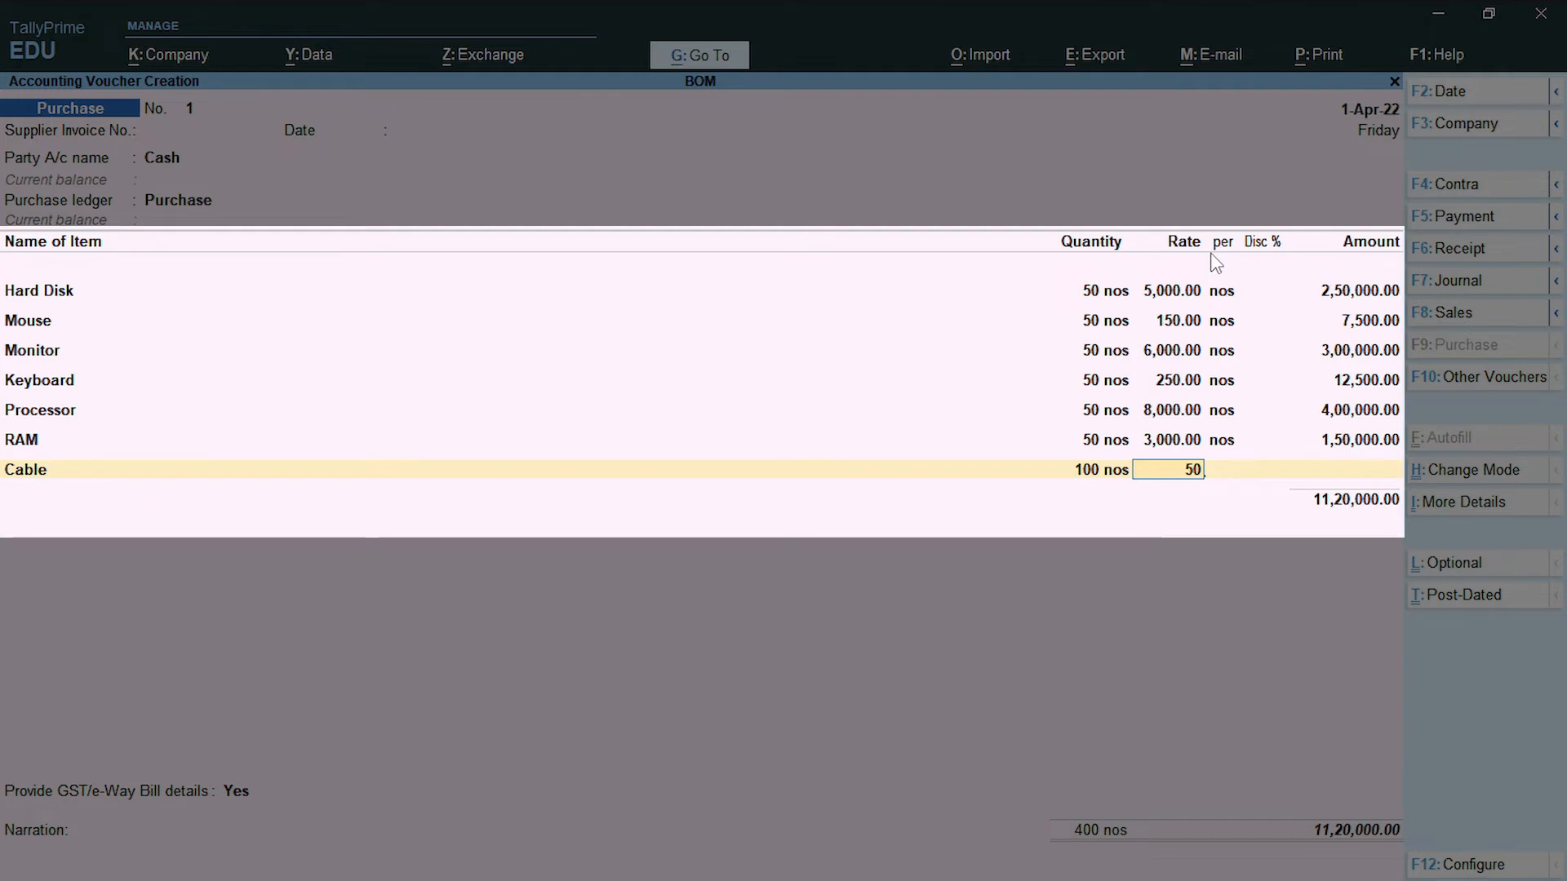
key("Return")
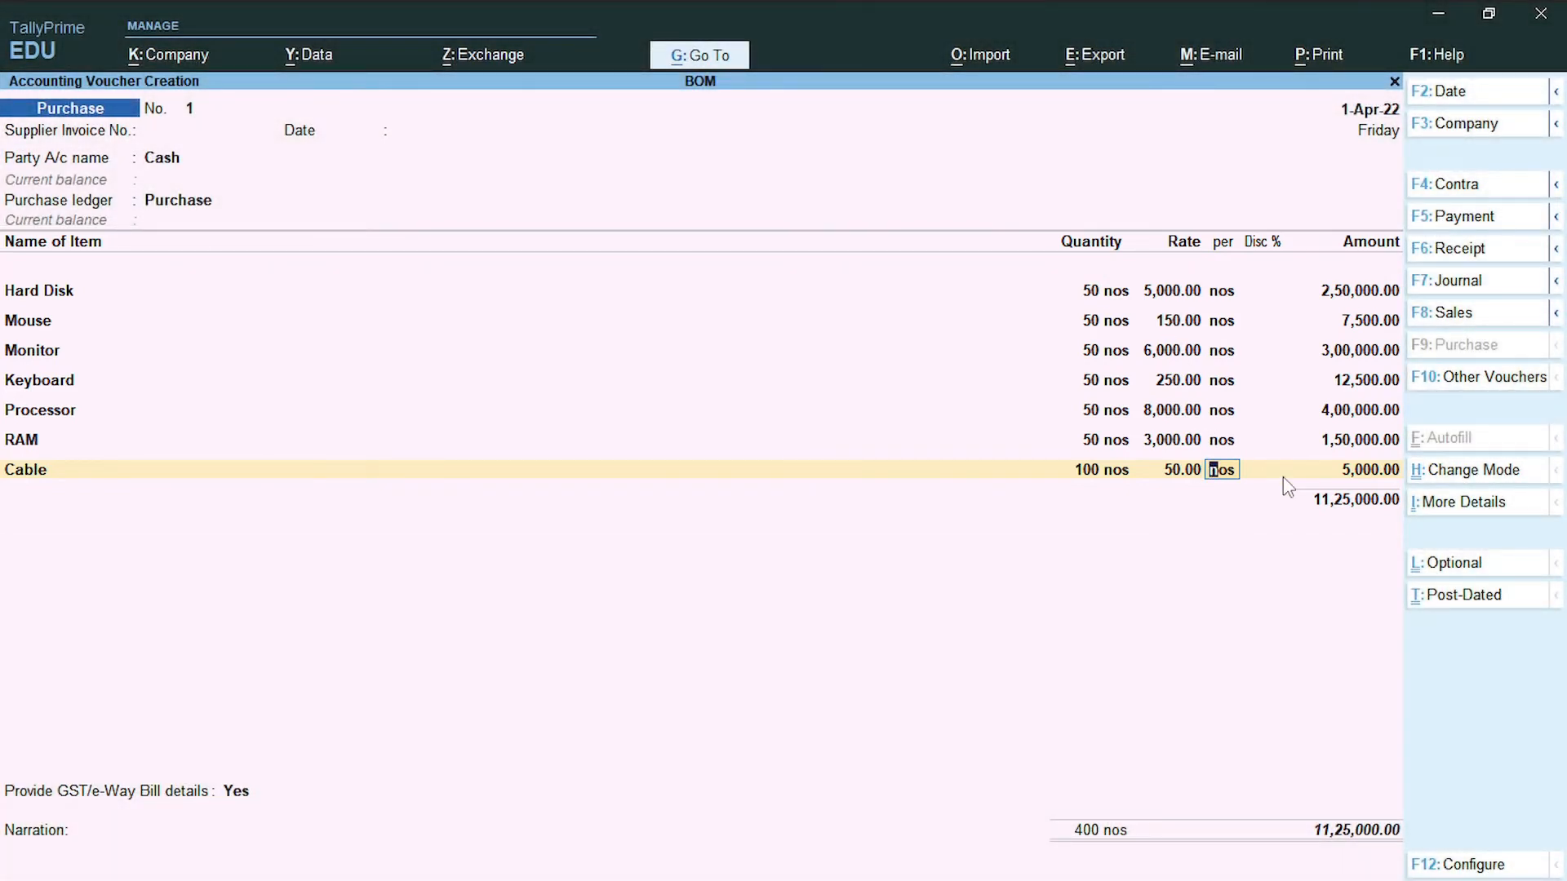
key("Return")
key("Return")
key("Return")
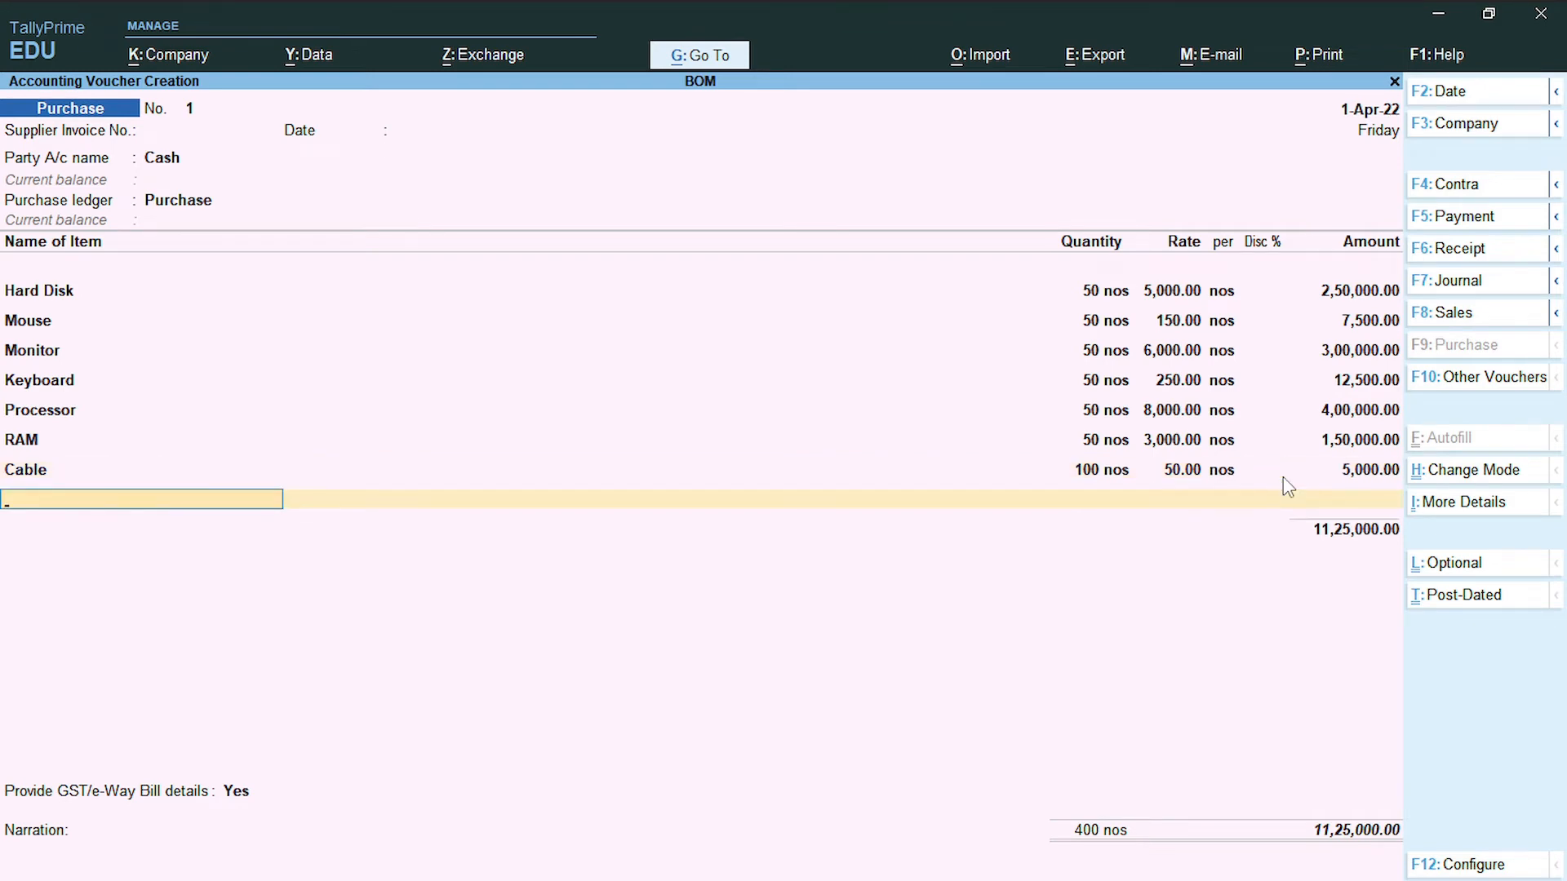
Step: End the item list, save the purchase voucher and leave voucher entry
key("Return")
key("ctrl+a")
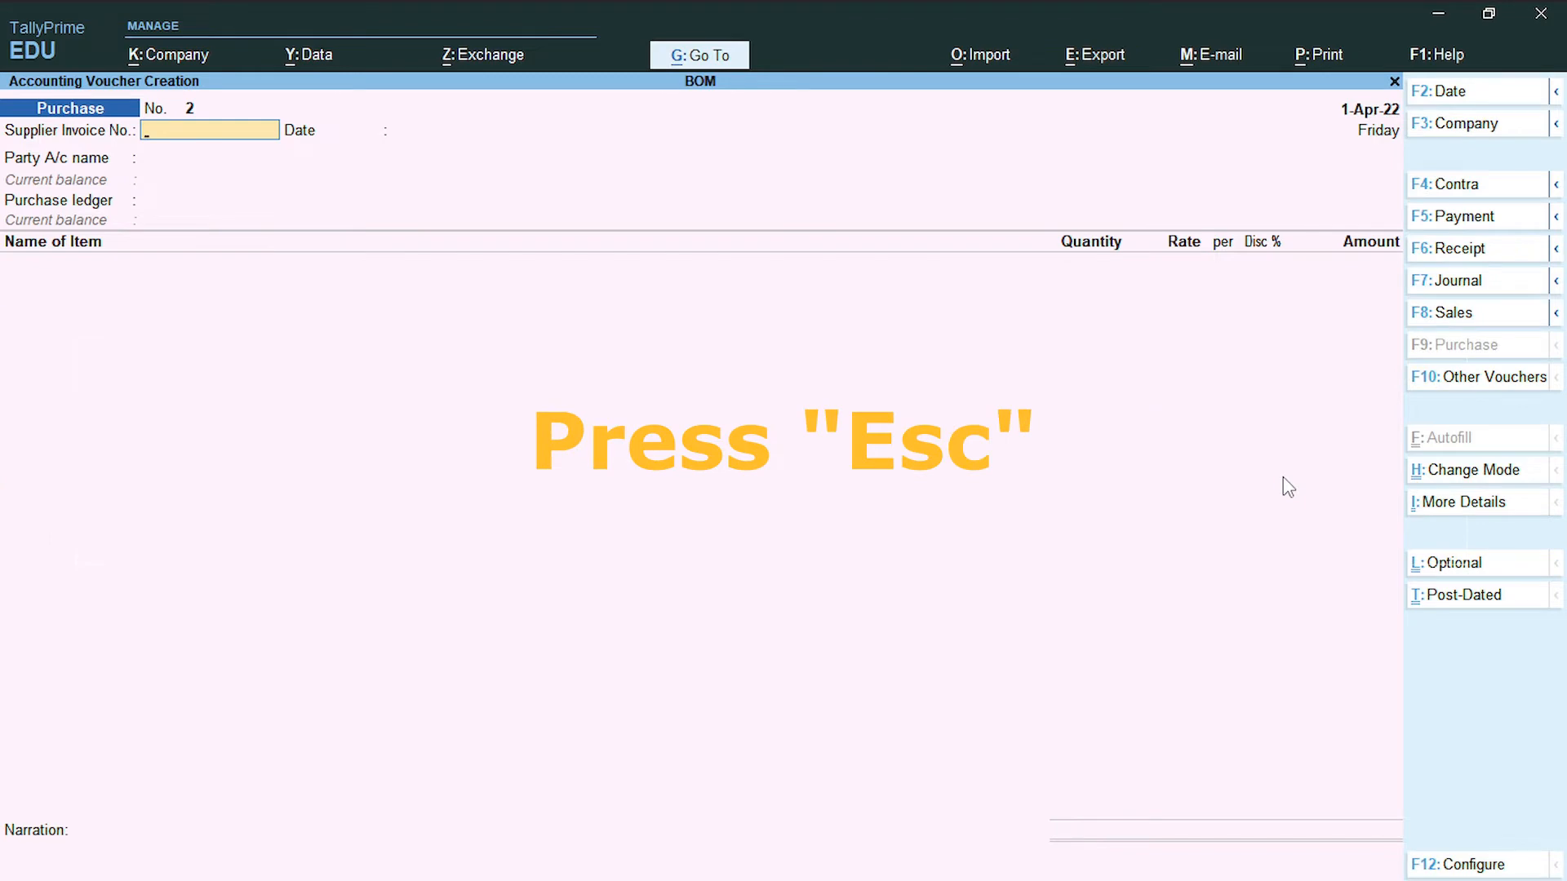
key("Escape")
key("Return")
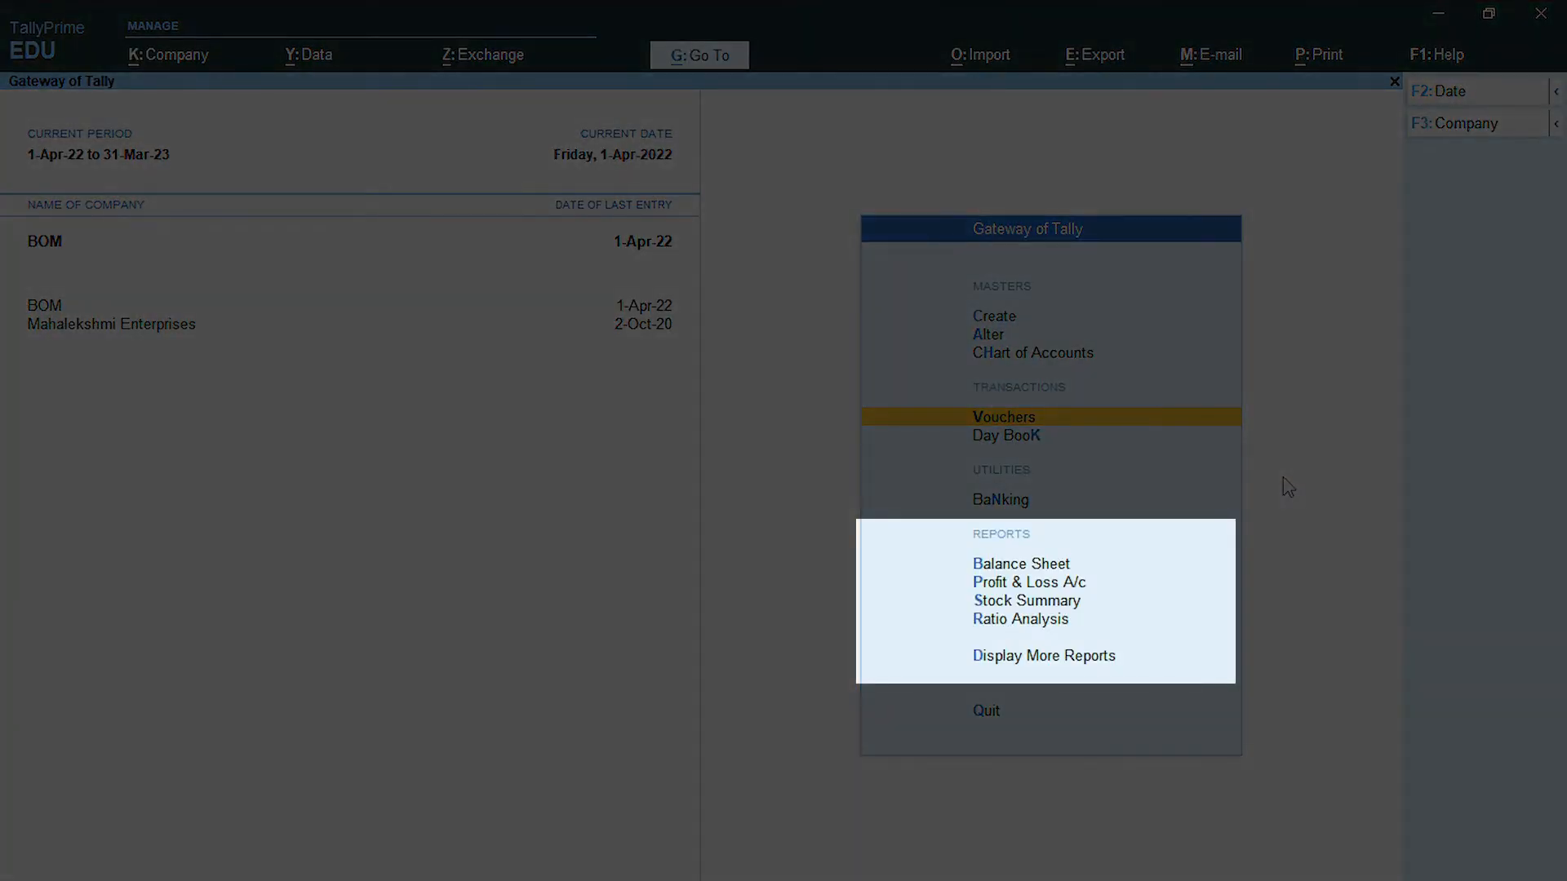
Step: Review the Stock Summary down to the individual items of the Raw Materials group, and return to the Gateway of Tally
key("Down")
key("Down")
key("Down")
key("Down")
key("Down")
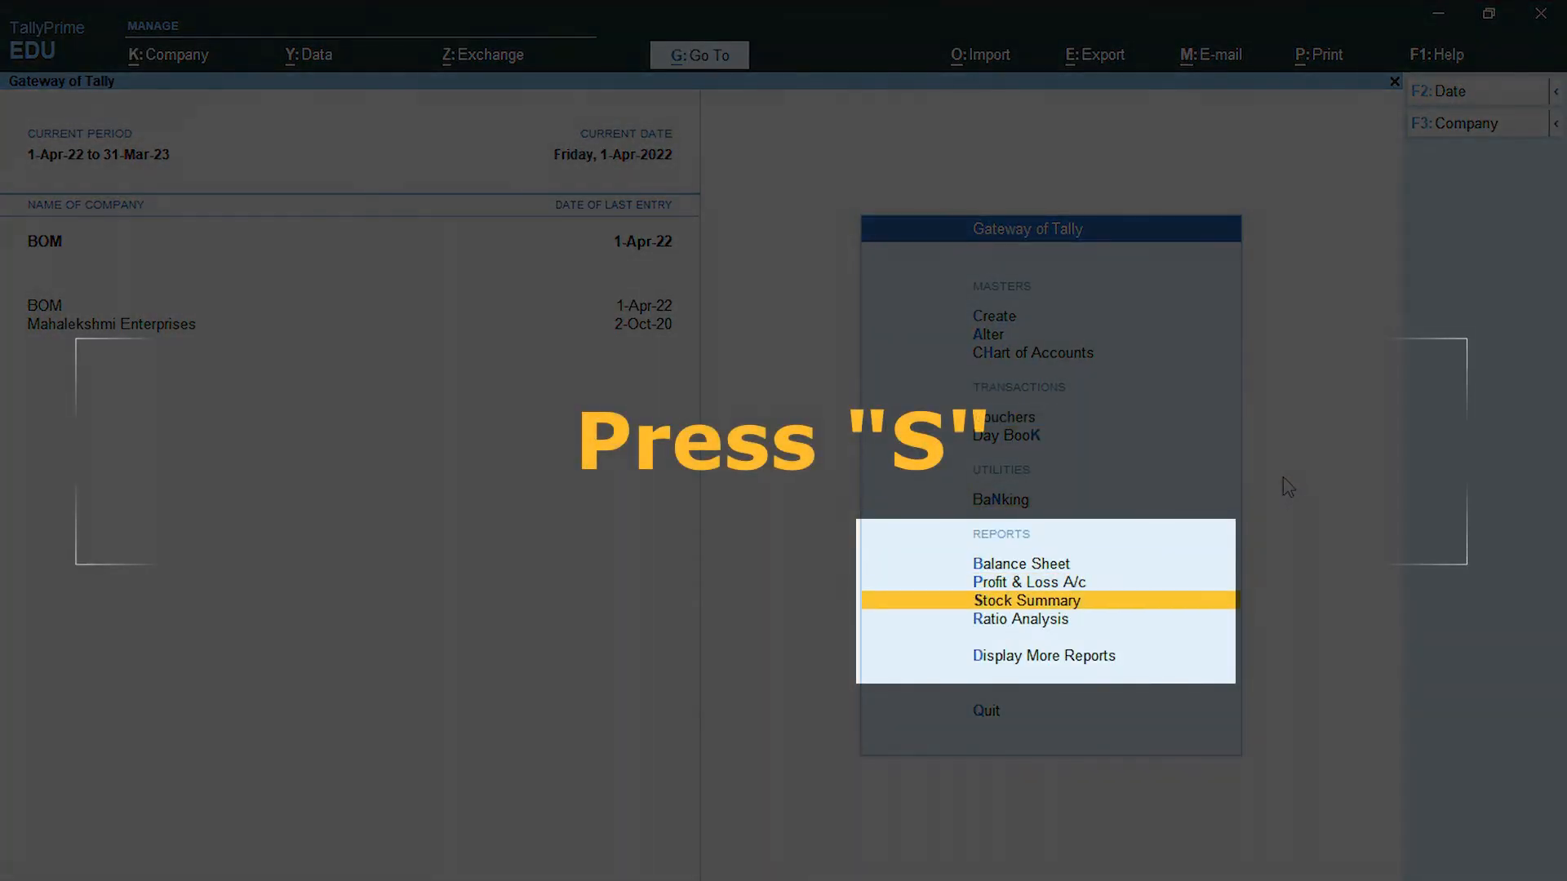
key("s")
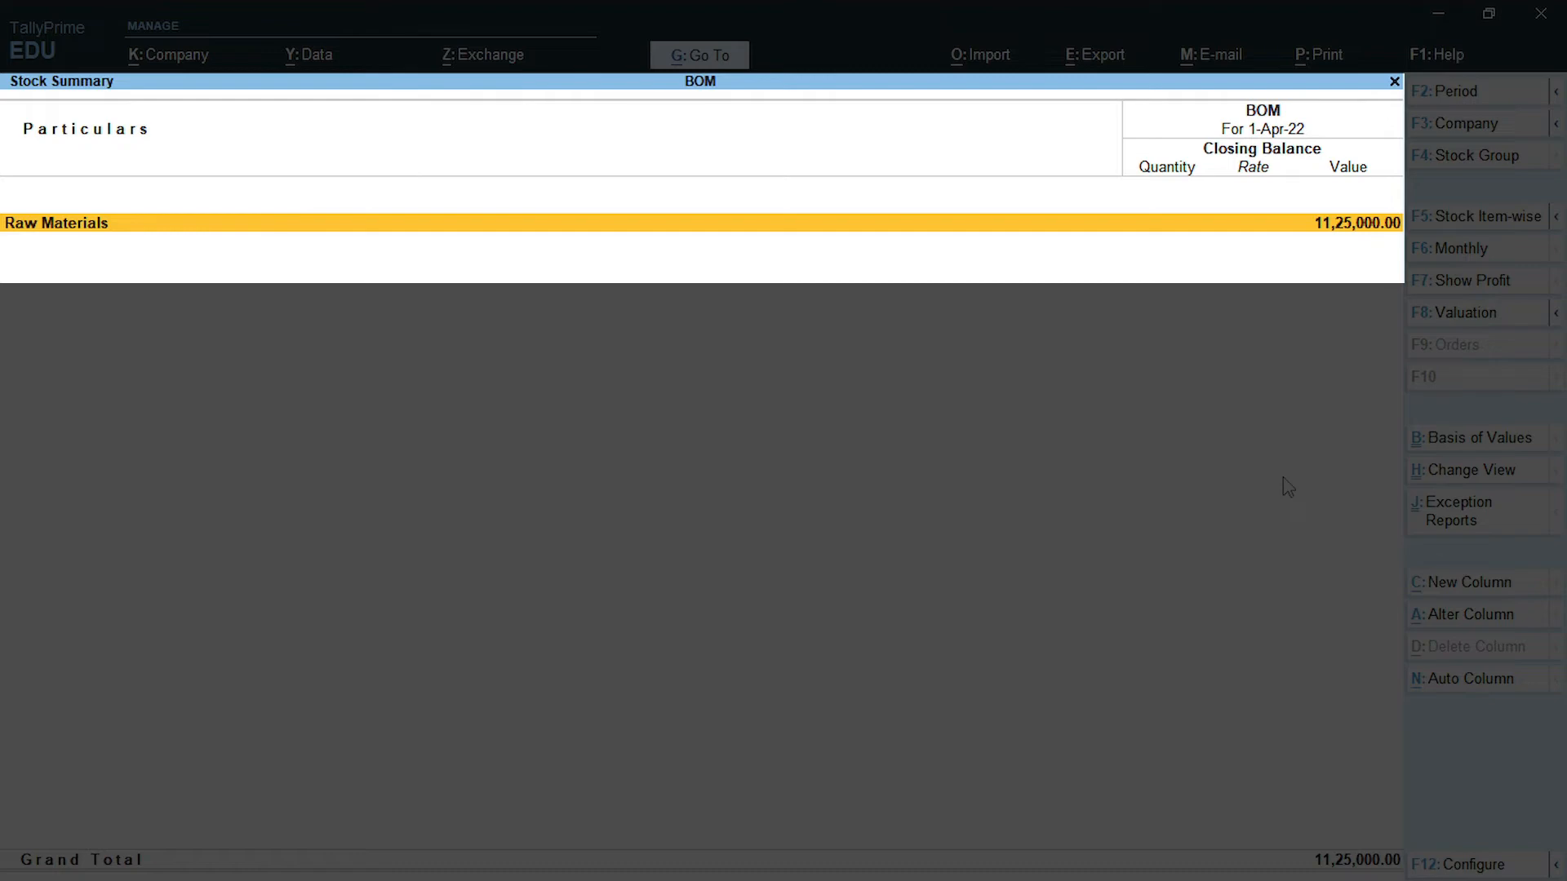
key("Return")
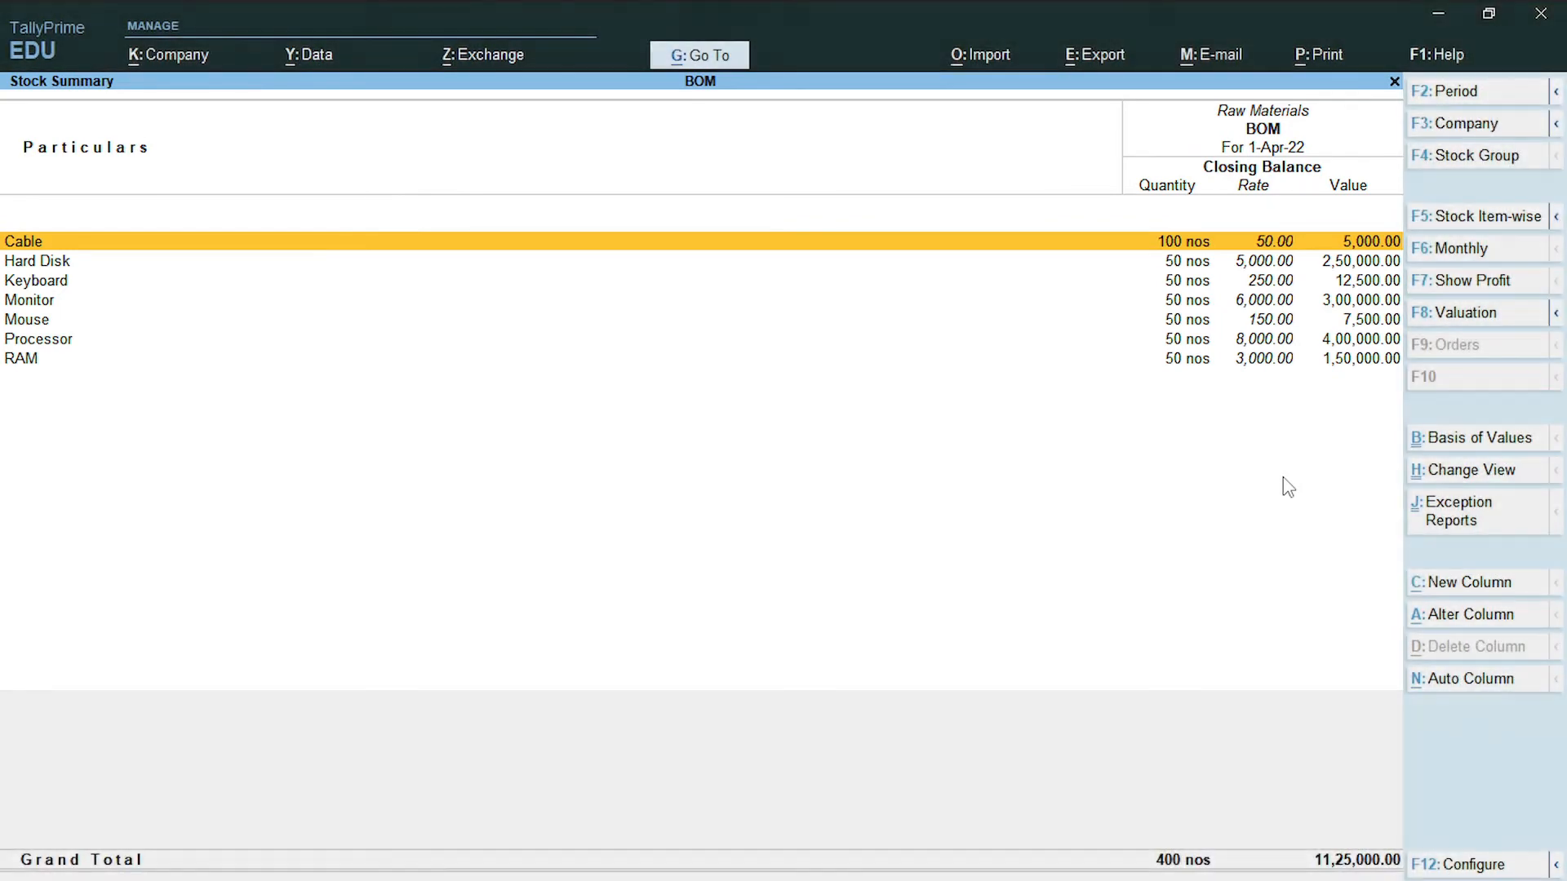
key("Escape")
key("Escape")
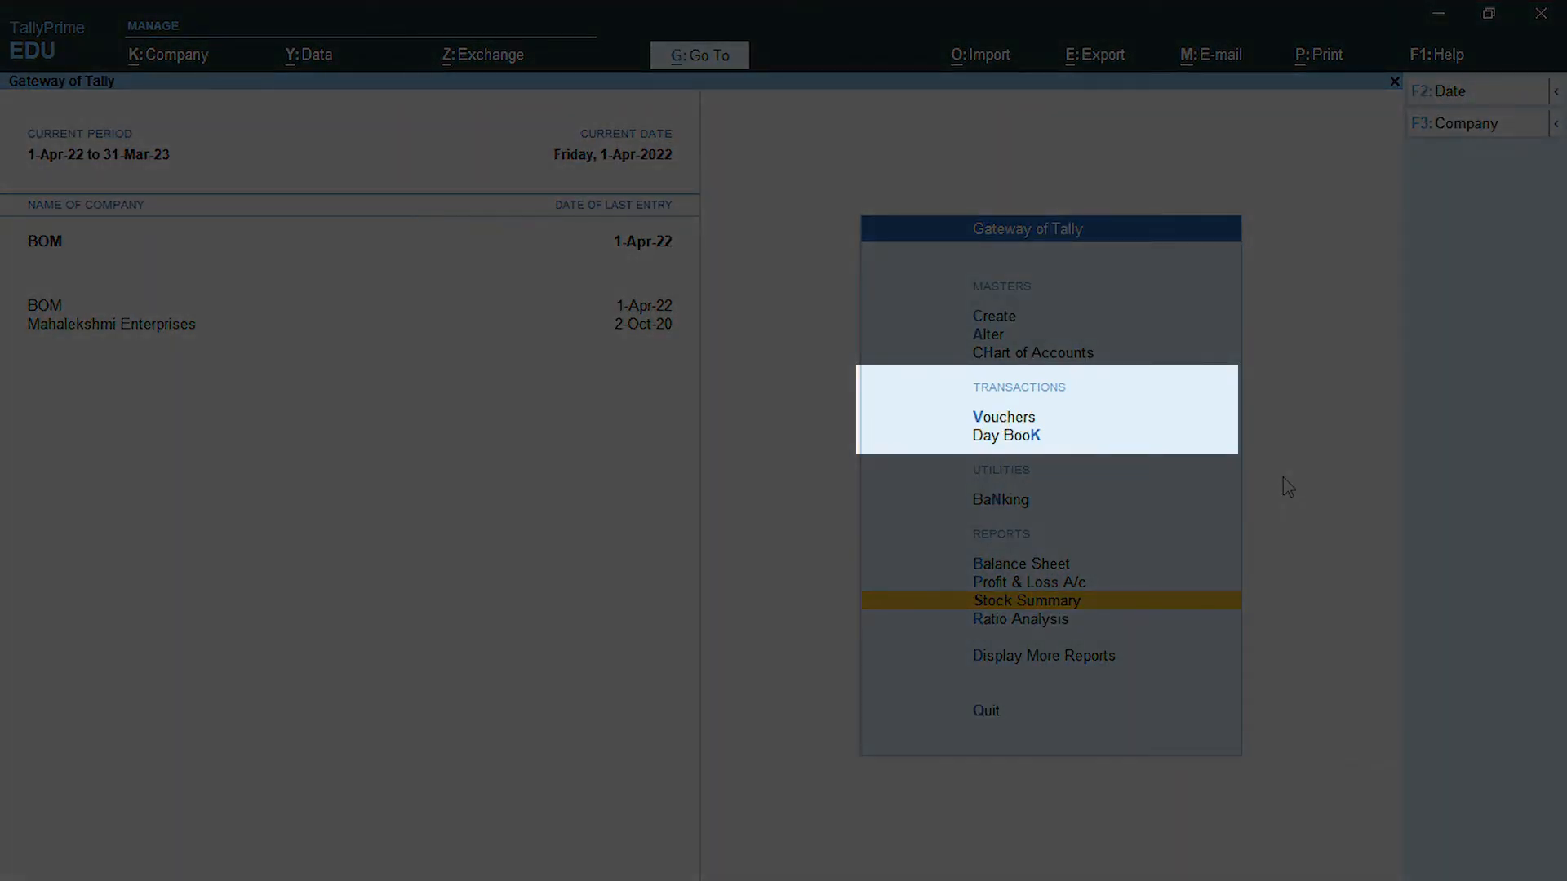
Step: Start voucher entry and bring up the list of other voucher types
key("Up")
key("Up")
key("Up")
key("Up")
key("Up")
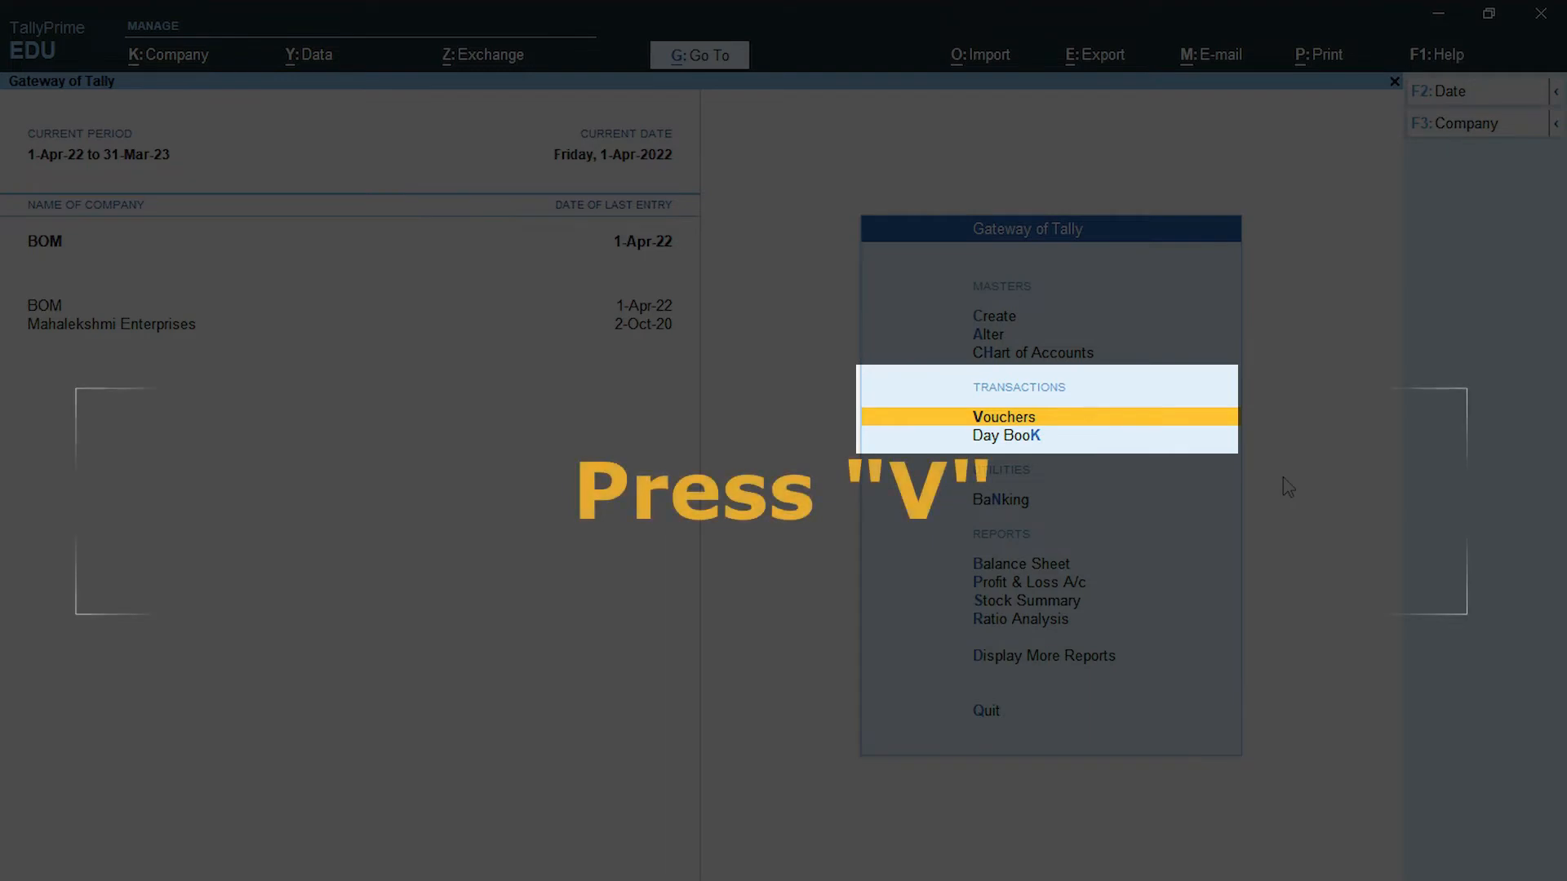
key("v")
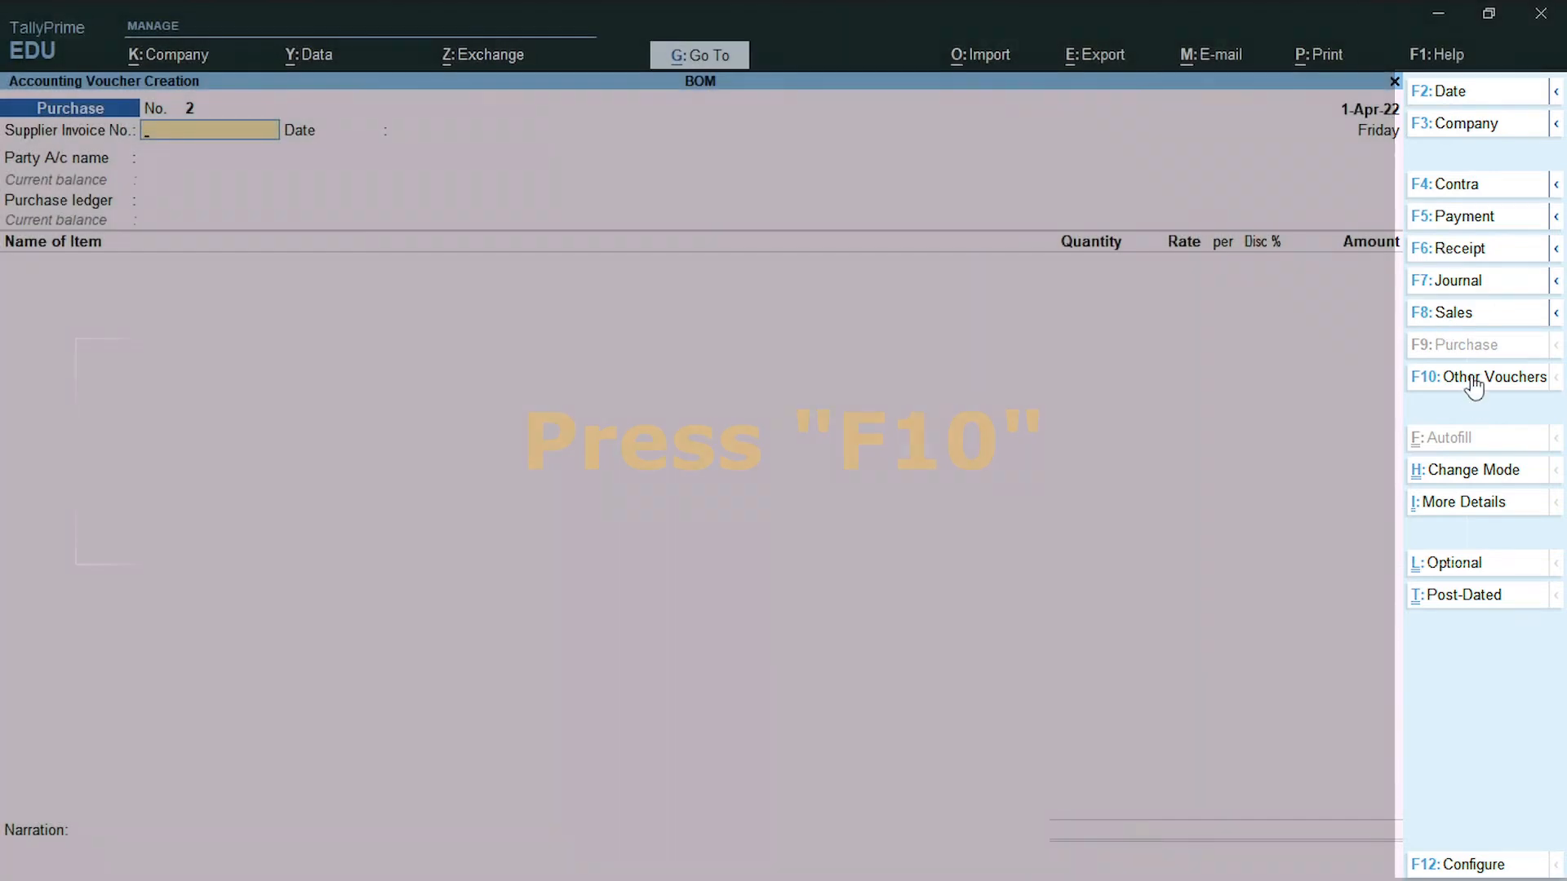
left_click(1474, 381)
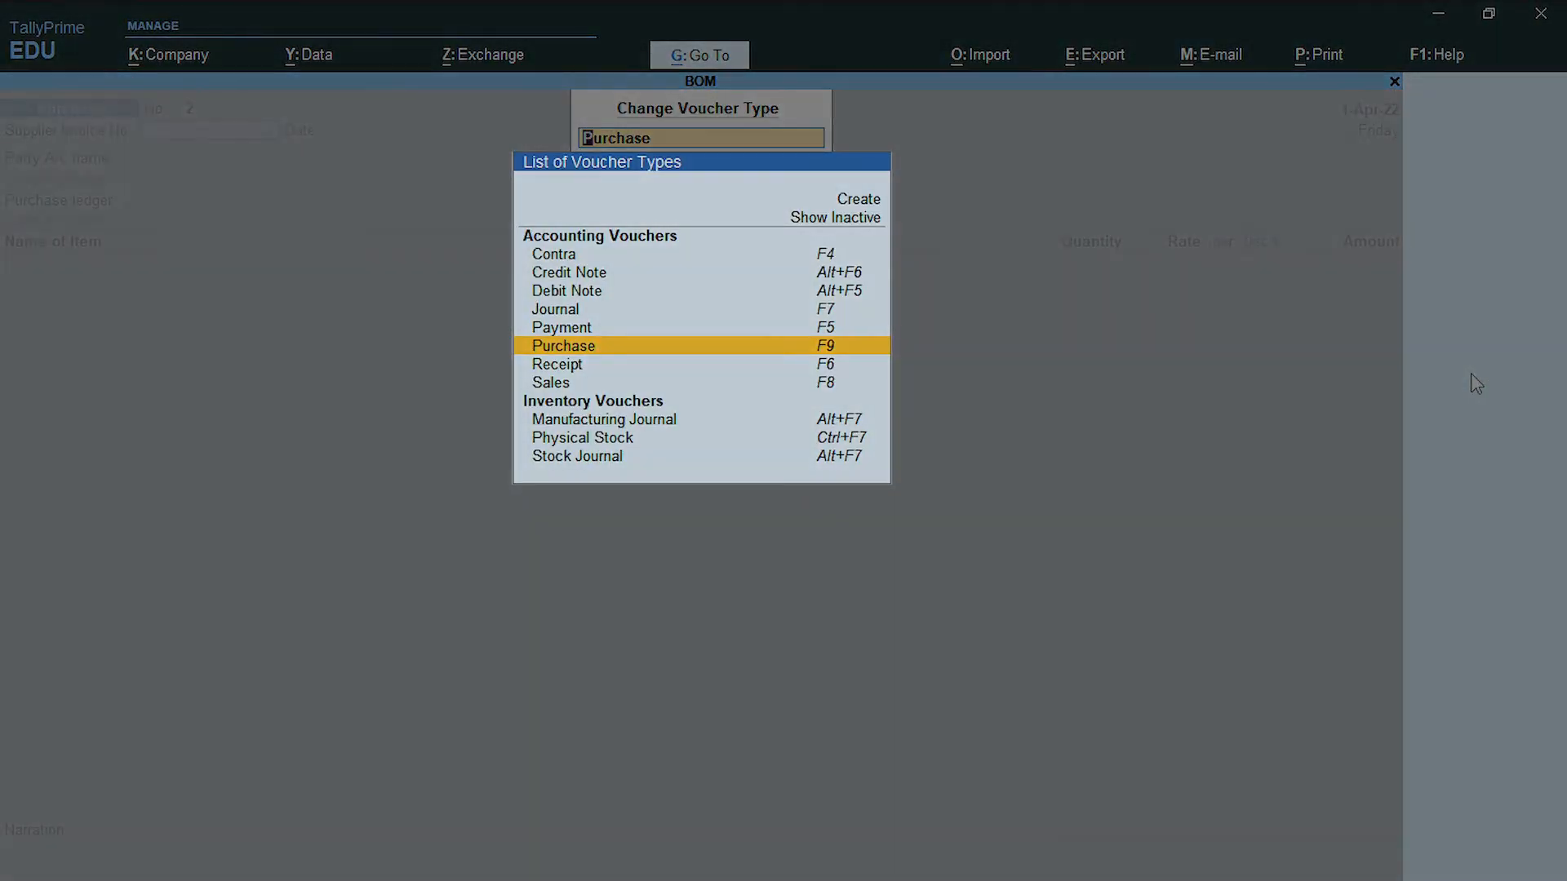
Step: Examine the available accounting and inventory voucher types, including Manufacturing Journal and Stock Journal
key("Up")
key("Up")
key("Up")
key("Up")
key("Up")
key("Down")
key("Down")
key("Down")
key("Down")
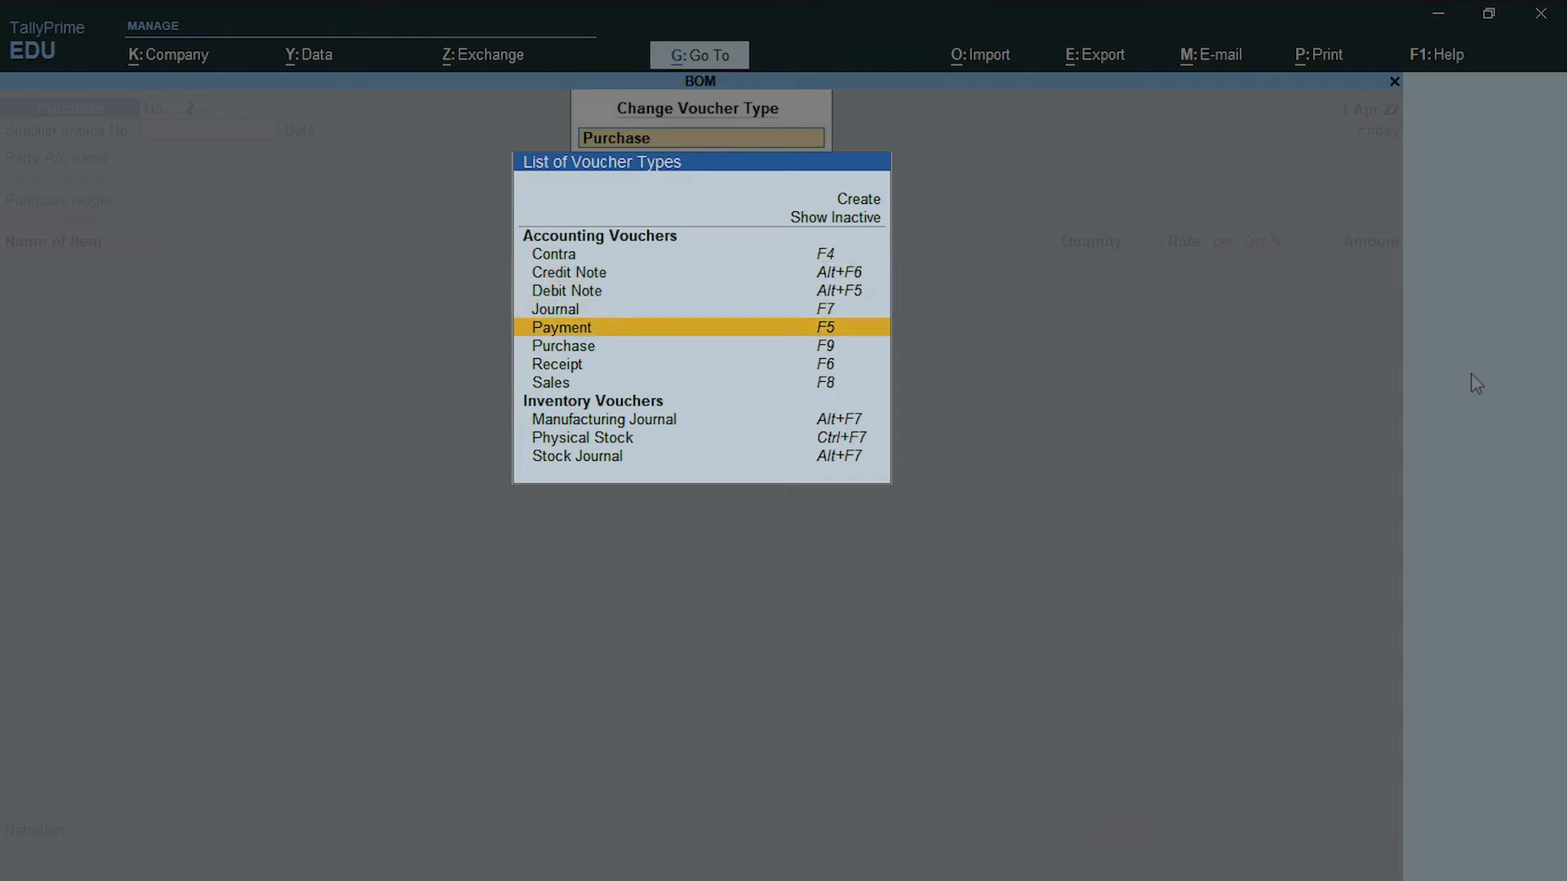
key("Down")
key("Down")
key("Down")
key("Down")
key("Down")
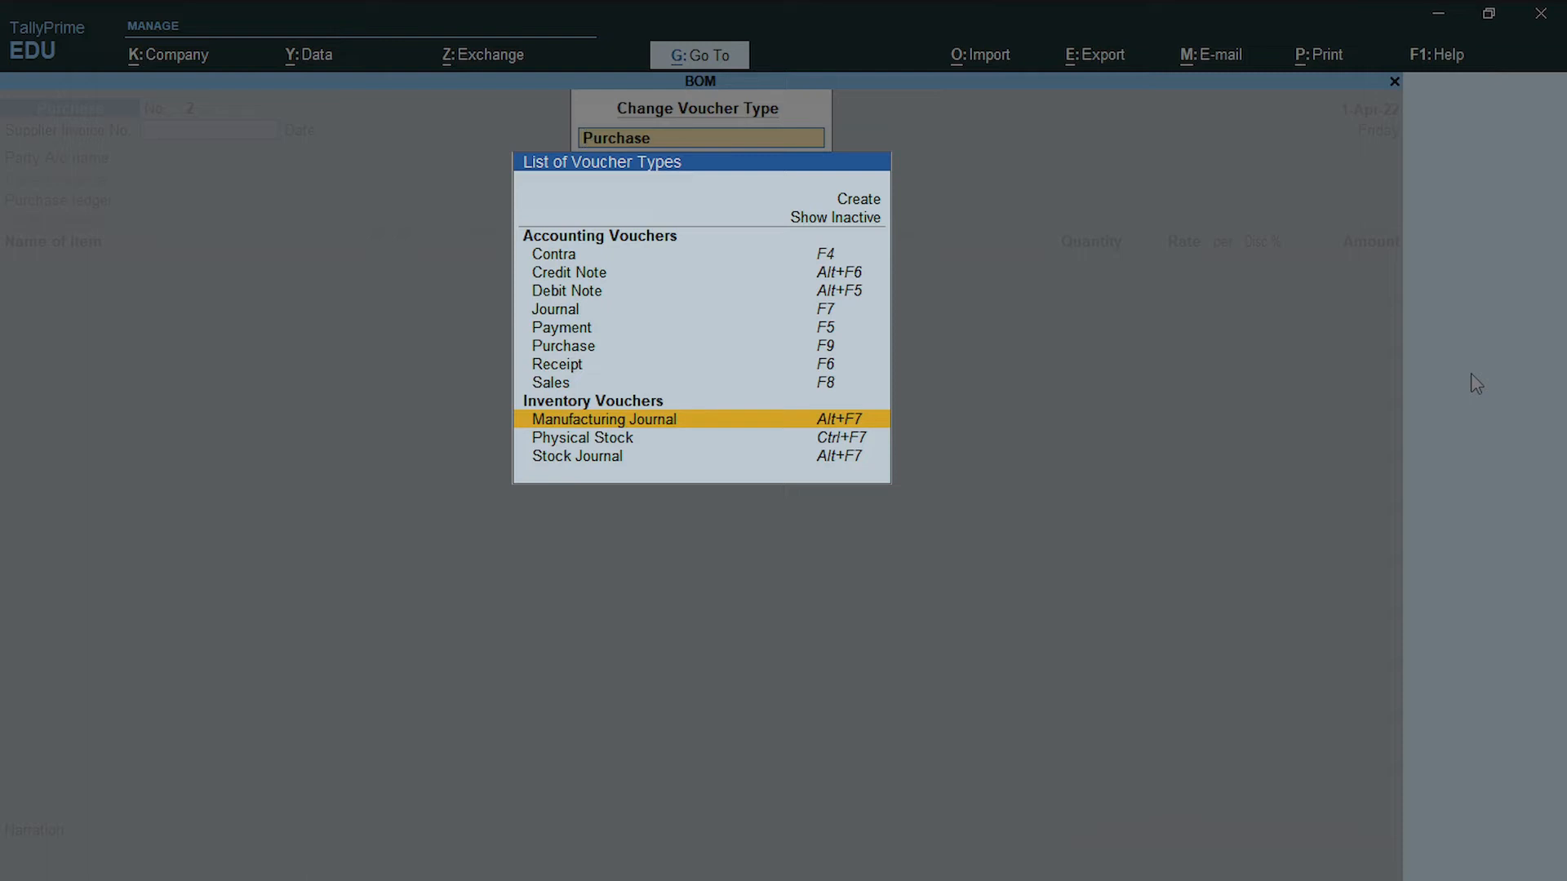
key("Down")
key("Down")
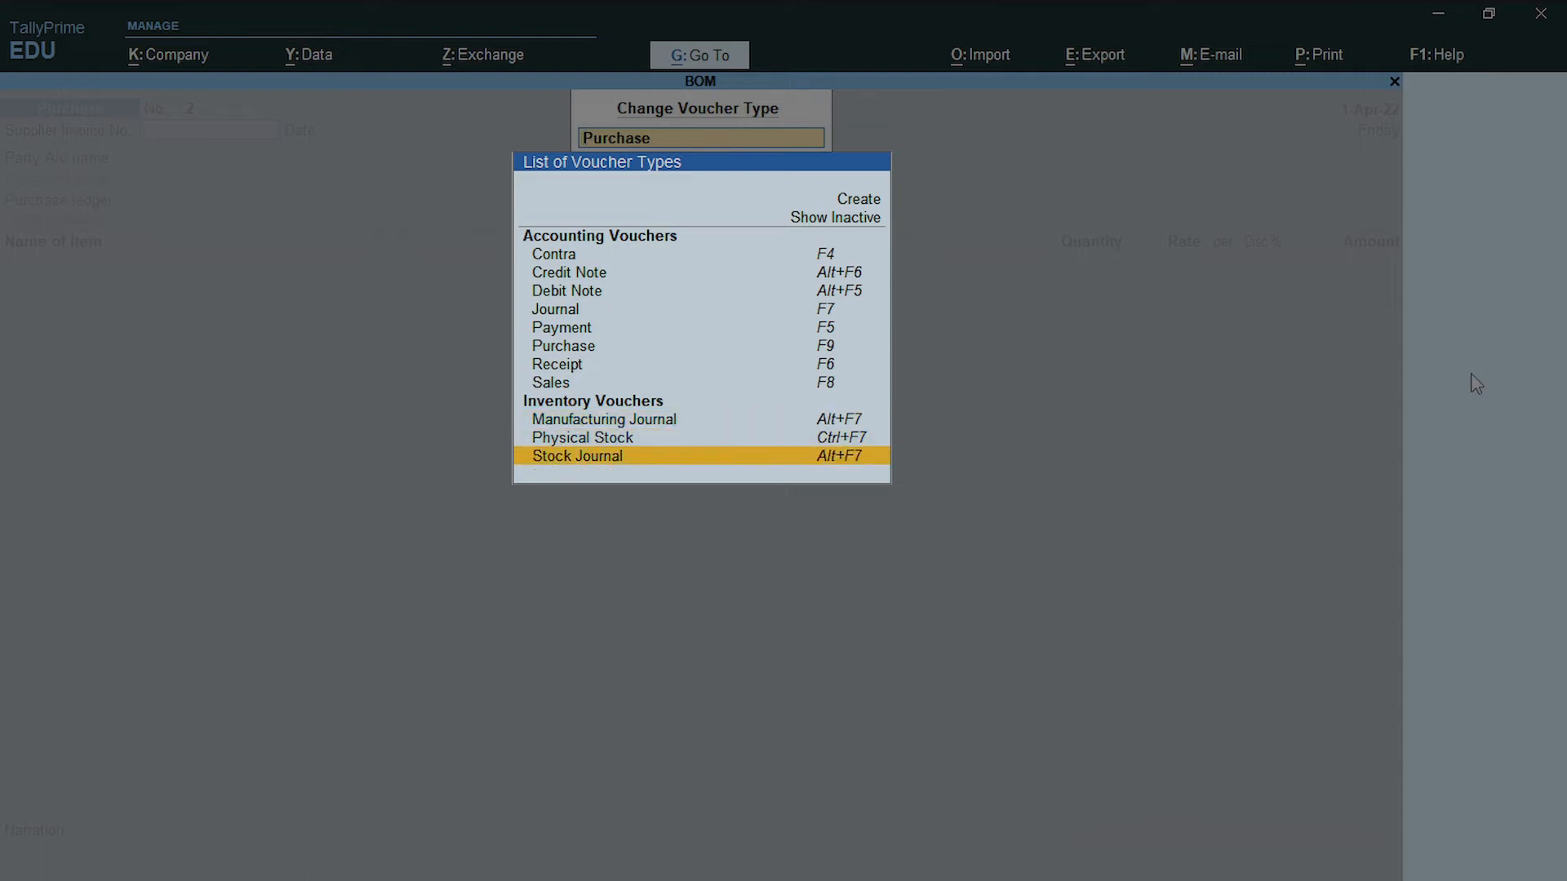
key("Up")
key("Up")
key("Up")
key("Down")
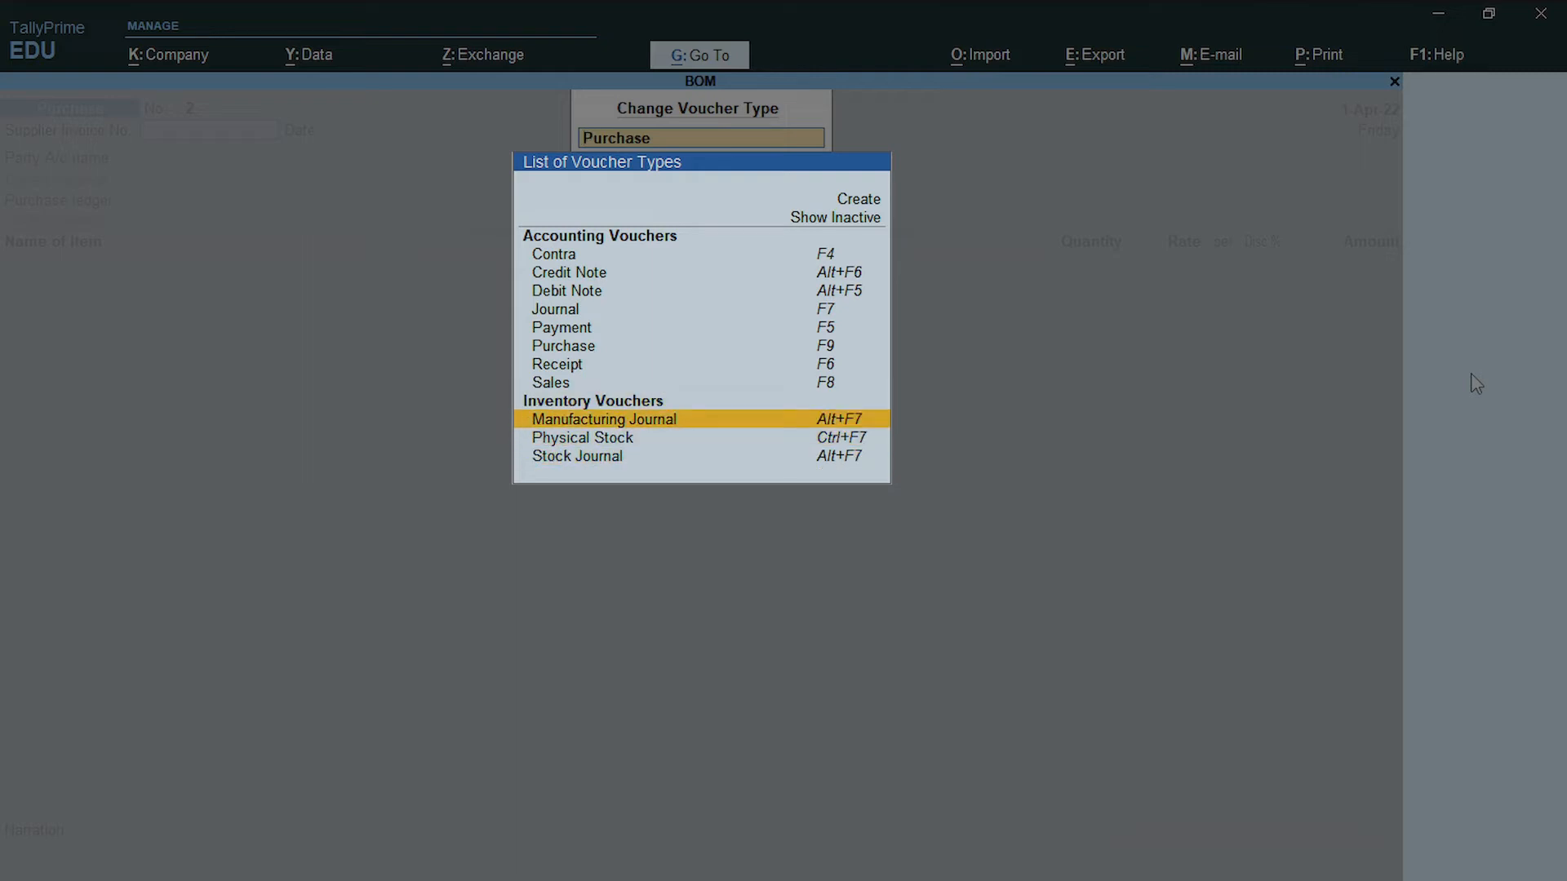
key("Down")
key("Down")
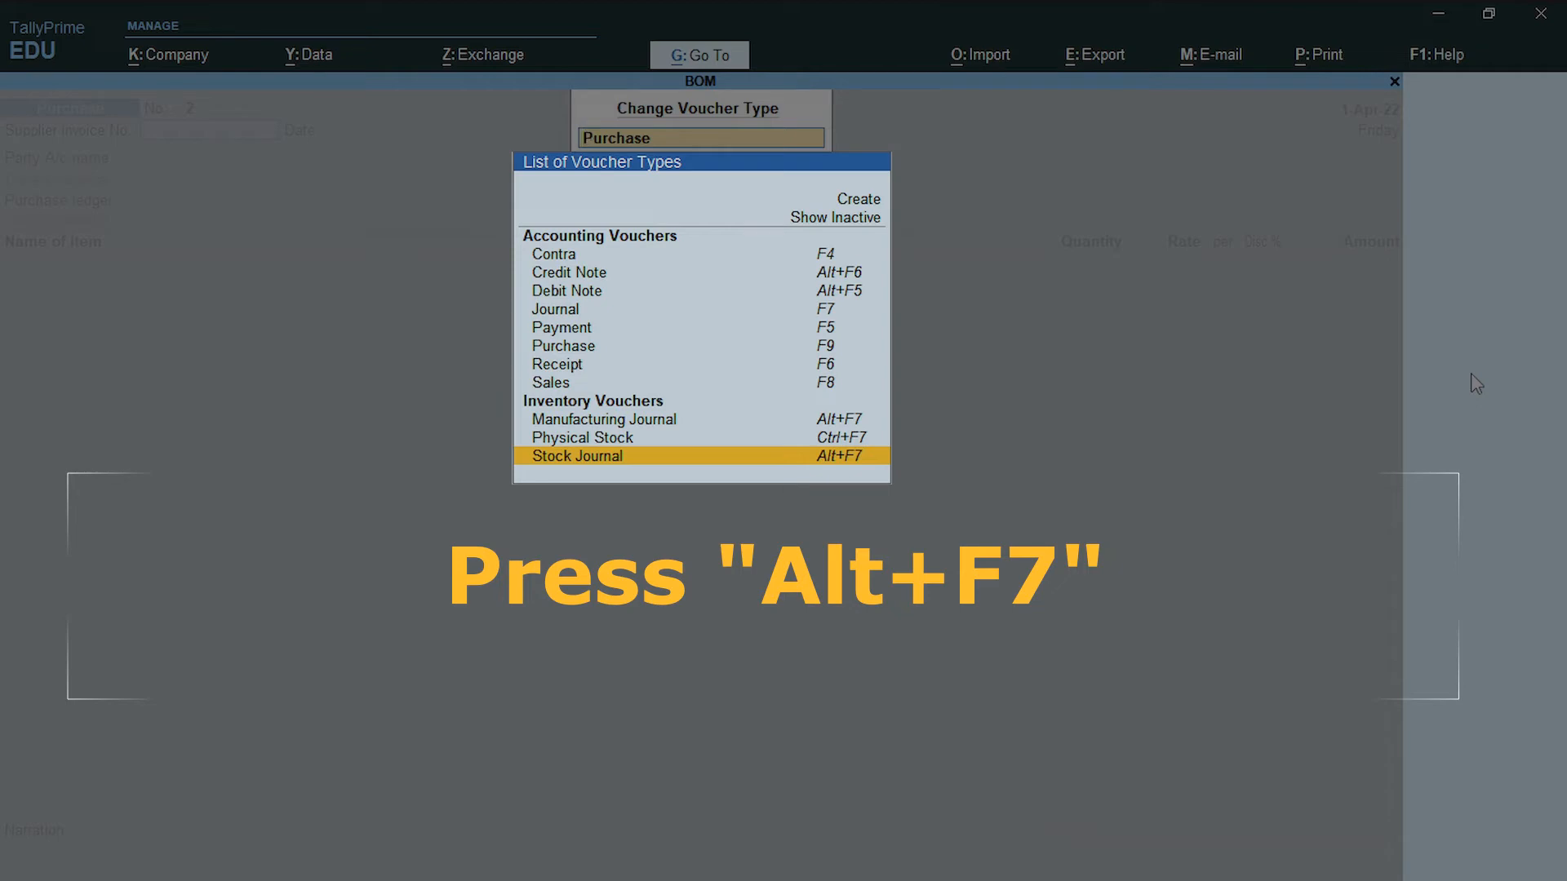
Step: Choose Manufacturing Journal as the voucher type to start a new manufacturing voucher
key("Up")
key("Up")
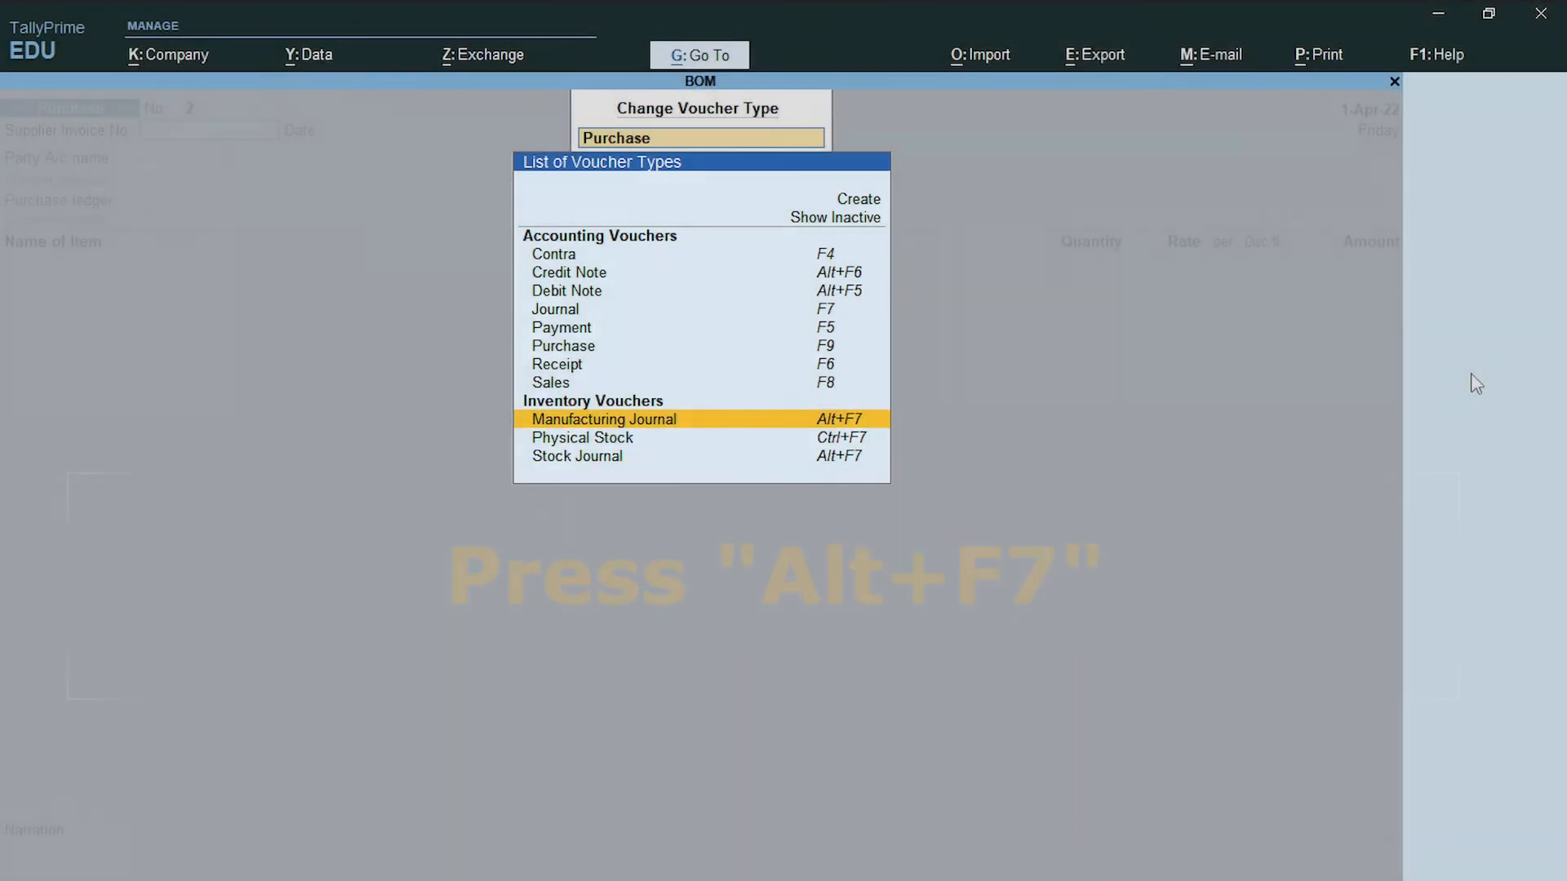
key("alt+F7")
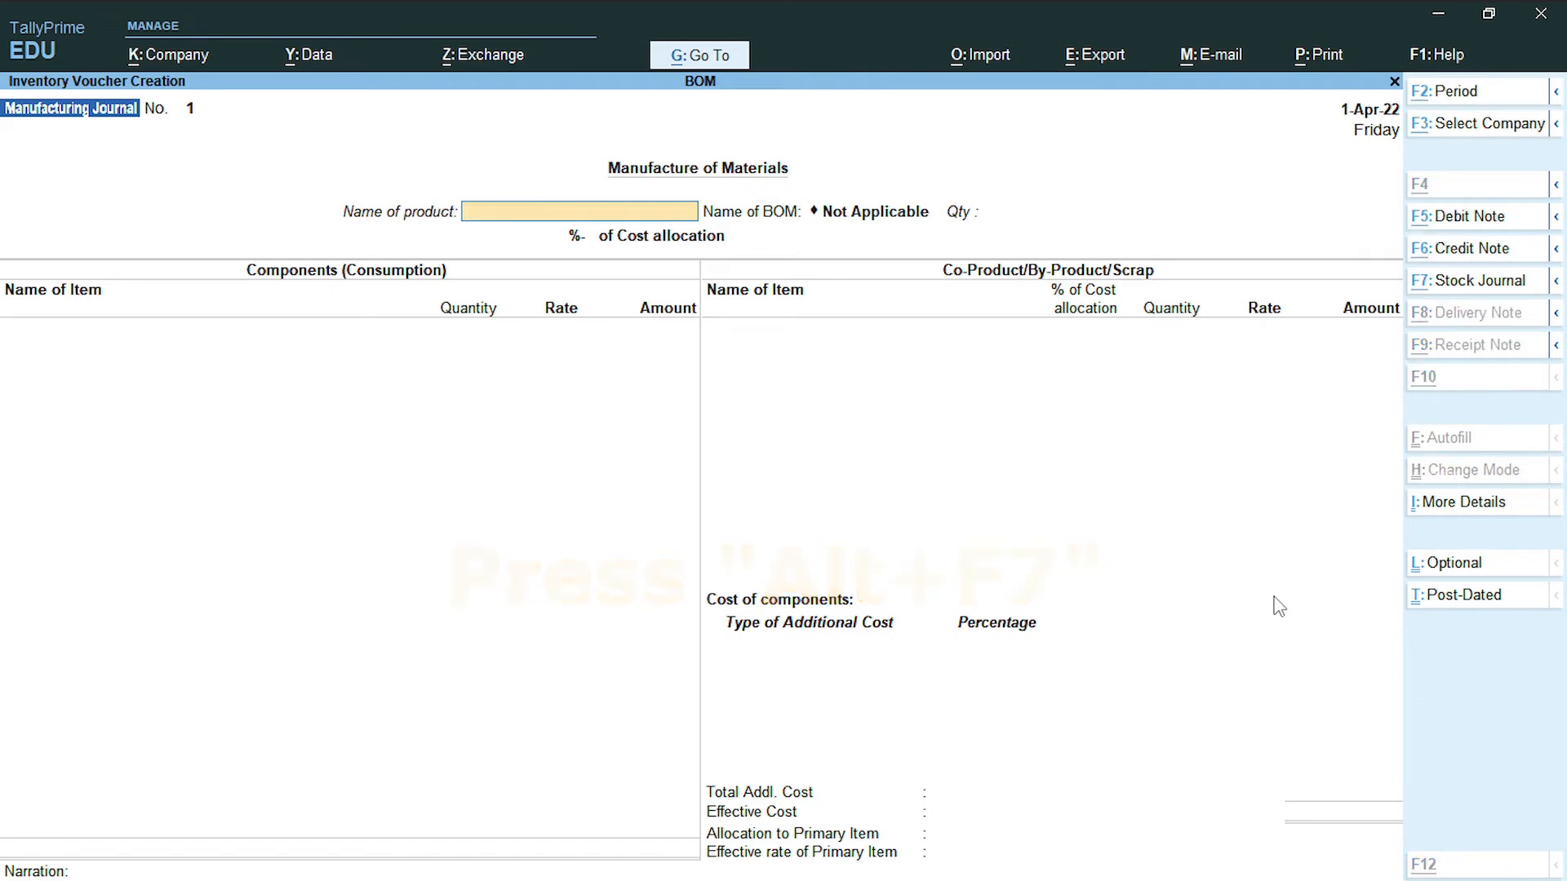
Step: Change the voucher type from Manufacturing Journal to Stock Journal
key("alt+F7")
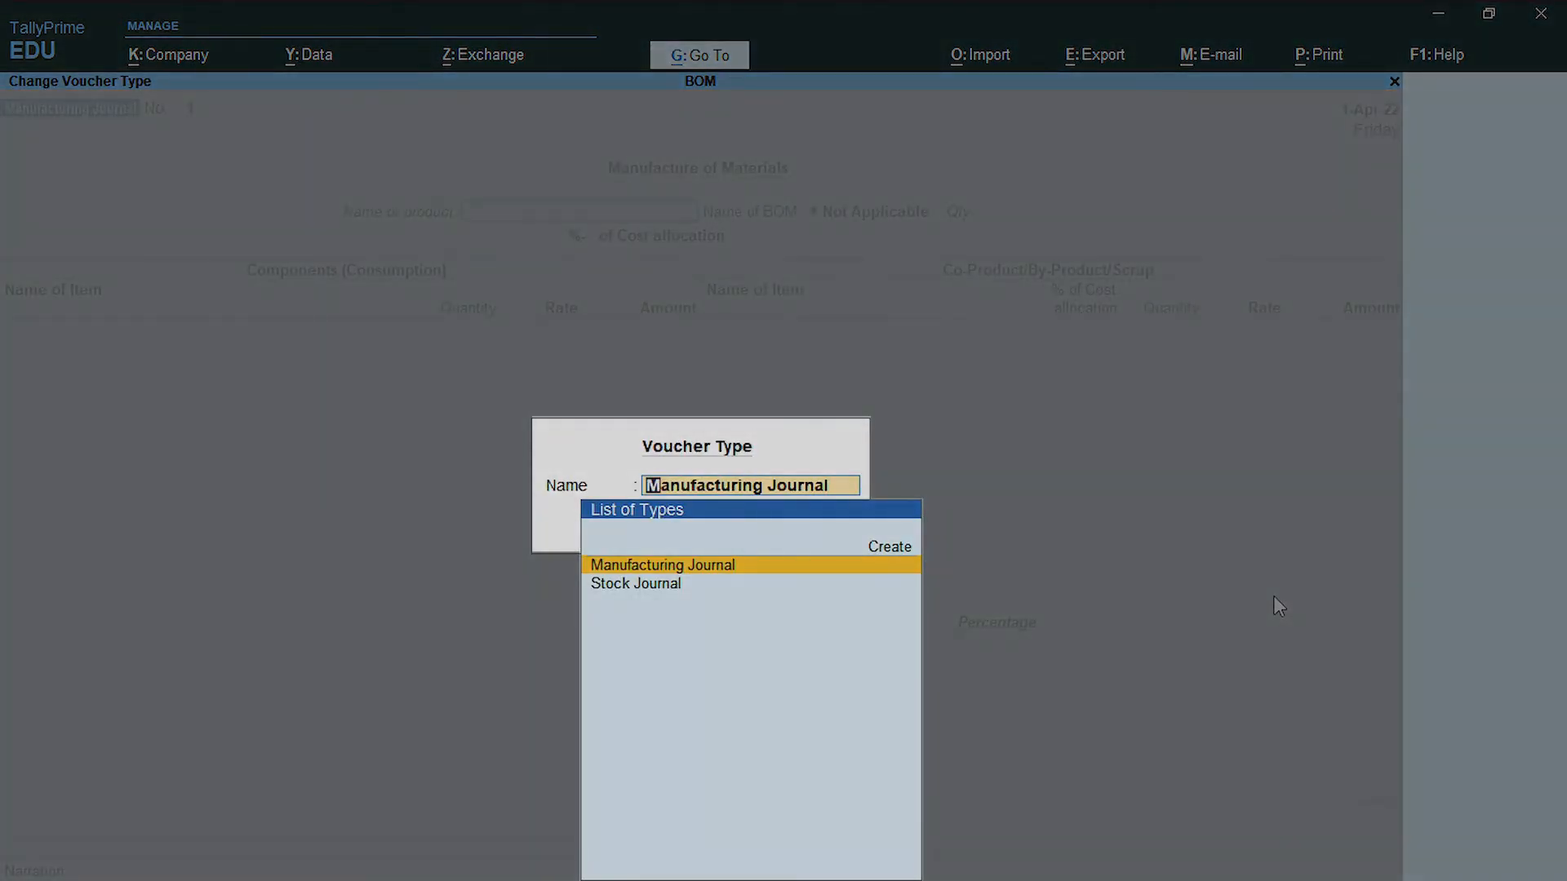
key("Down")
key("Up")
key("Down")
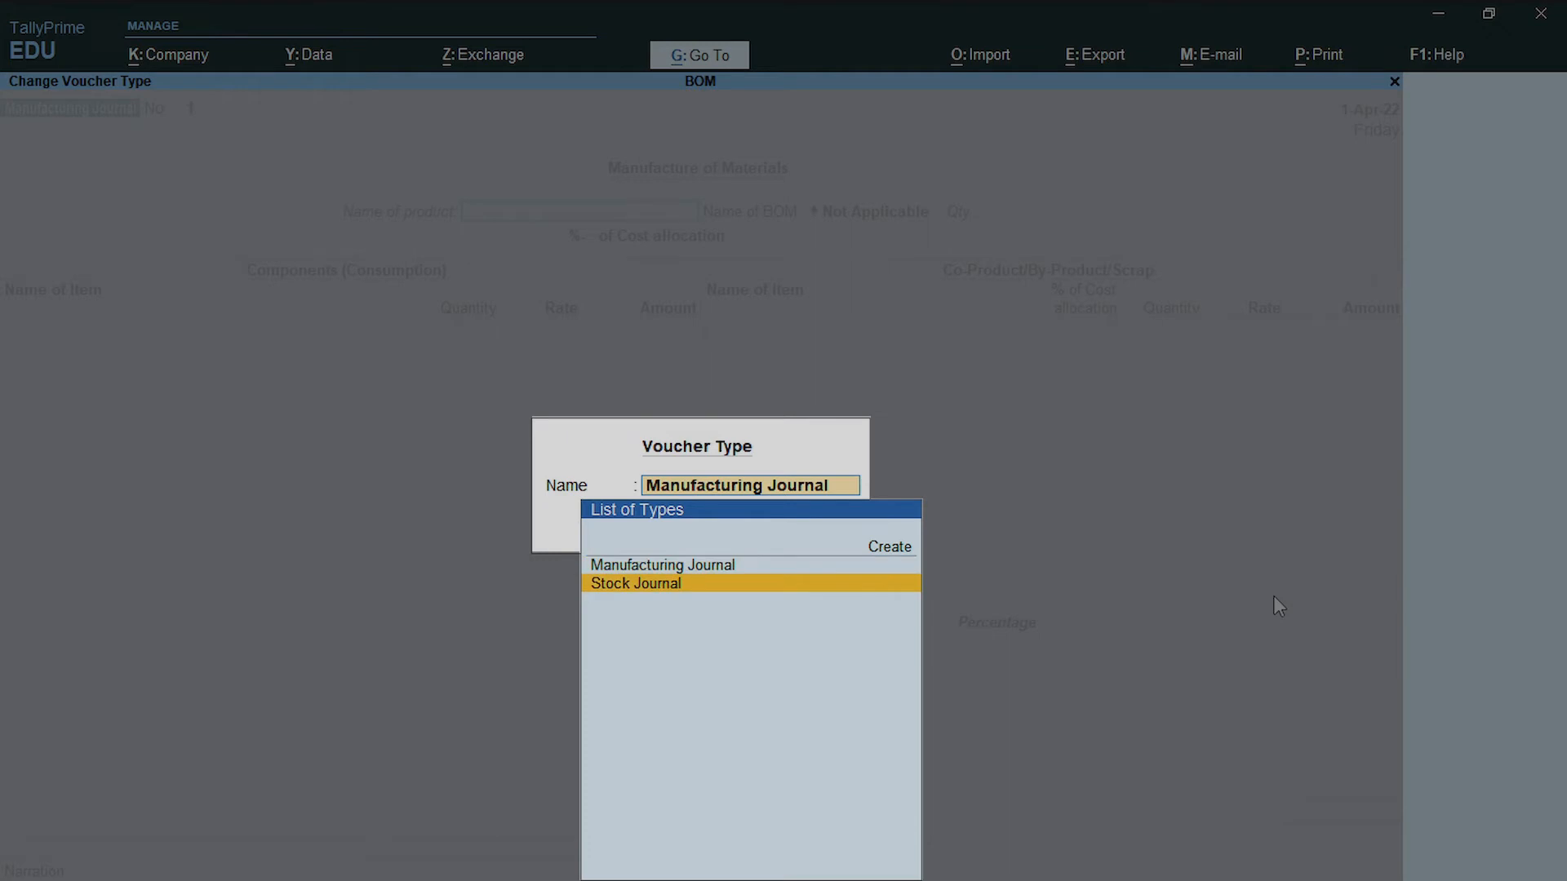
key("Up")
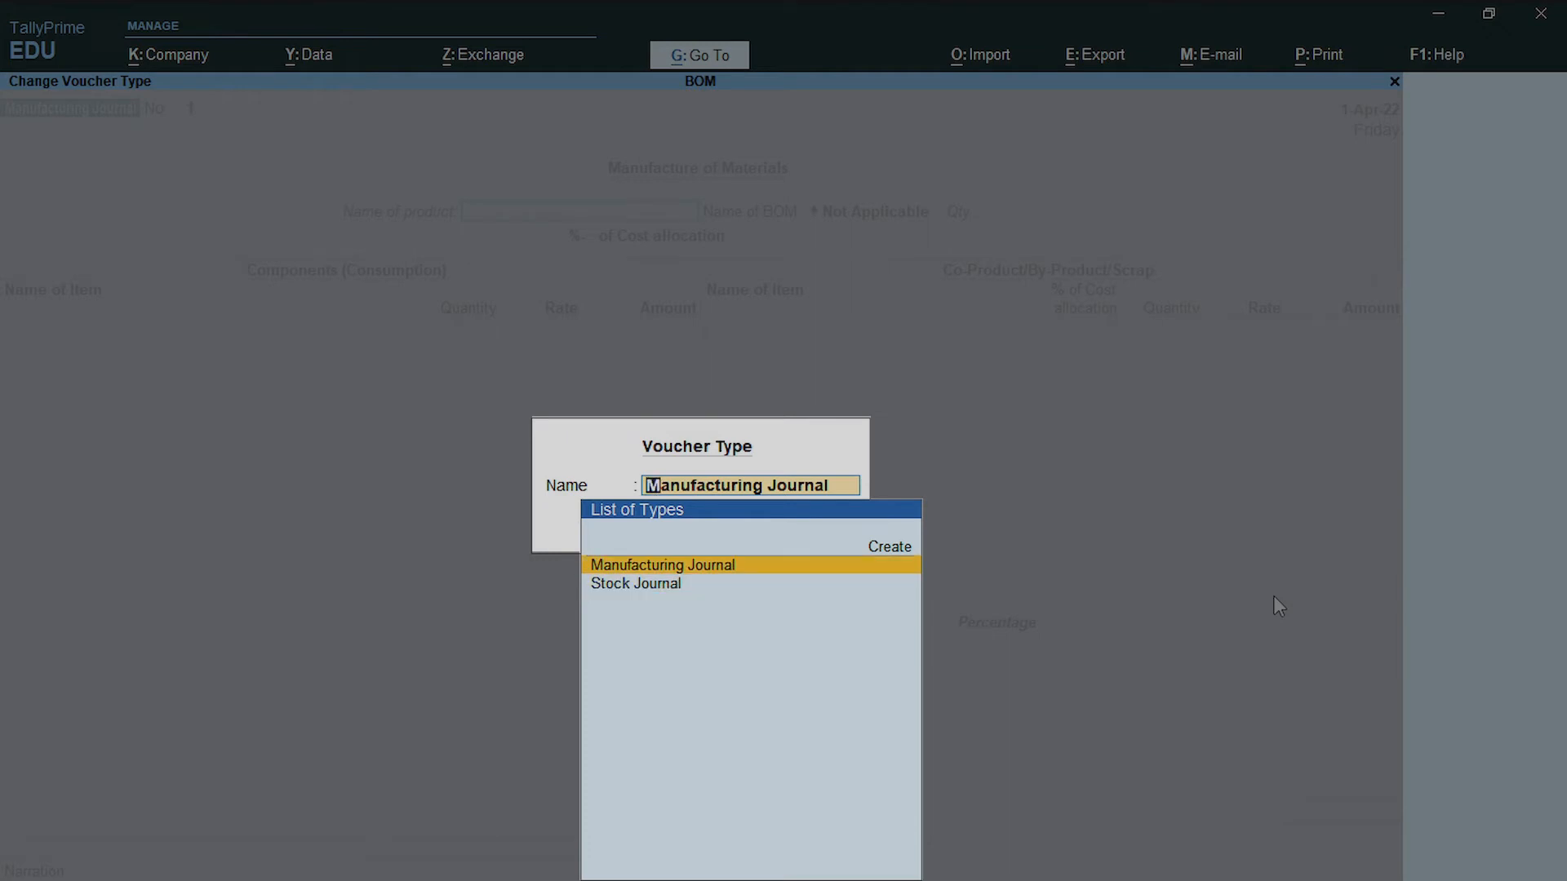
key("Down")
key("Up")
key("Down")
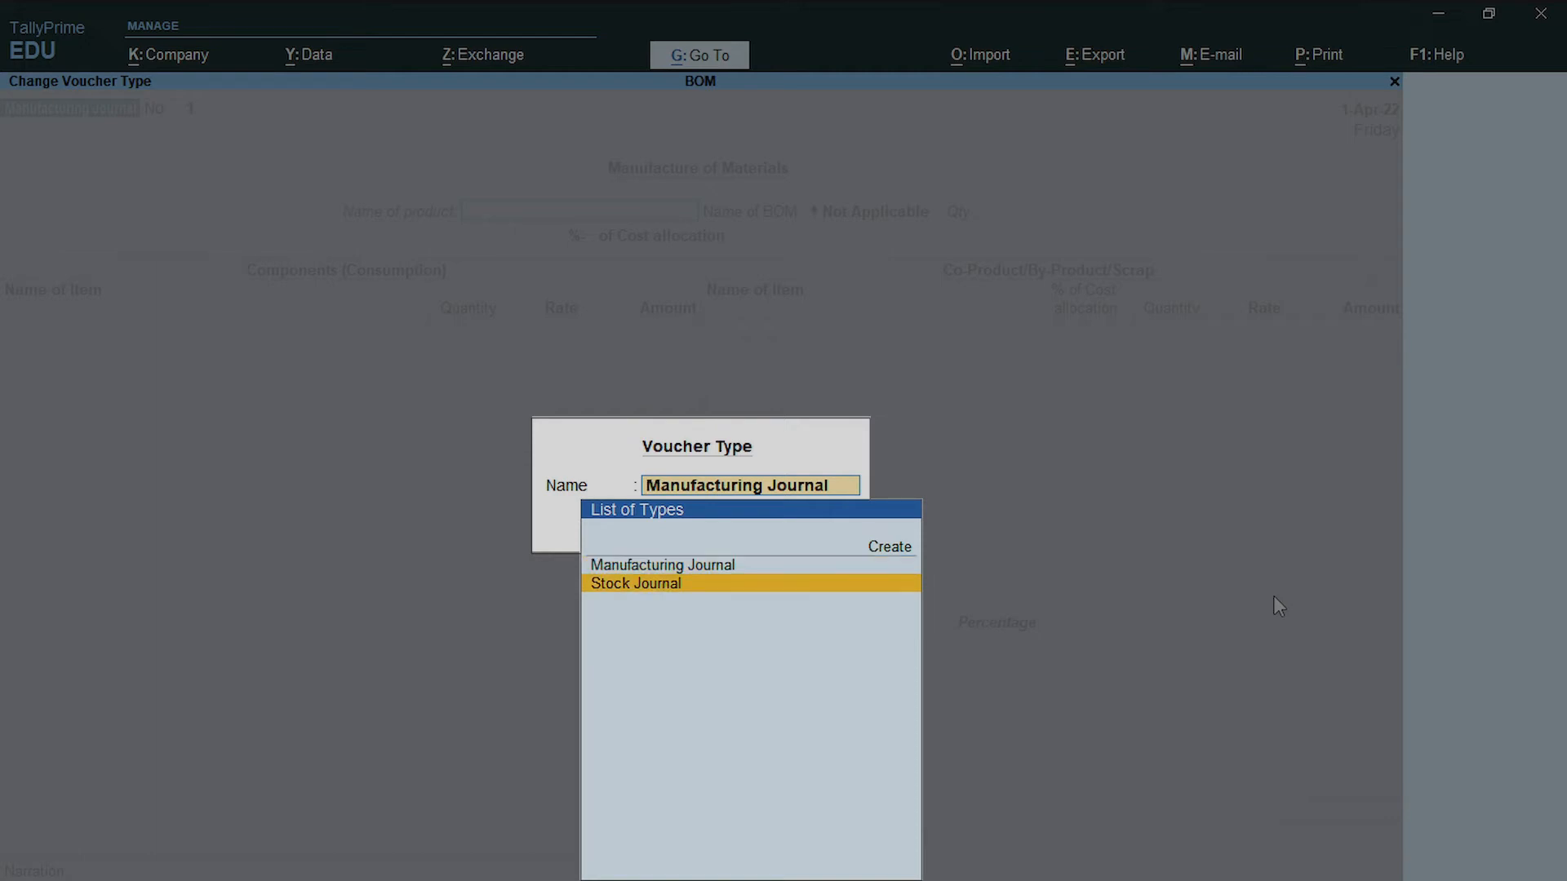
key("Up")
key("Down")
key("Return")
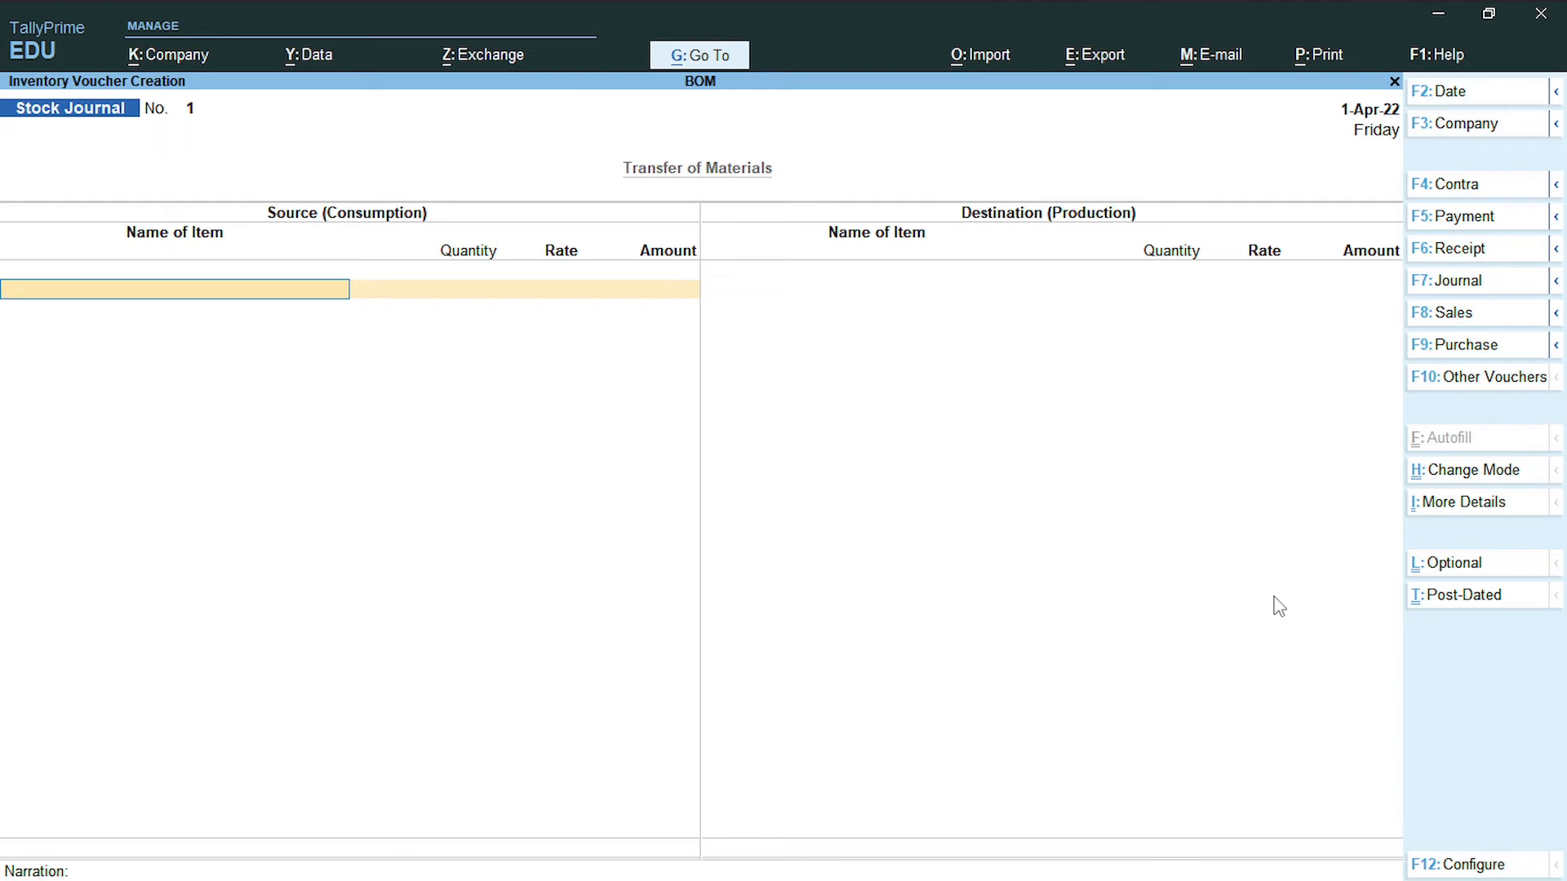
Step: Switch the Stock Journal voucher back to the Manufacturing Journal type
key("alt")
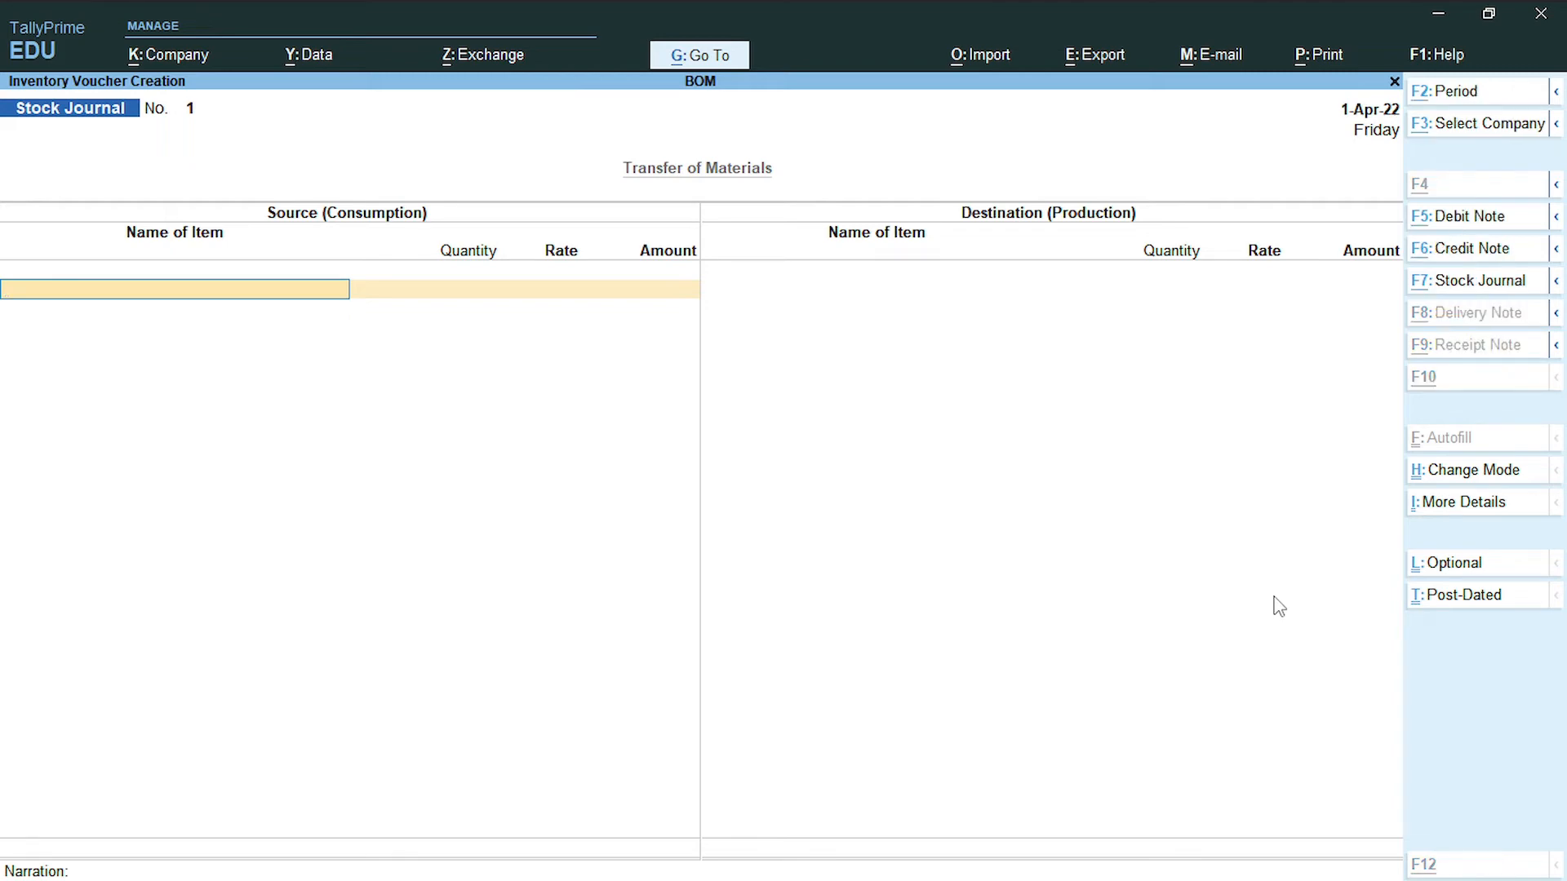
key("alt+F7")
key("Up")
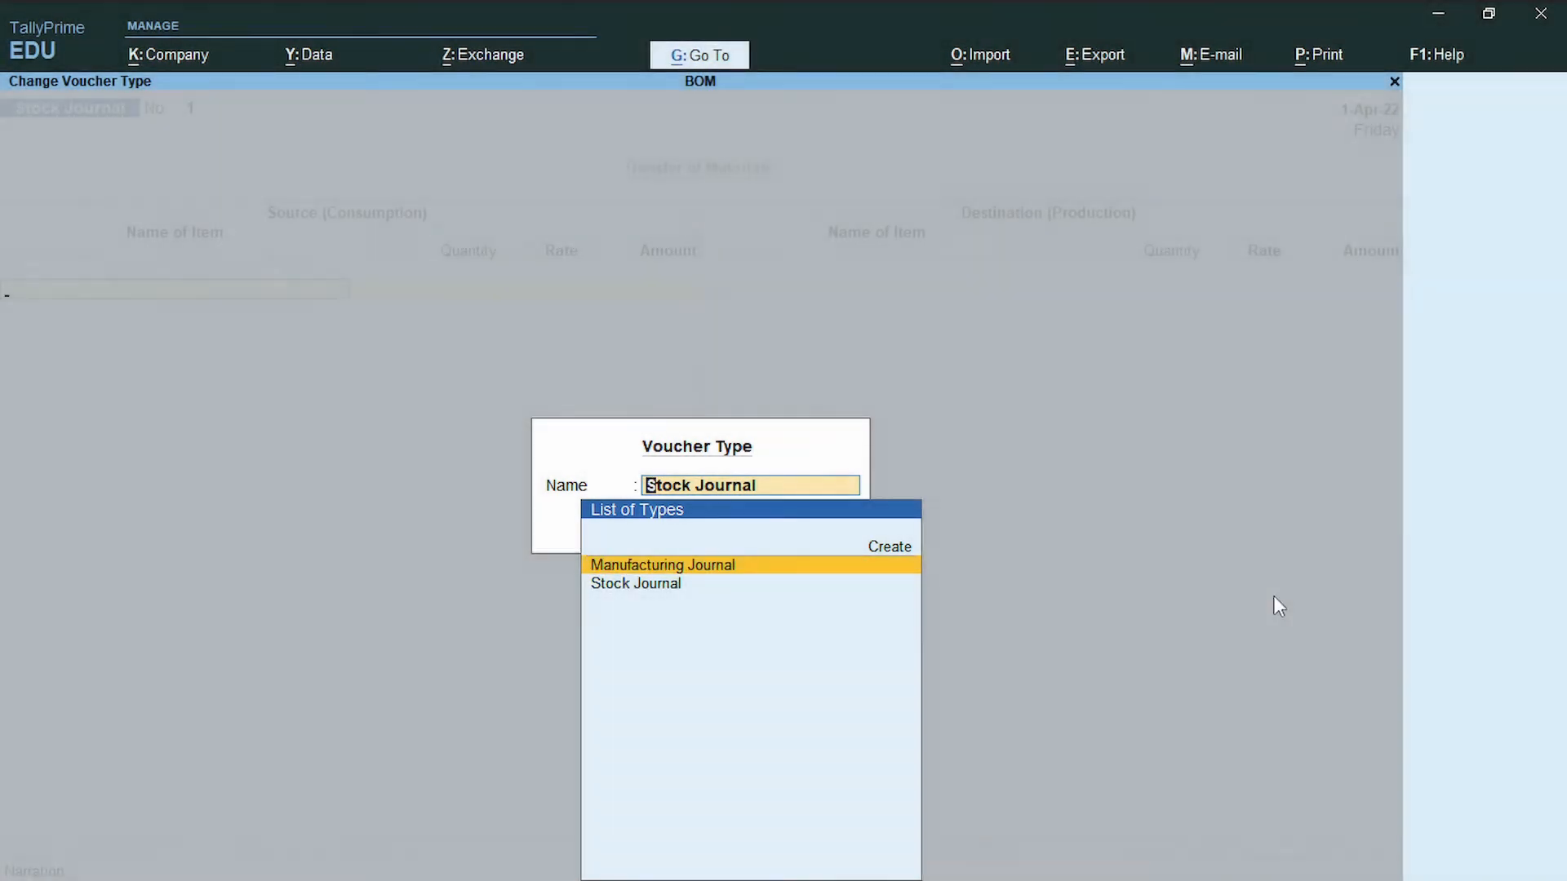
key("Return")
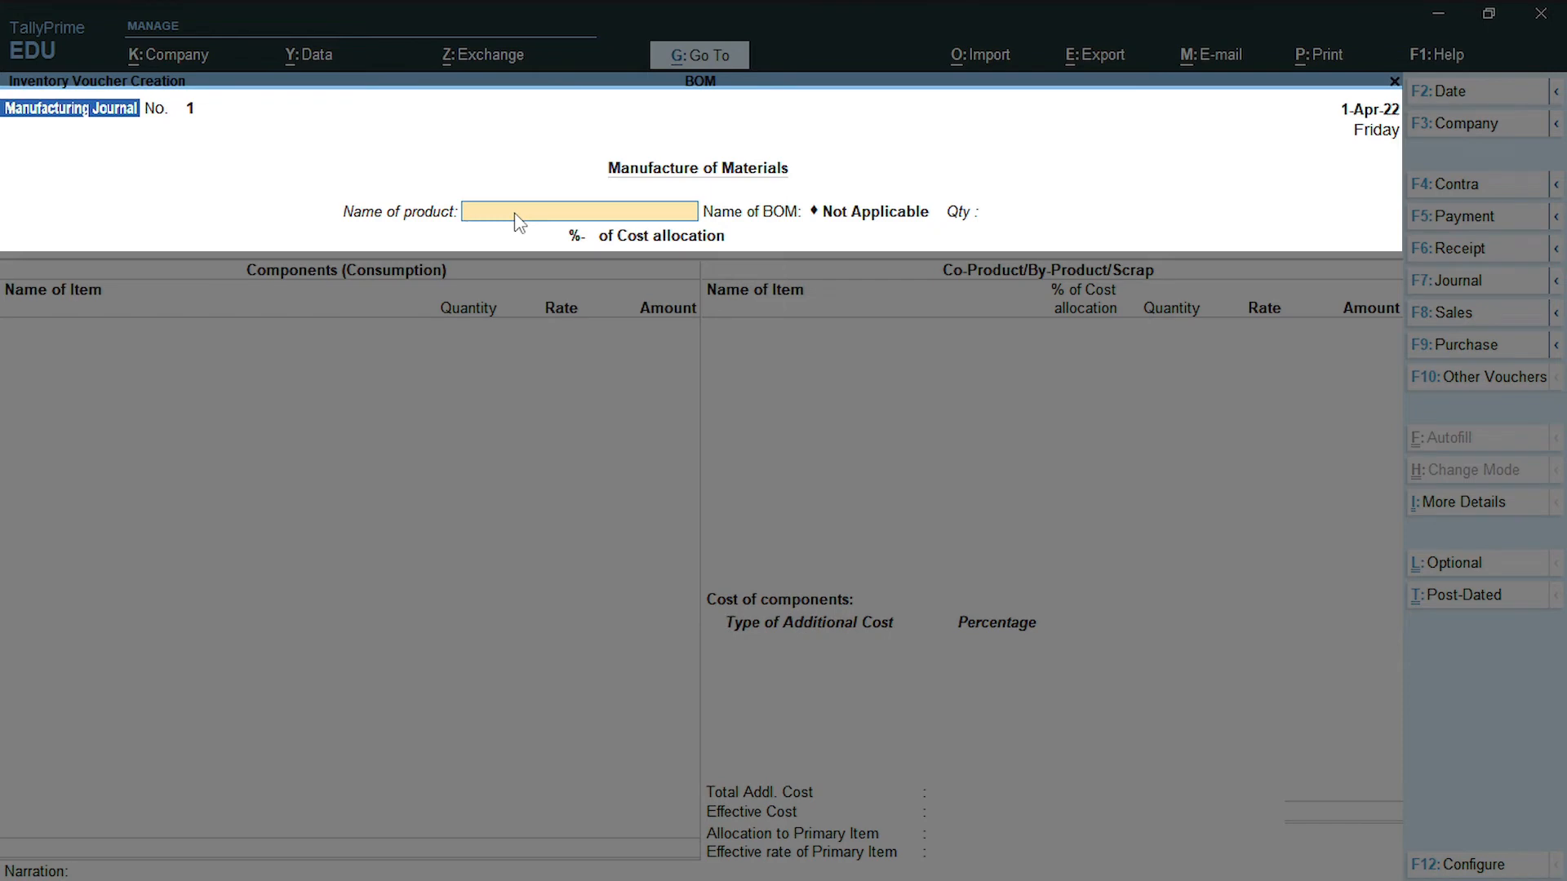
Step: Examine the stock items available as the product to manufacture
type("C")
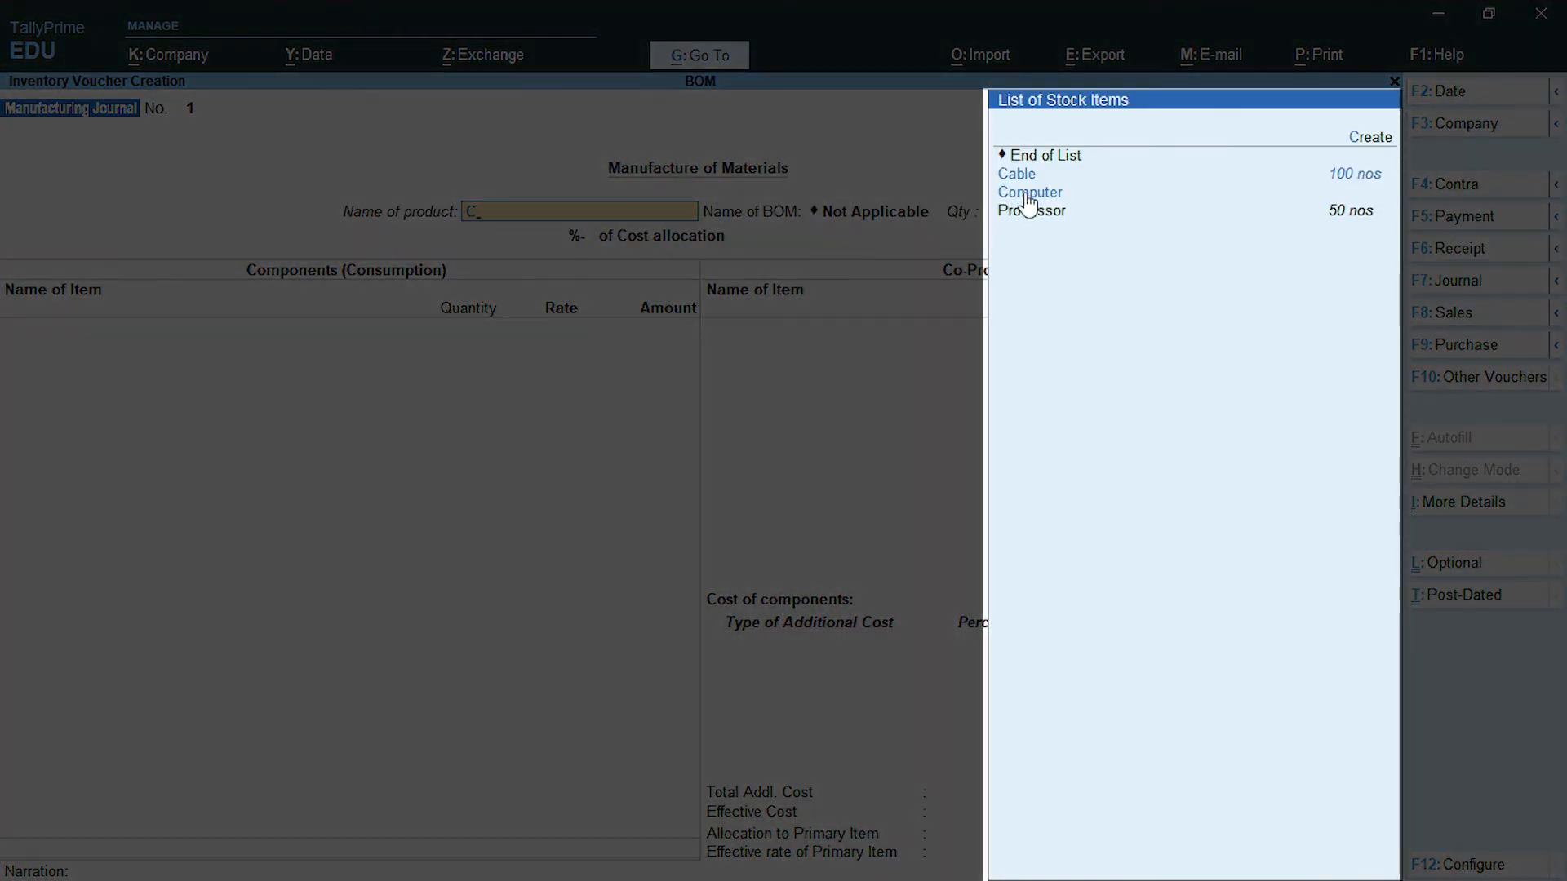
key("BackSpace")
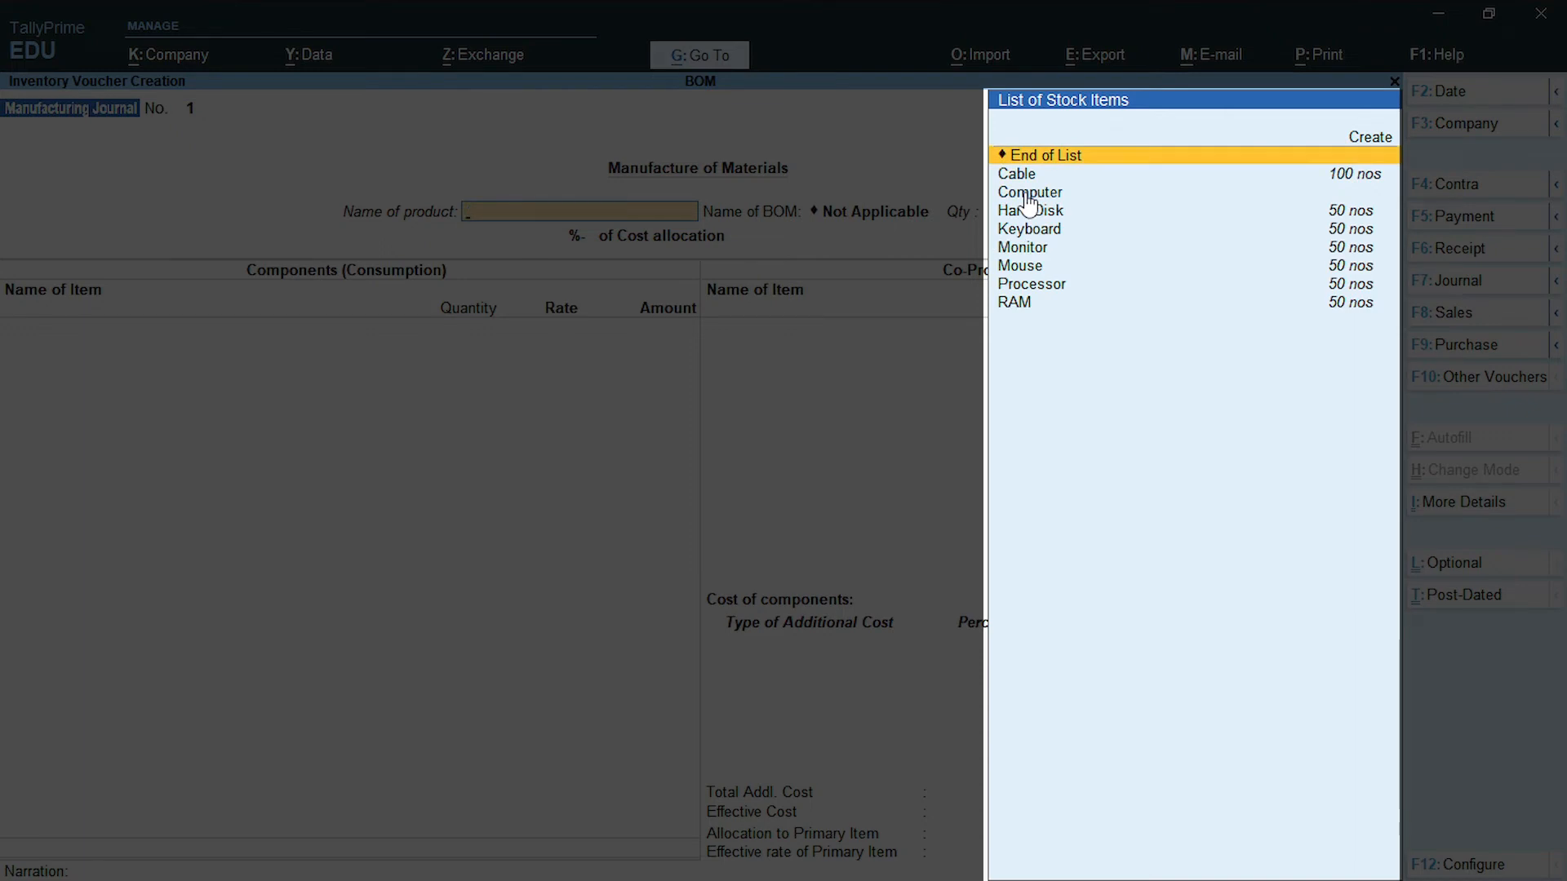
key("Down")
key("Down")
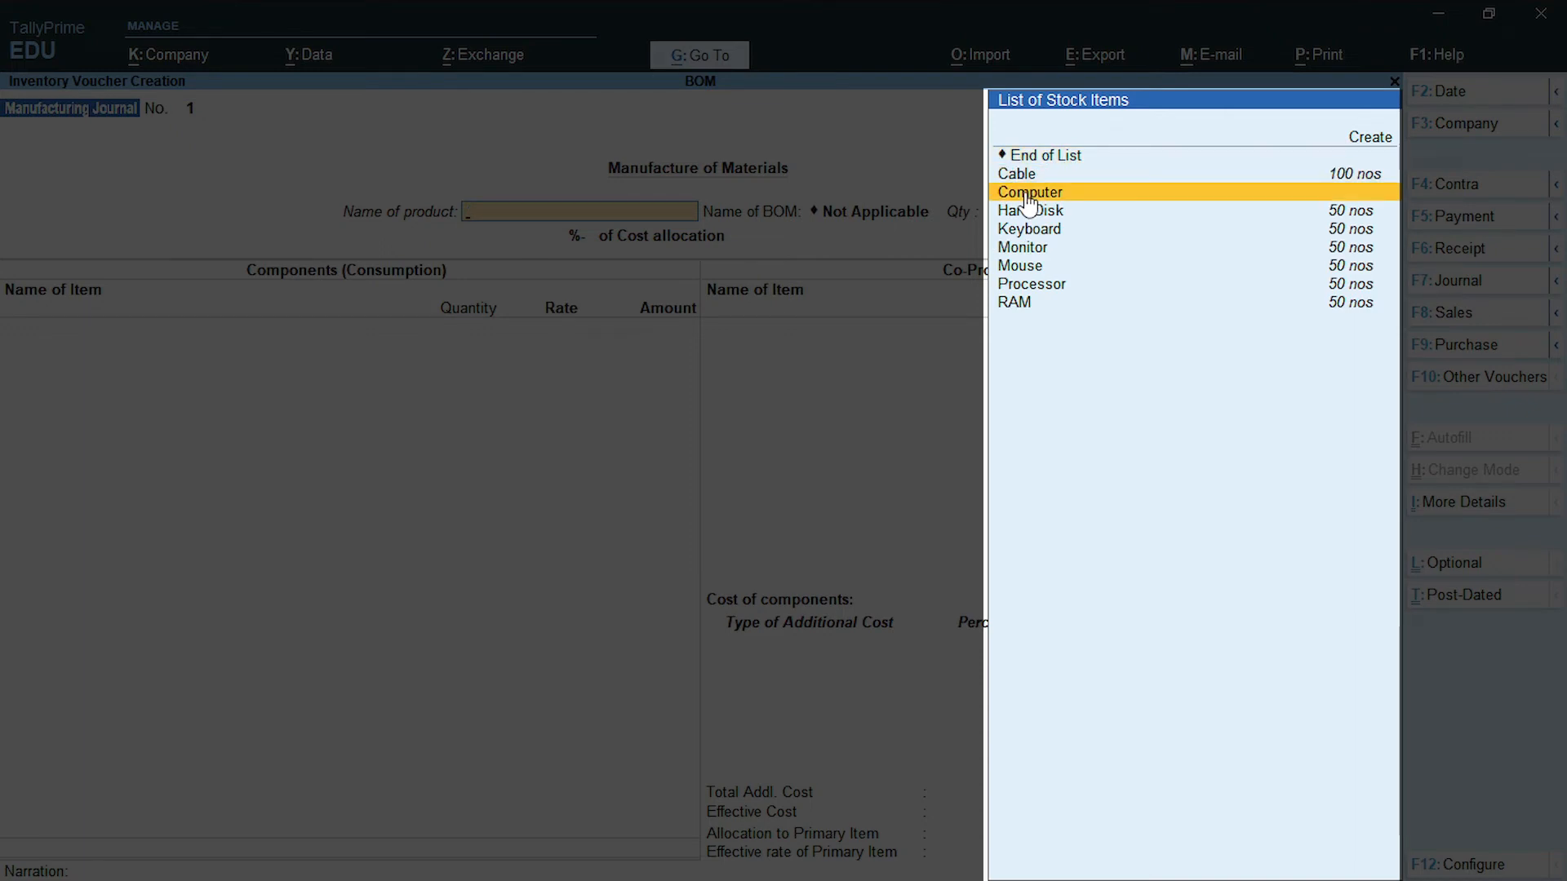
key("Up")
key("Up")
key("Down")
key("Down")
key("Down")
key("Down")
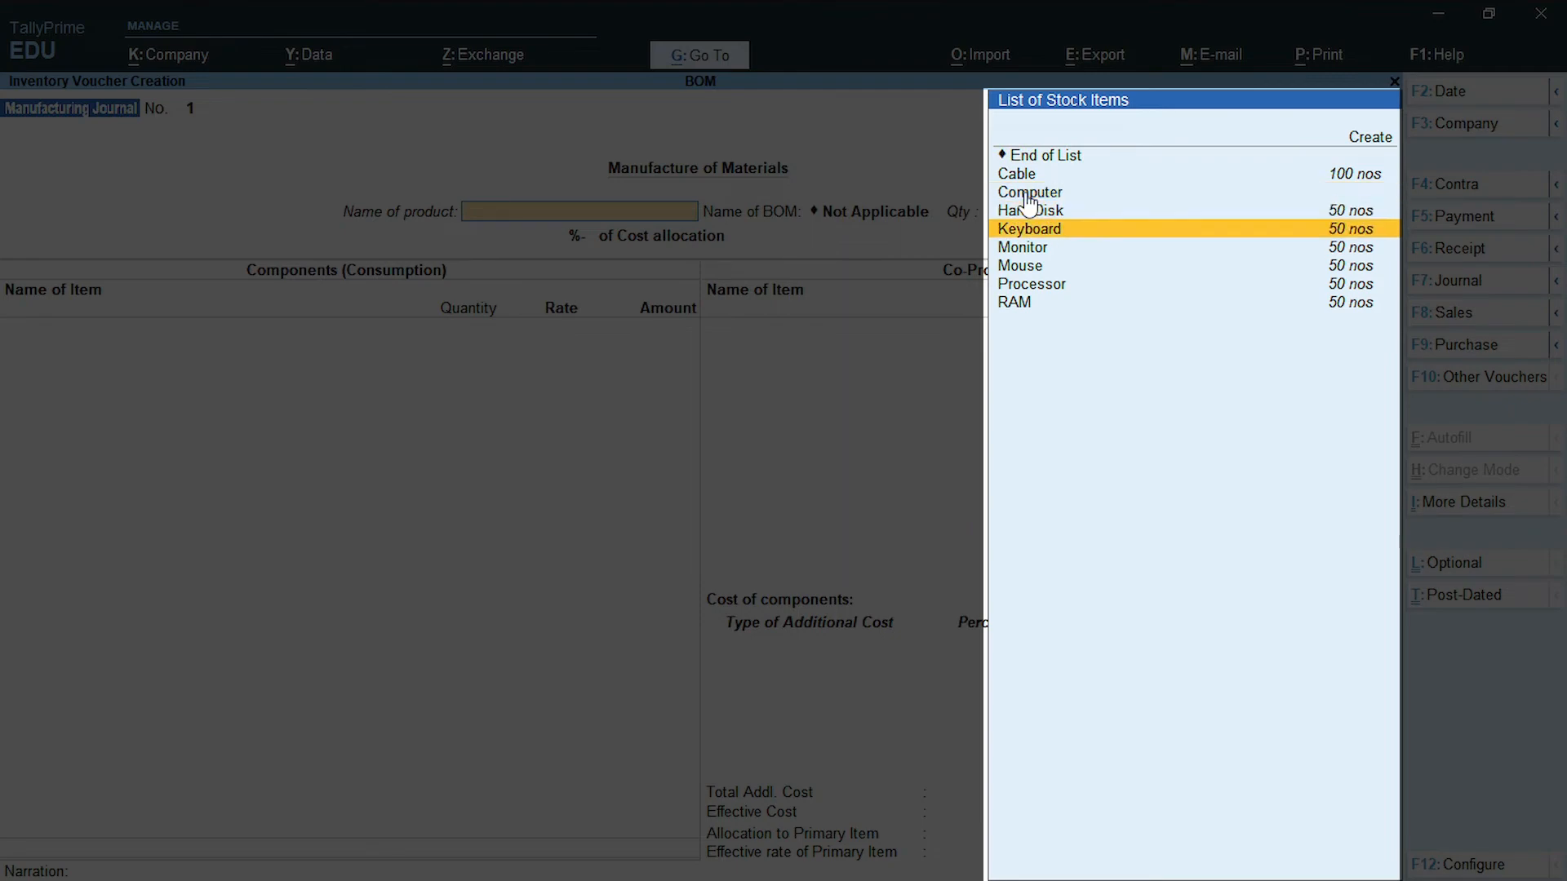
key("Down")
key("Down")
key("Down")
key("Down")
key("Up")
key("Up")
key("Up")
key("Up")
key("Up")
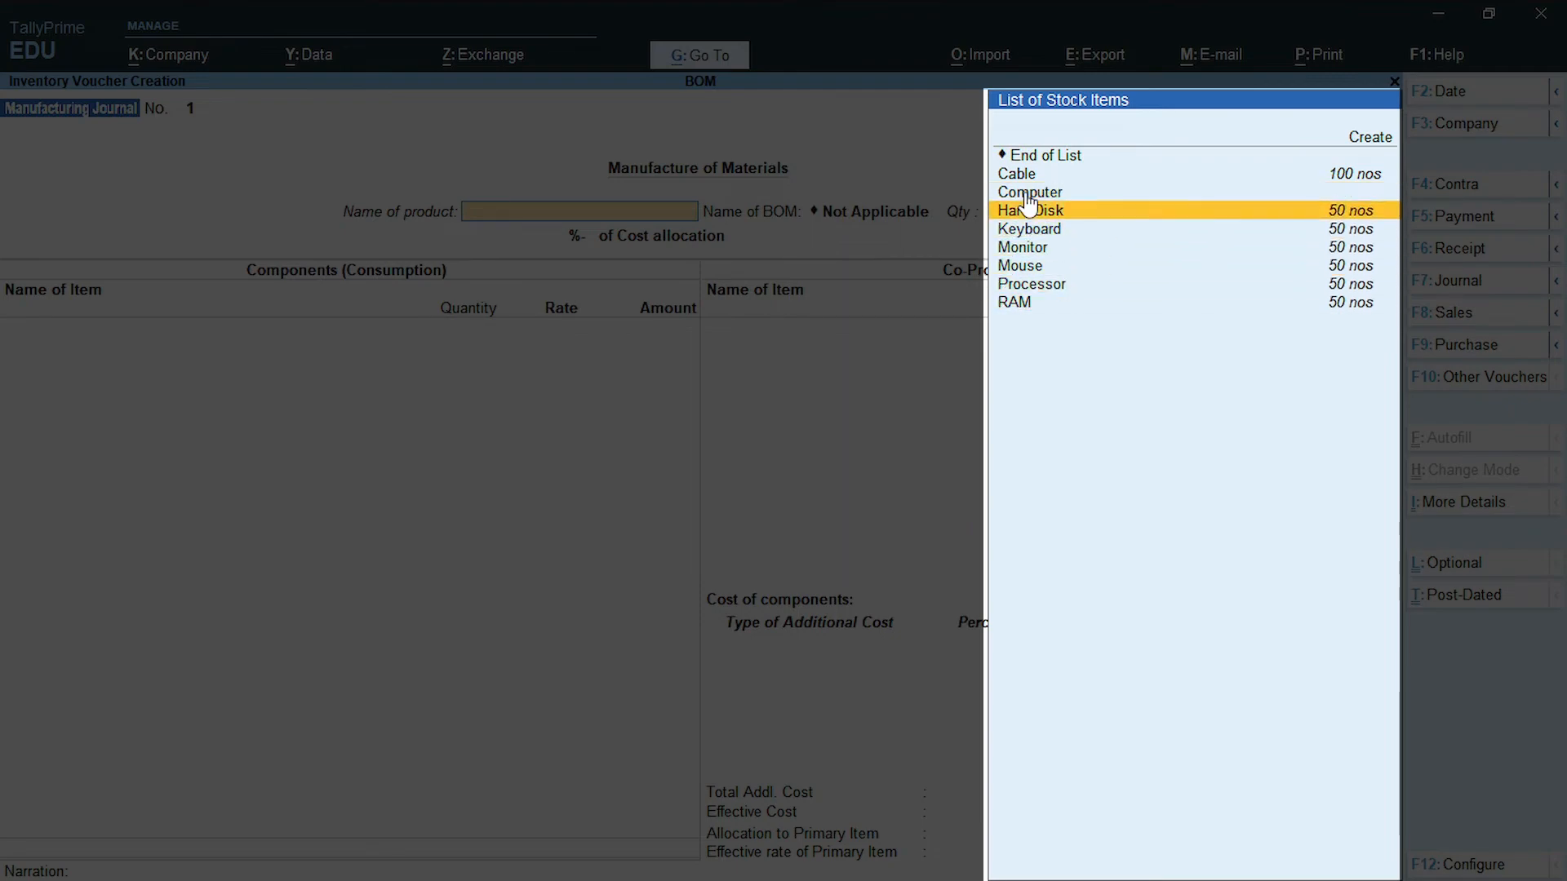
Step: Choose Computer as the product to manufacture, using the Computer BOM, and set its quantity to 10 nos
key("Up")
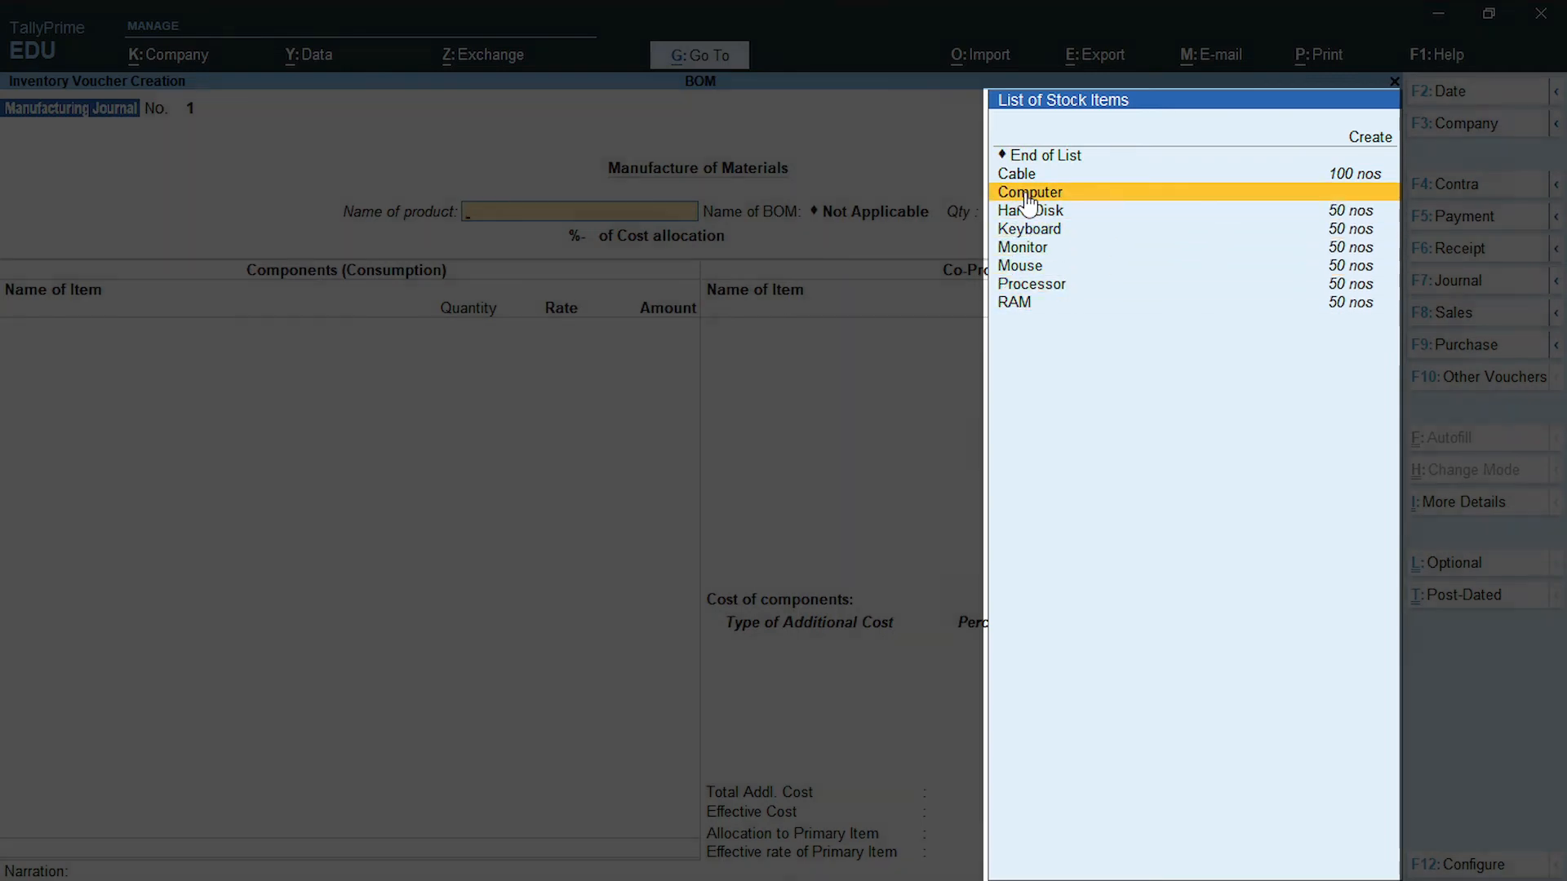
key("Return")
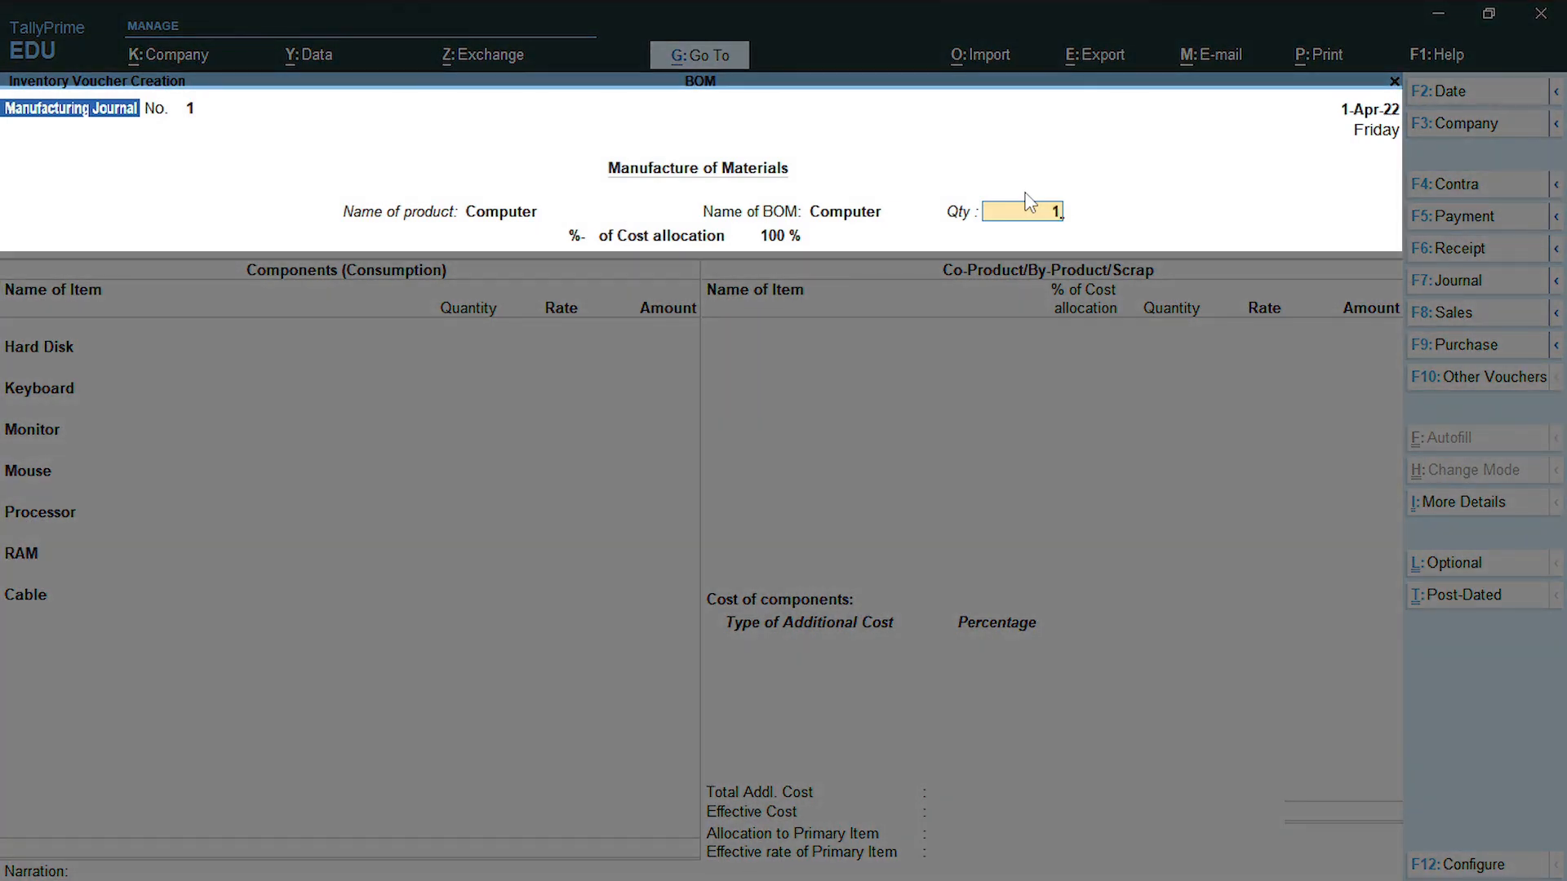
type("10")
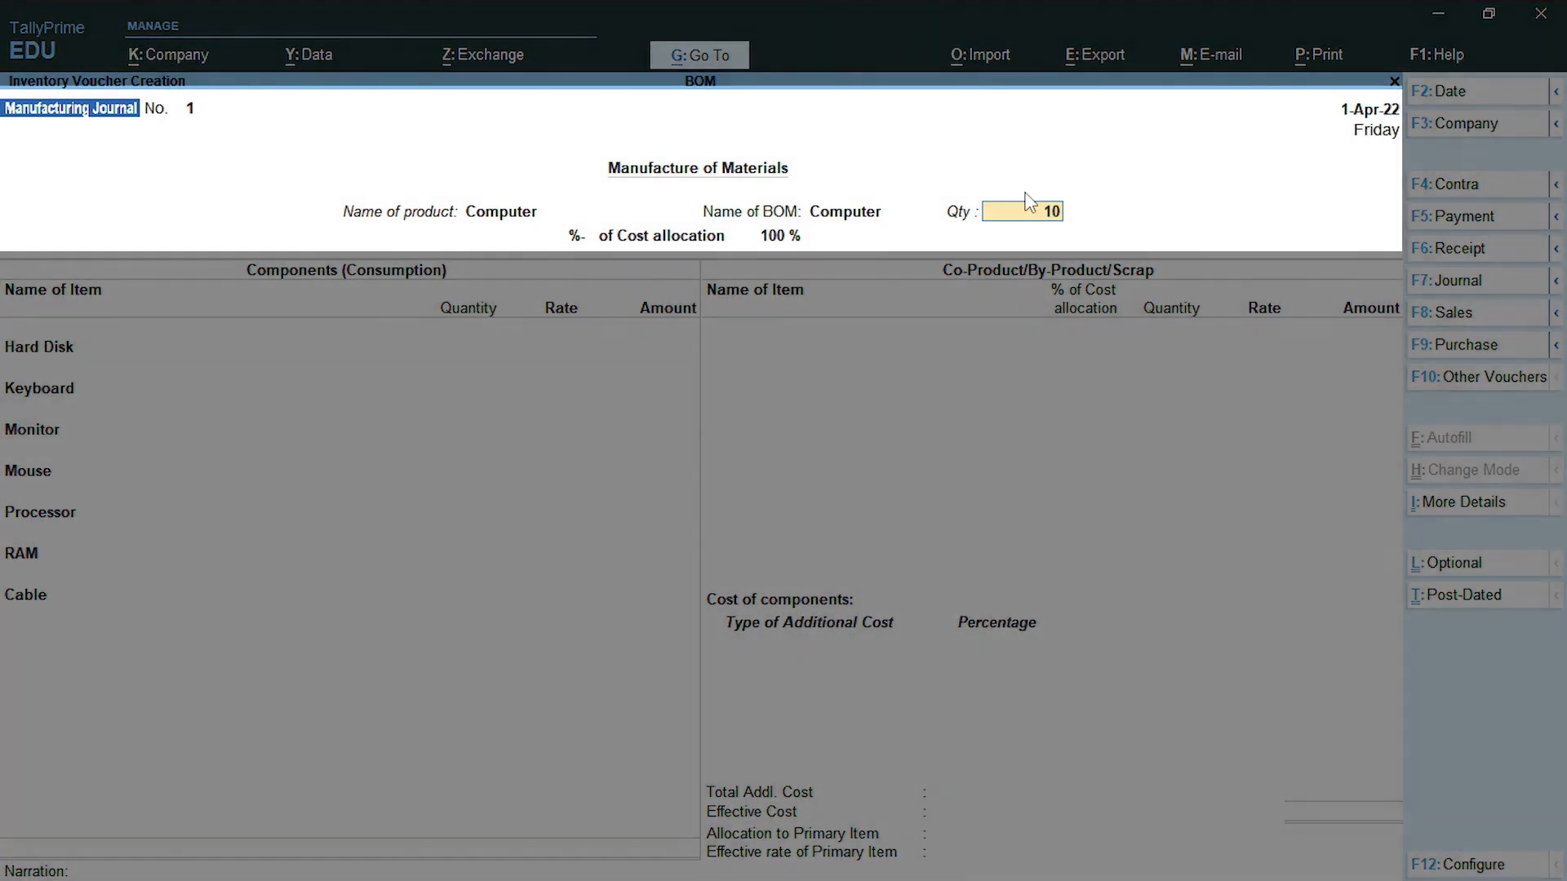
key("Return")
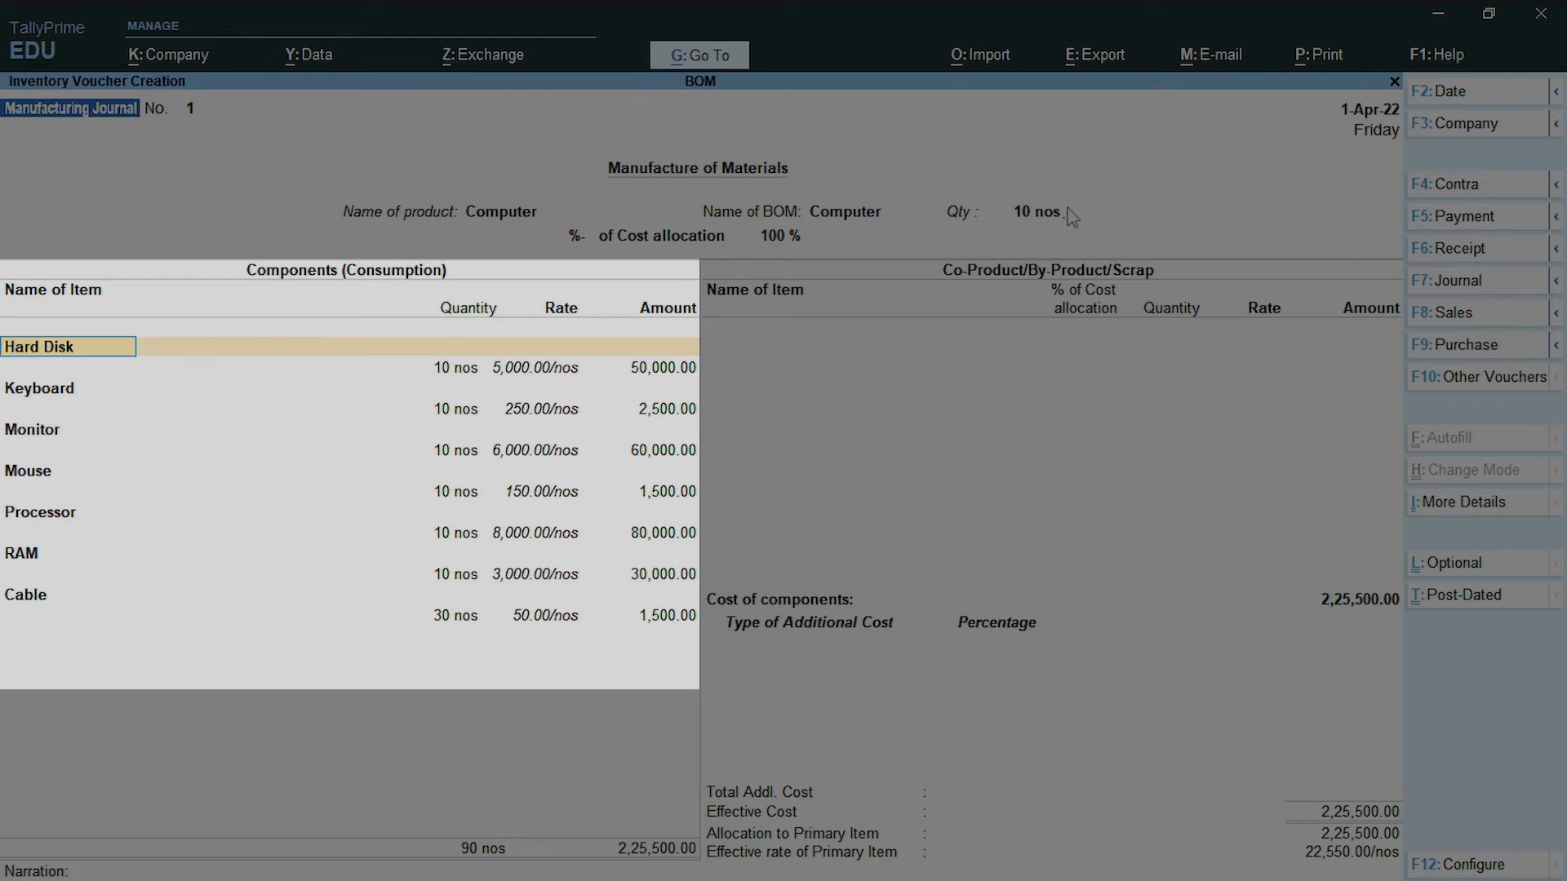
Step: Accept all component lines from Hard Disk to Cable as filled in, and end the co-product list without adding items
key("Return")
key("Return")
key("Return")
key("Return")
key("Return")
key("Return")
key("Return")
key("Return")
key("Return")
key("Return")
key("Return")
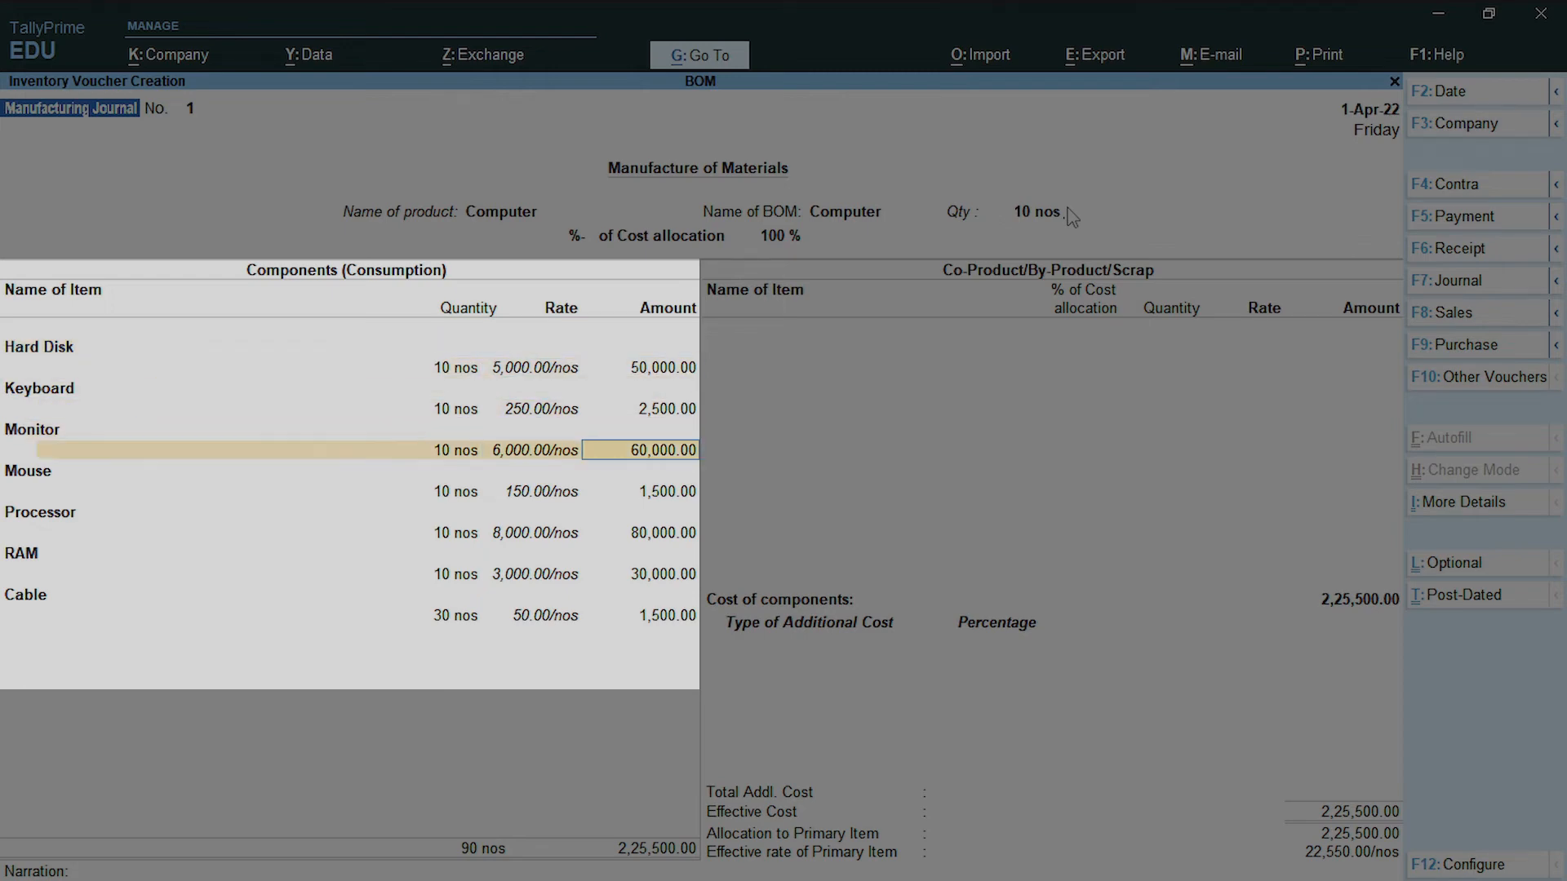
key("Return")
key("Return")
key("Return")
key("Return")
key("Return")
key("Return")
key("Return")
key("Return")
key("Return")
key("Return")
key("Return")
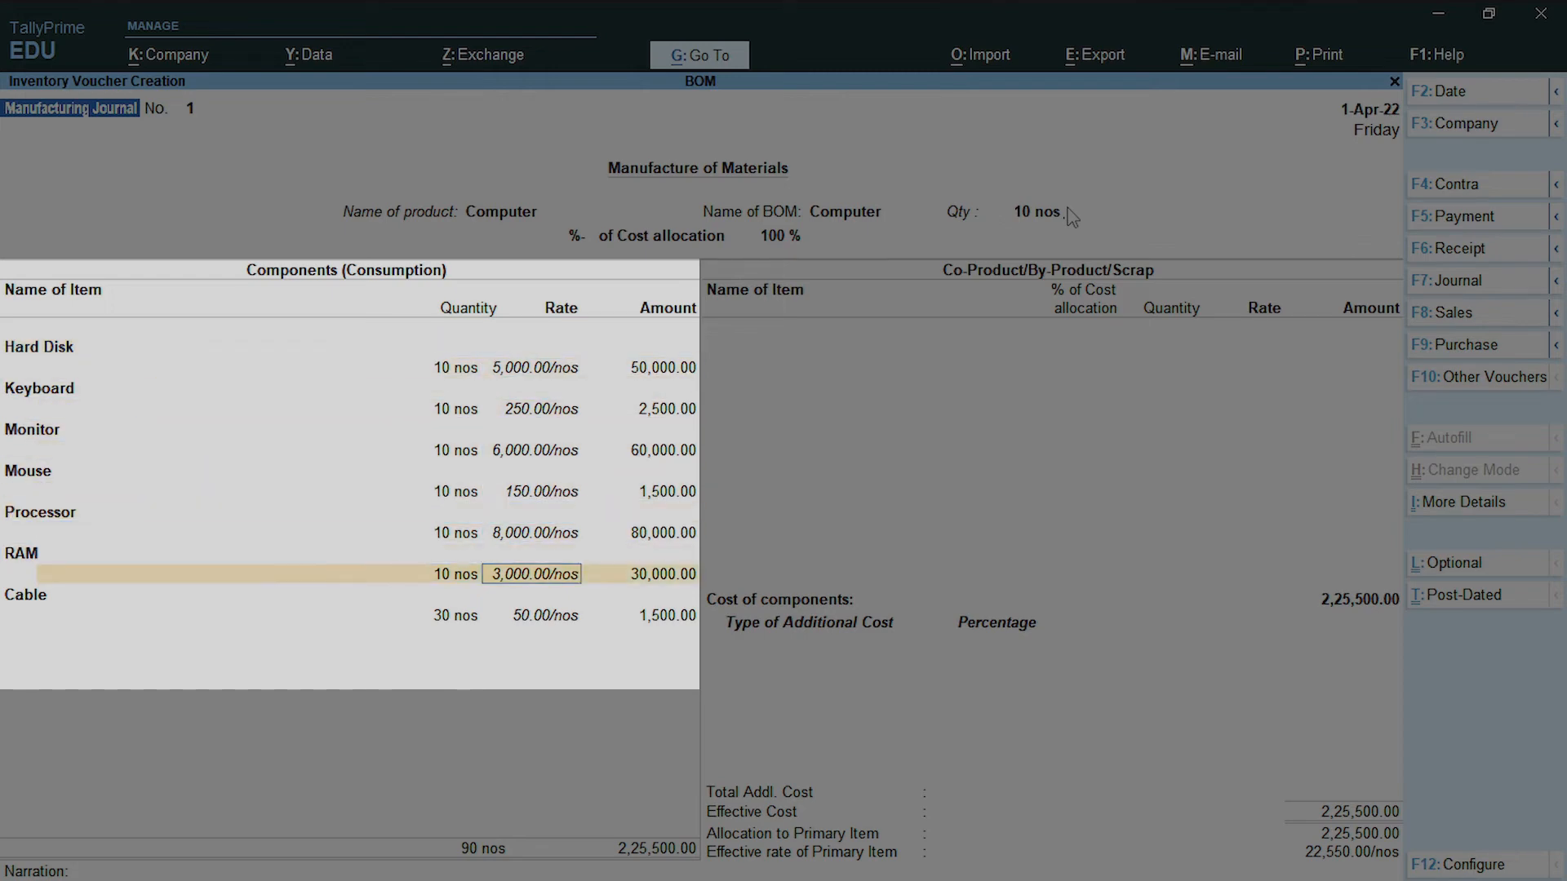
key("Return")
key("Return")
key("Return")
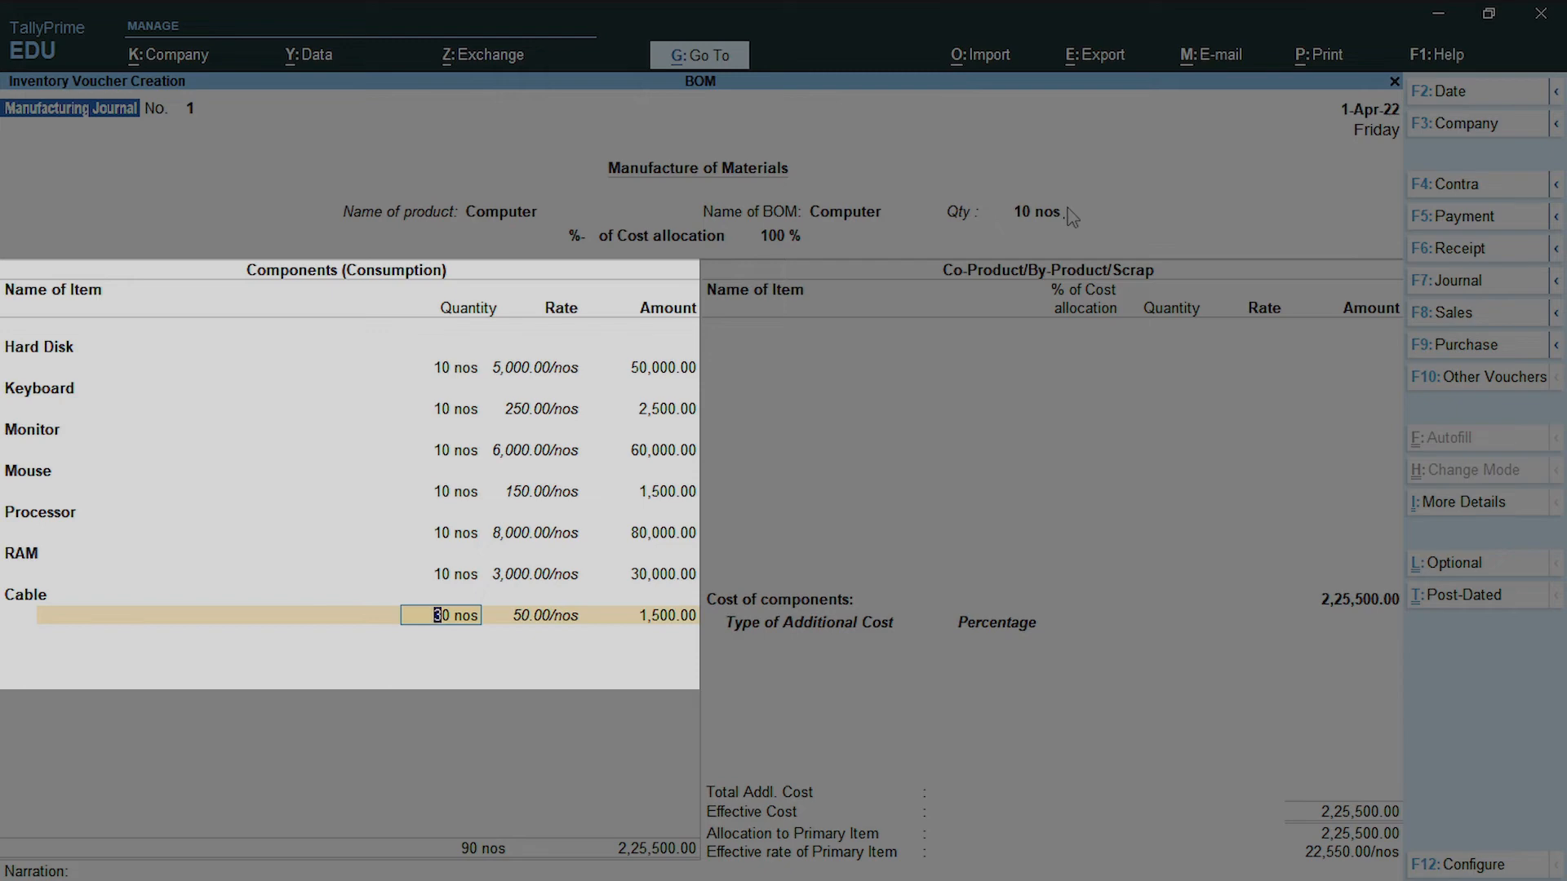
key("Return")
key("Return")
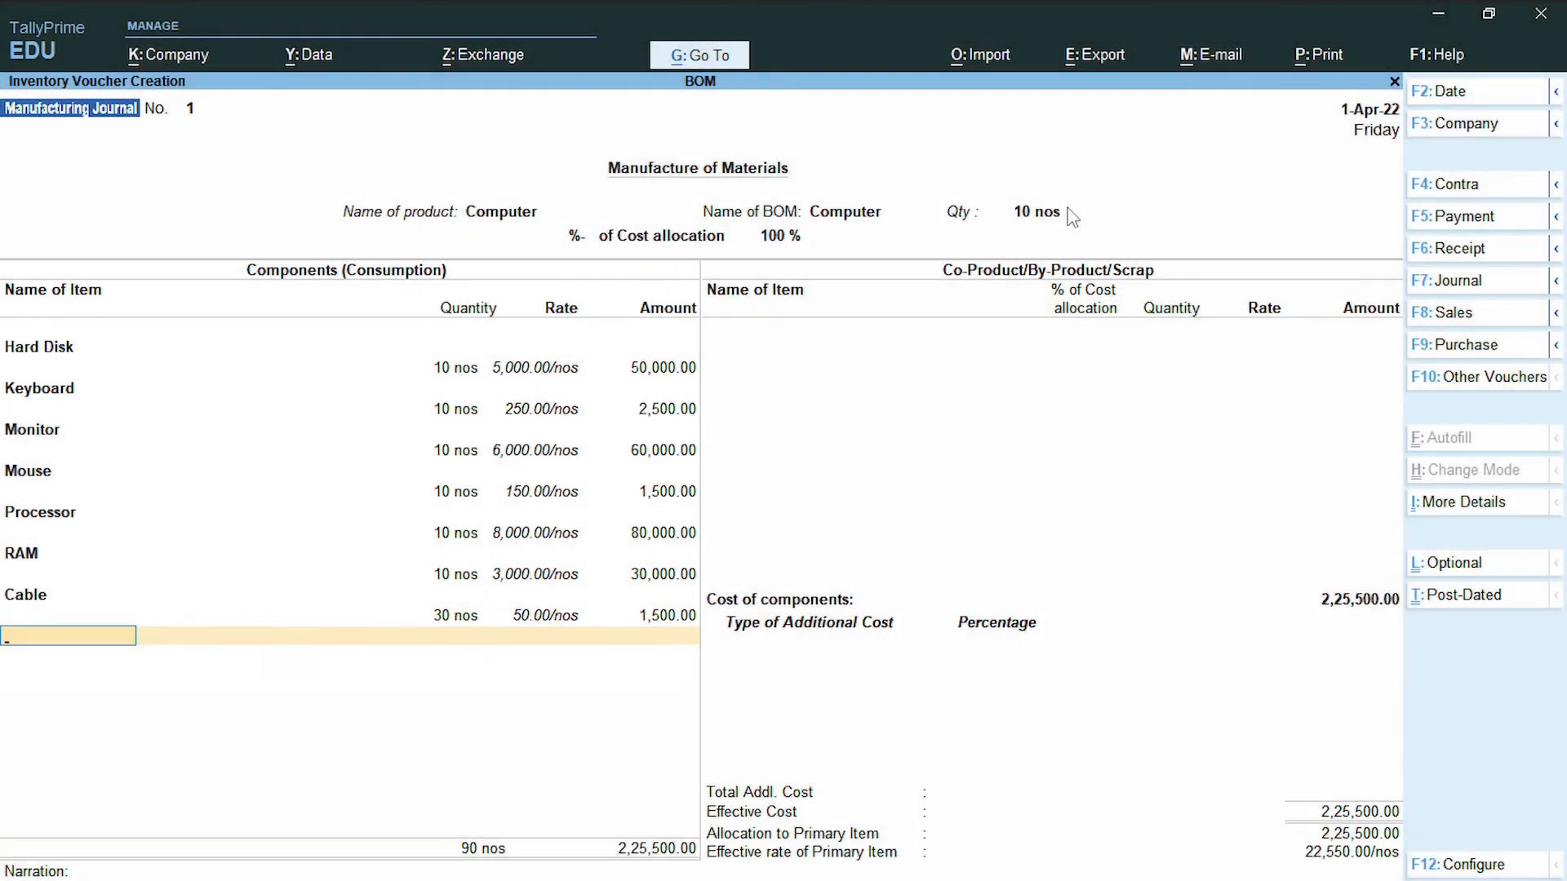
key("Return")
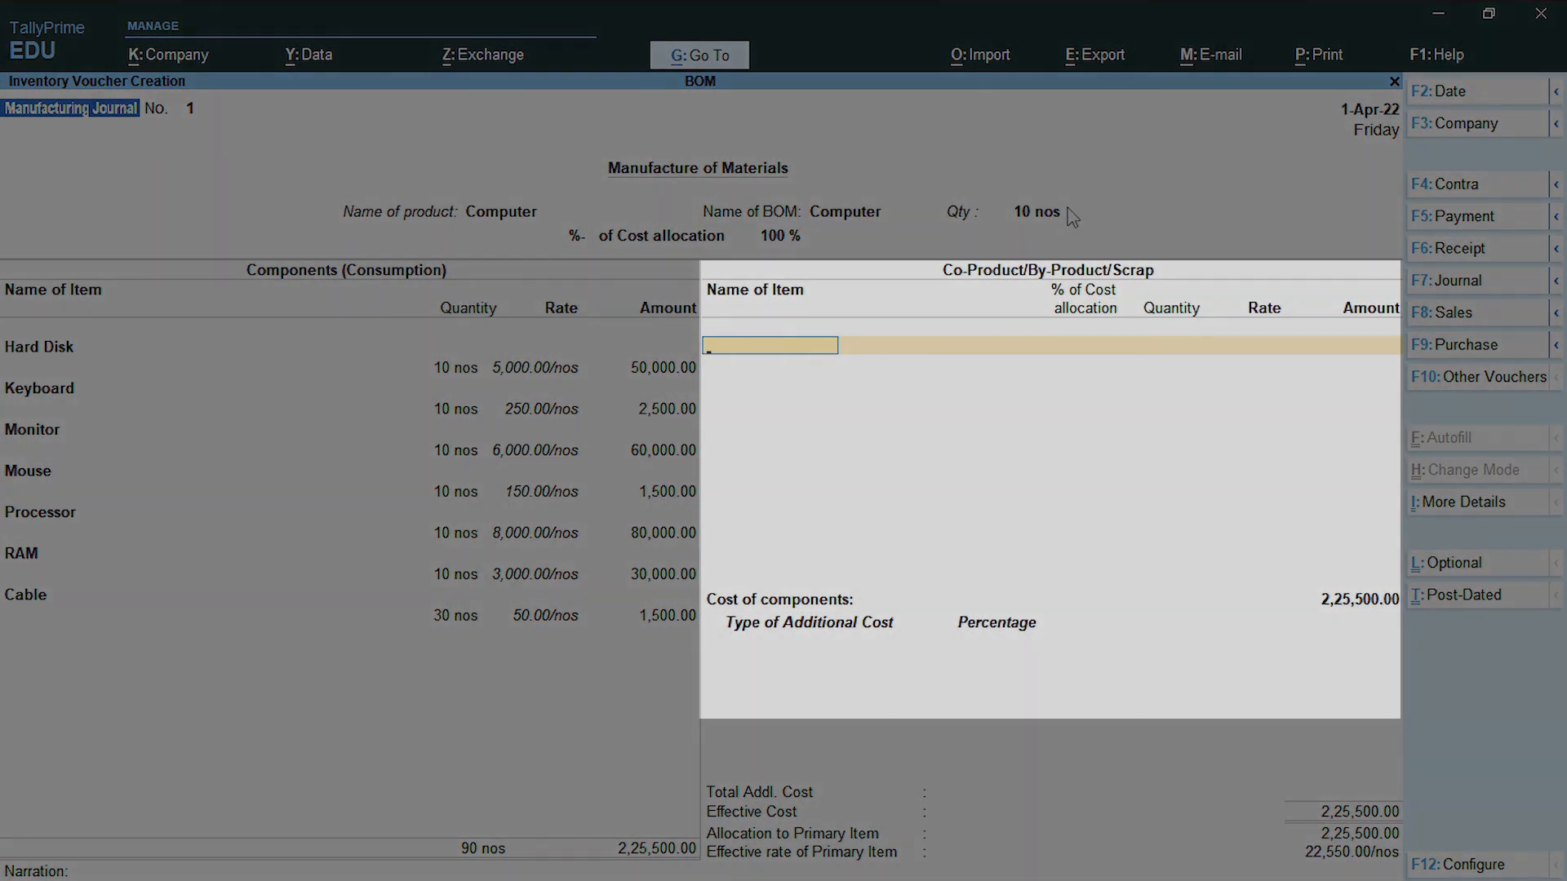
key("Return")
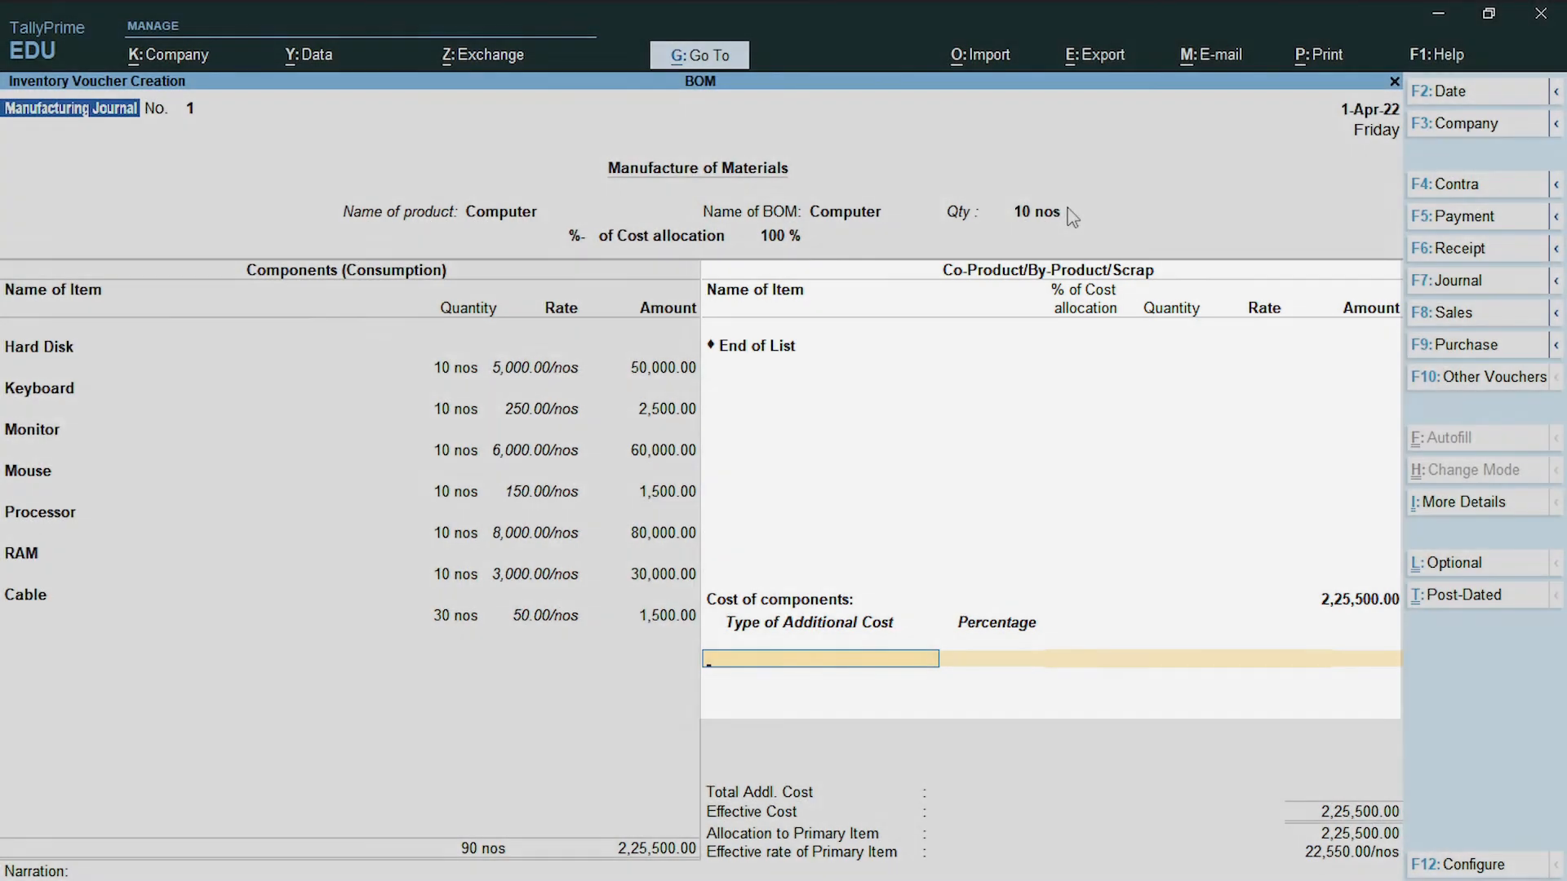
Step: Create a ledger named Wages under Direct Expenses and use it as the additional cost type
type("a")
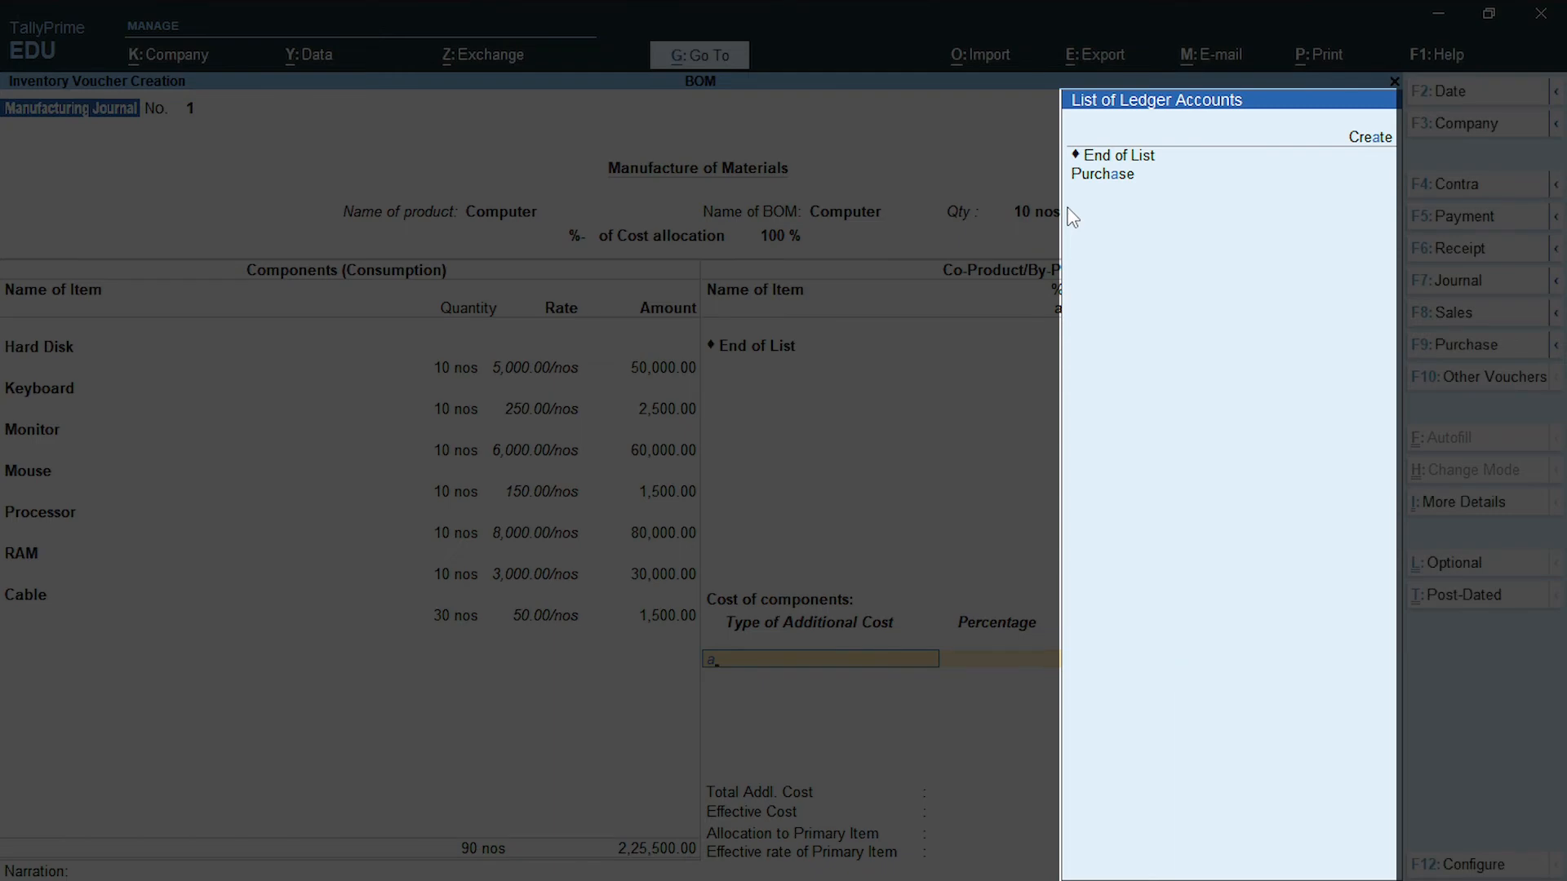
key("BackSpace")
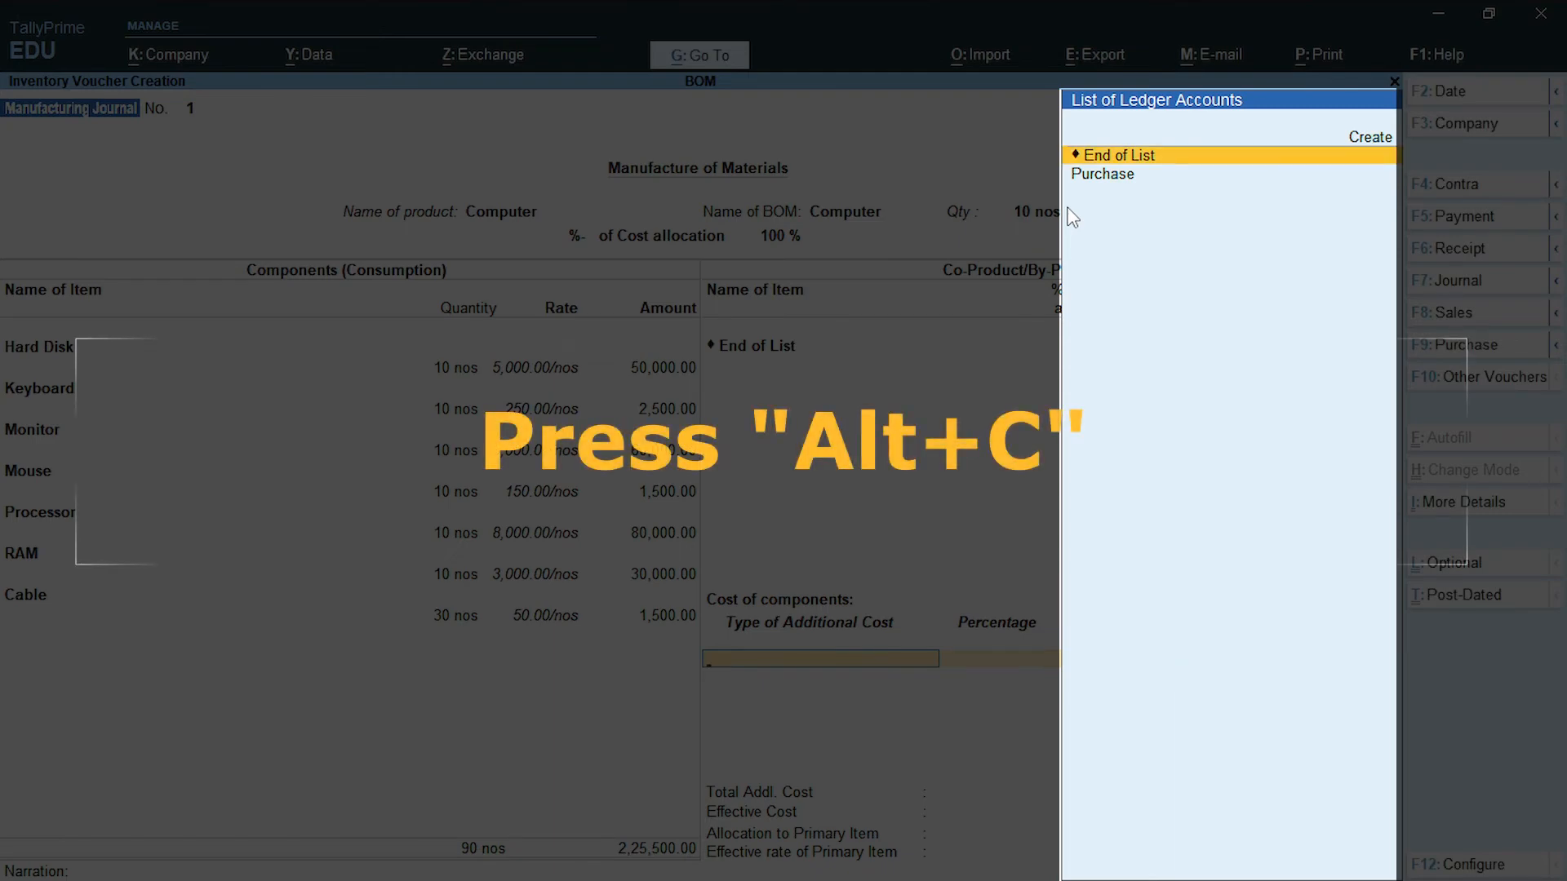
key("alt+c")
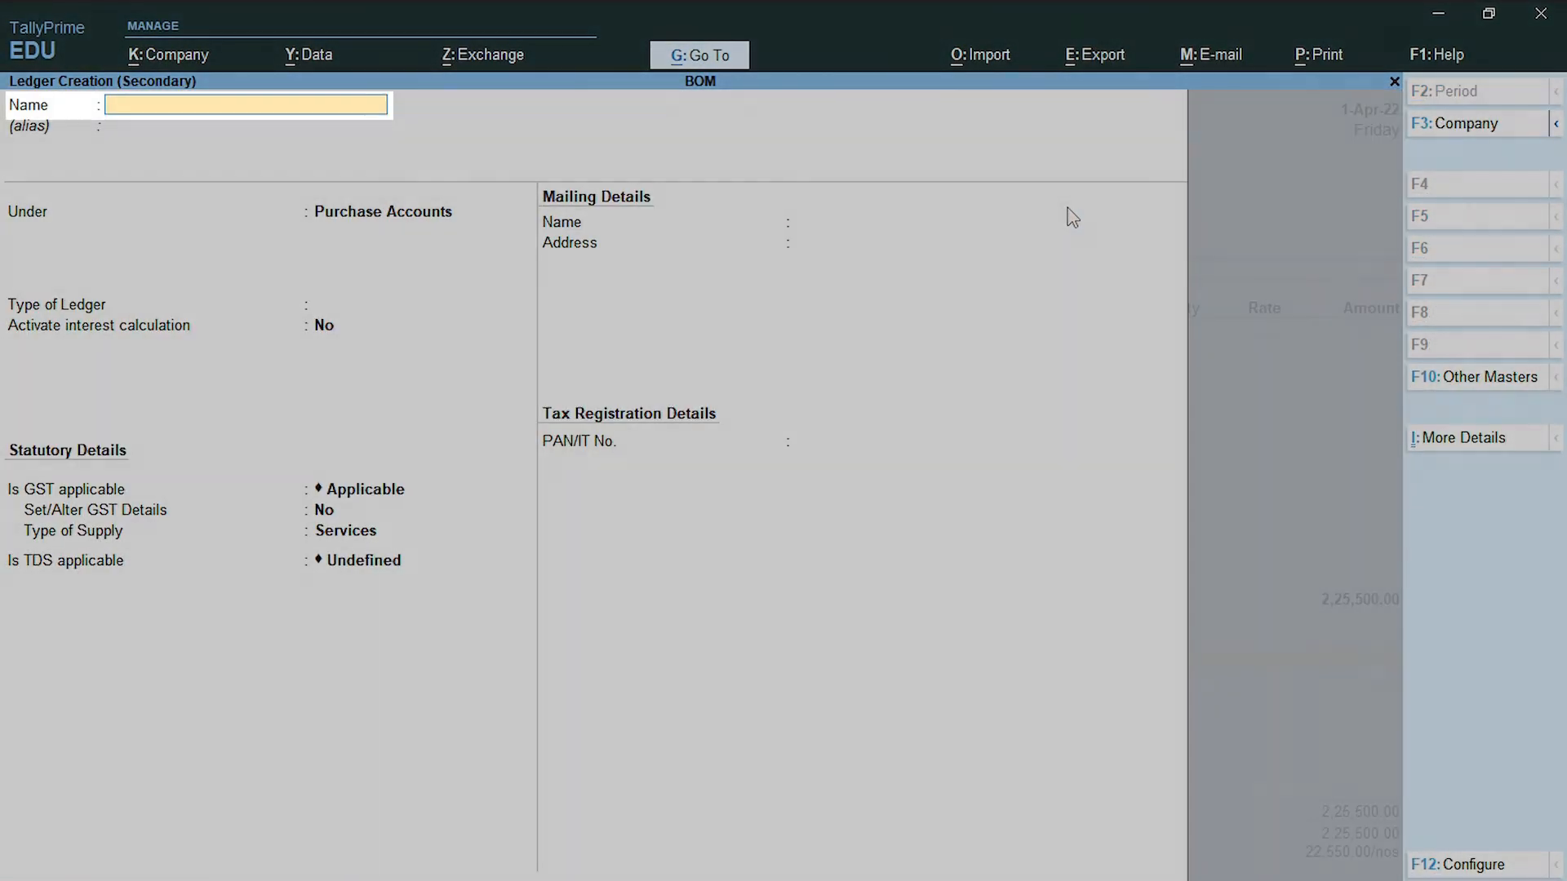
type("Wages")
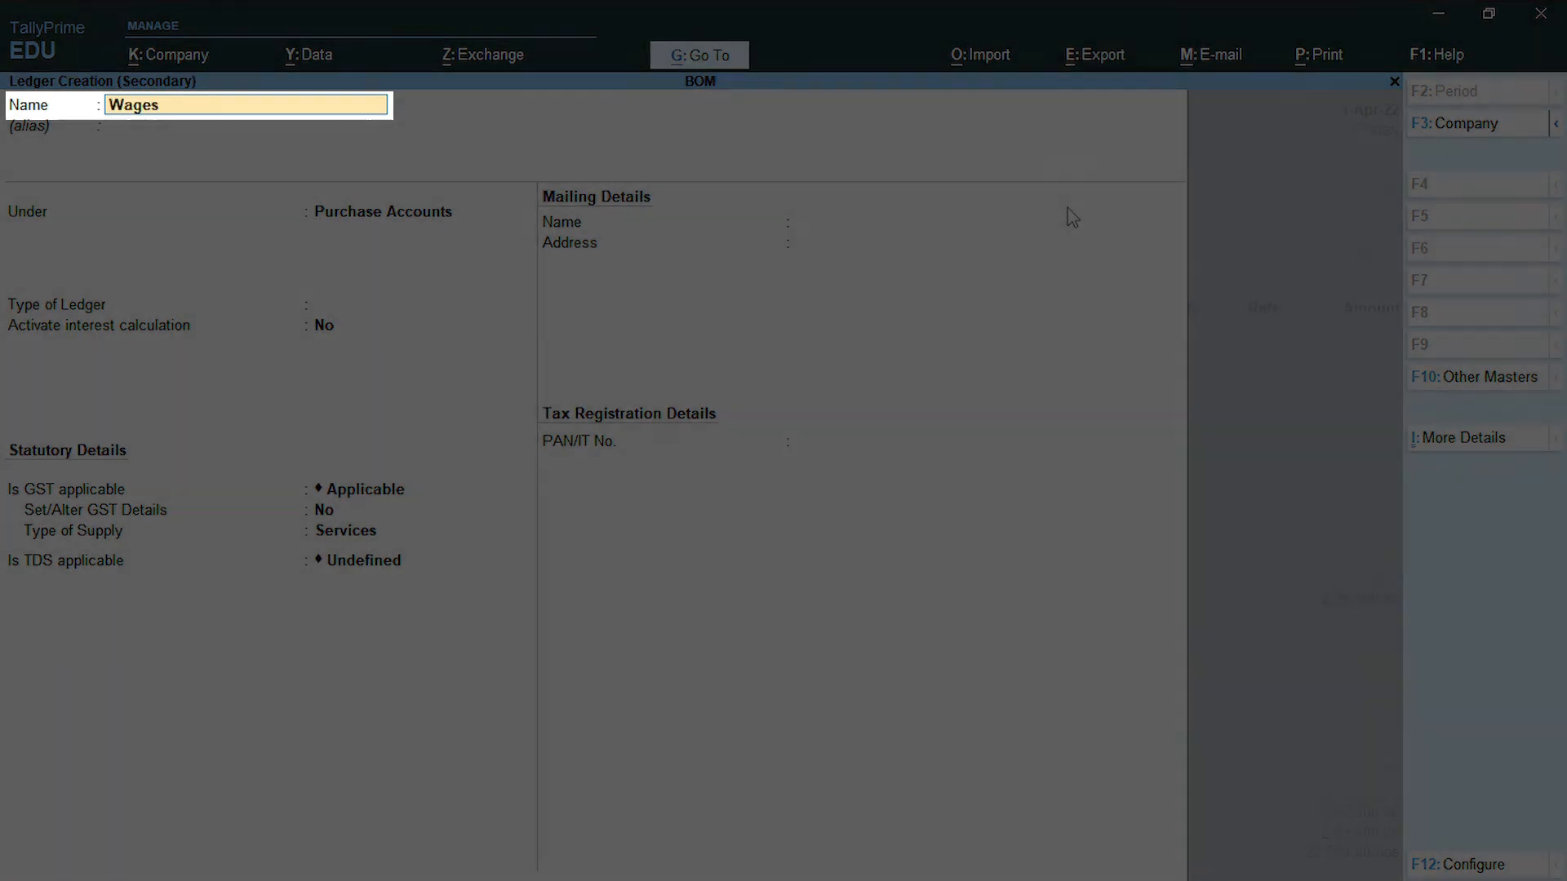
key("Return")
key("Return")
type("D")
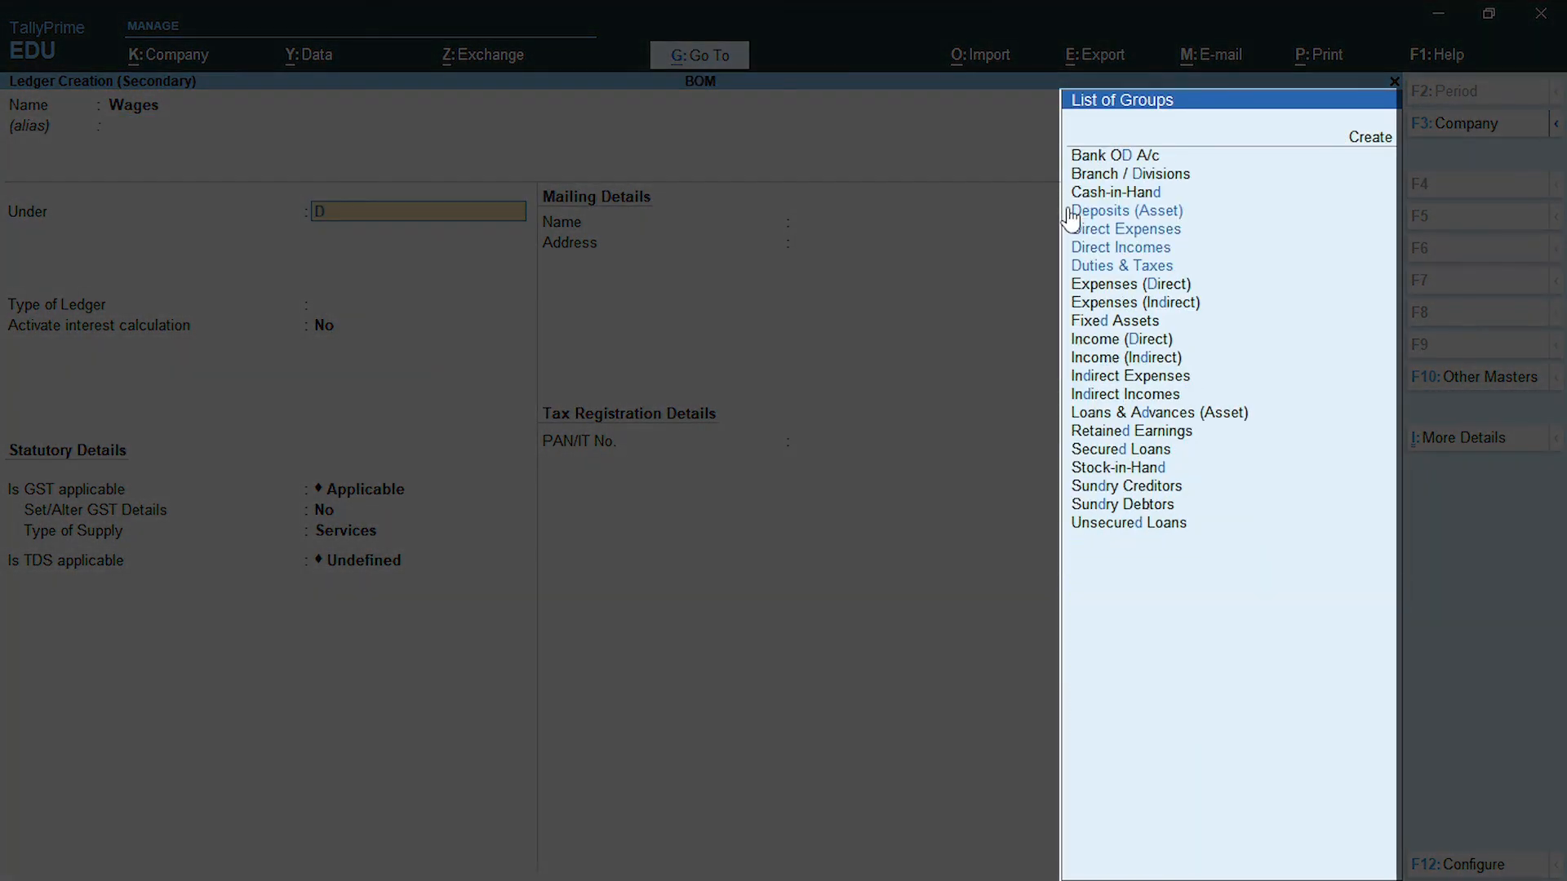
type("ire")
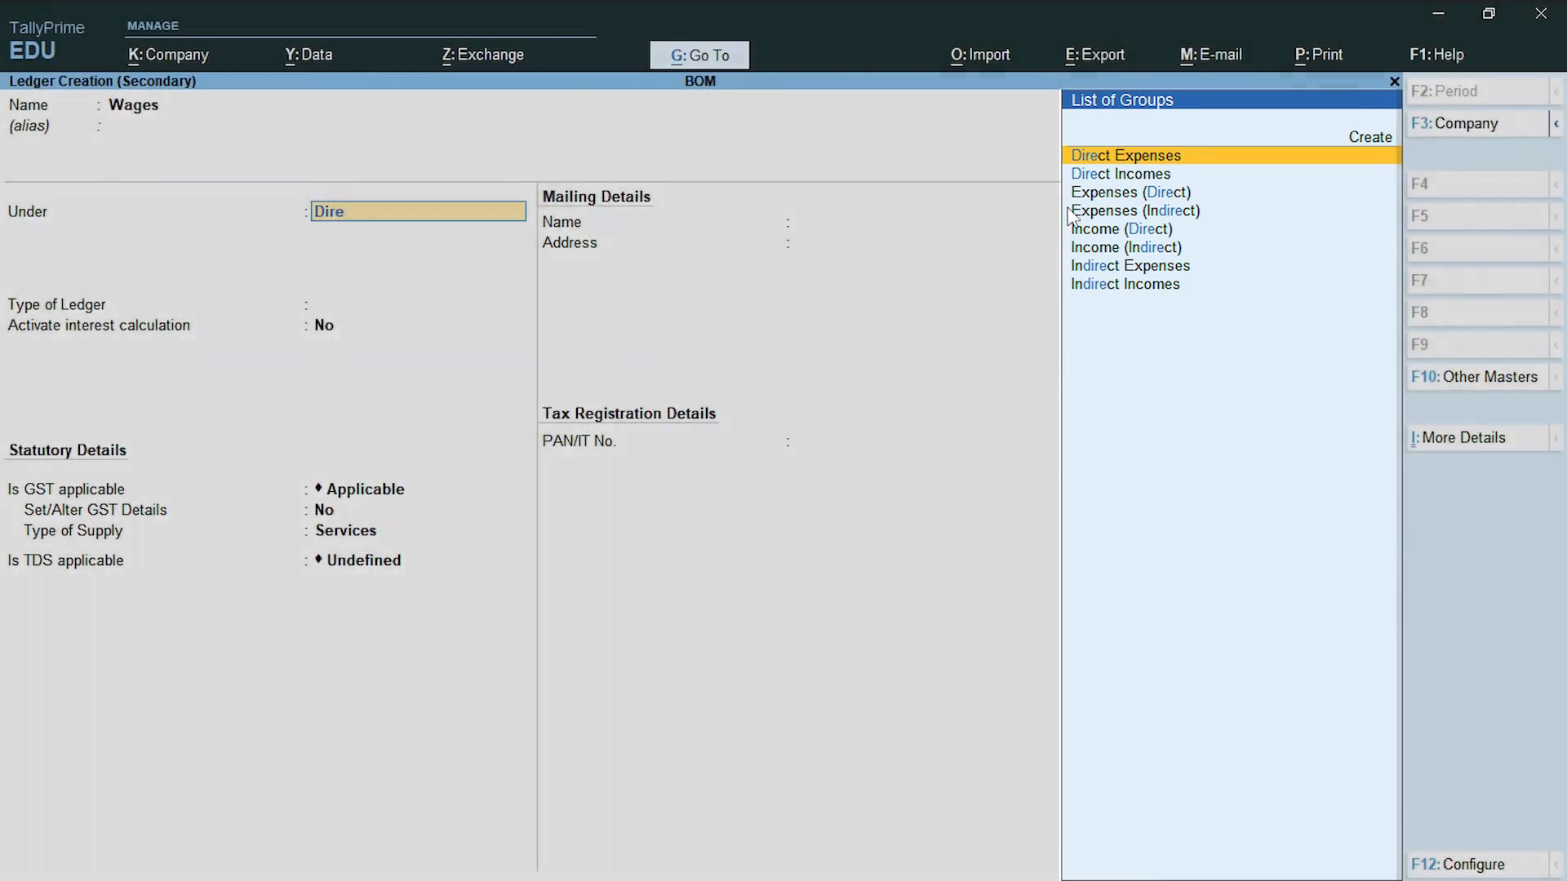
key("Return")
key("ctrl+a")
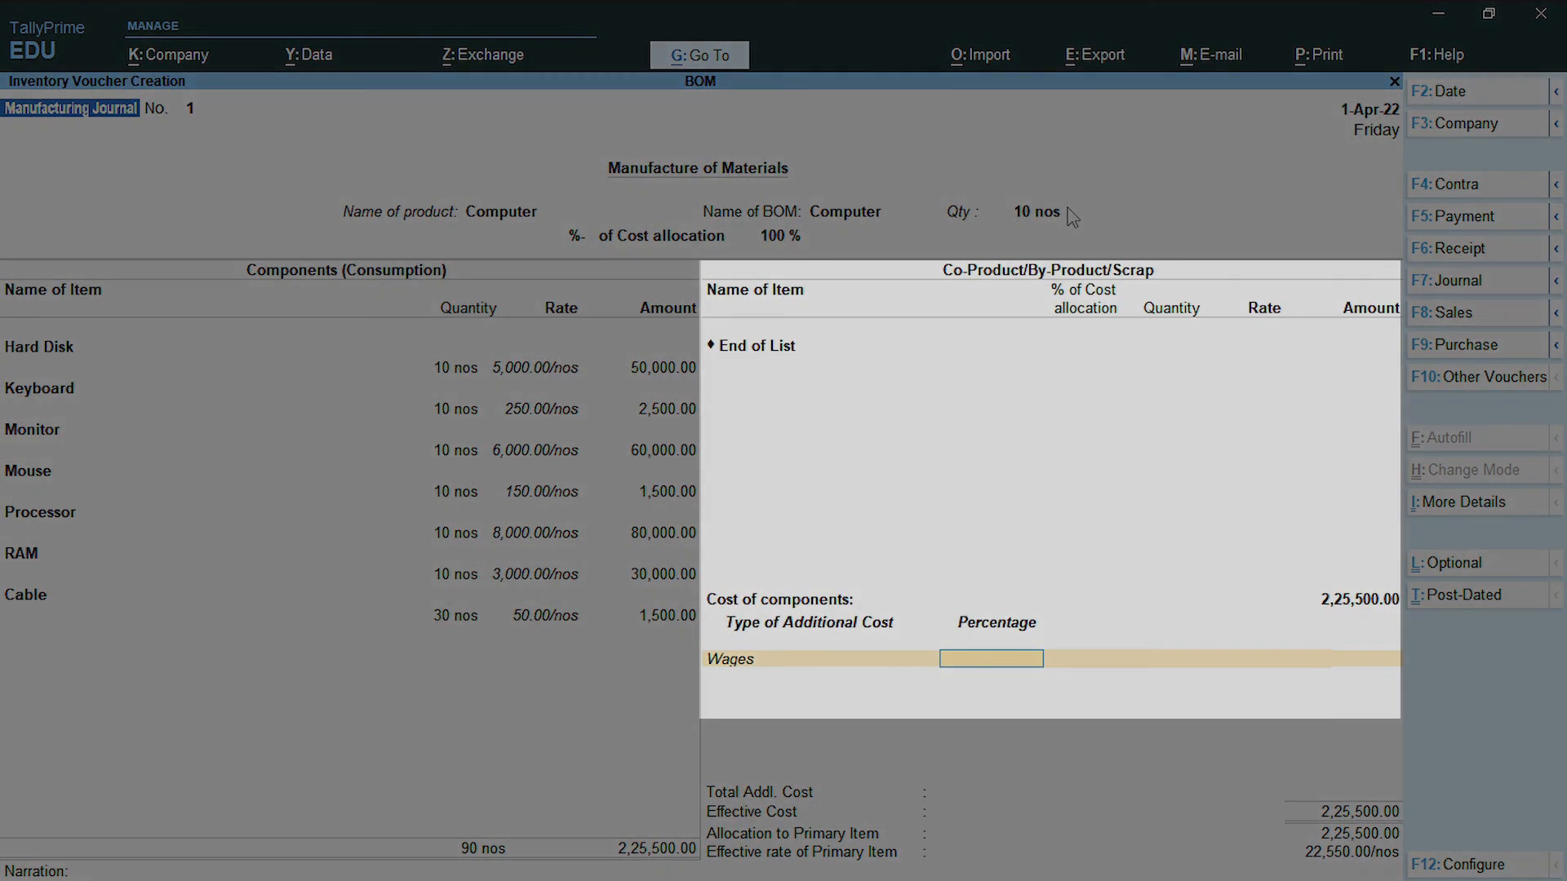
Step: Enter 500 as the Wages amount without a percentage, leave the narration blank and save the manufacturing voucher
key("Return")
type("500")
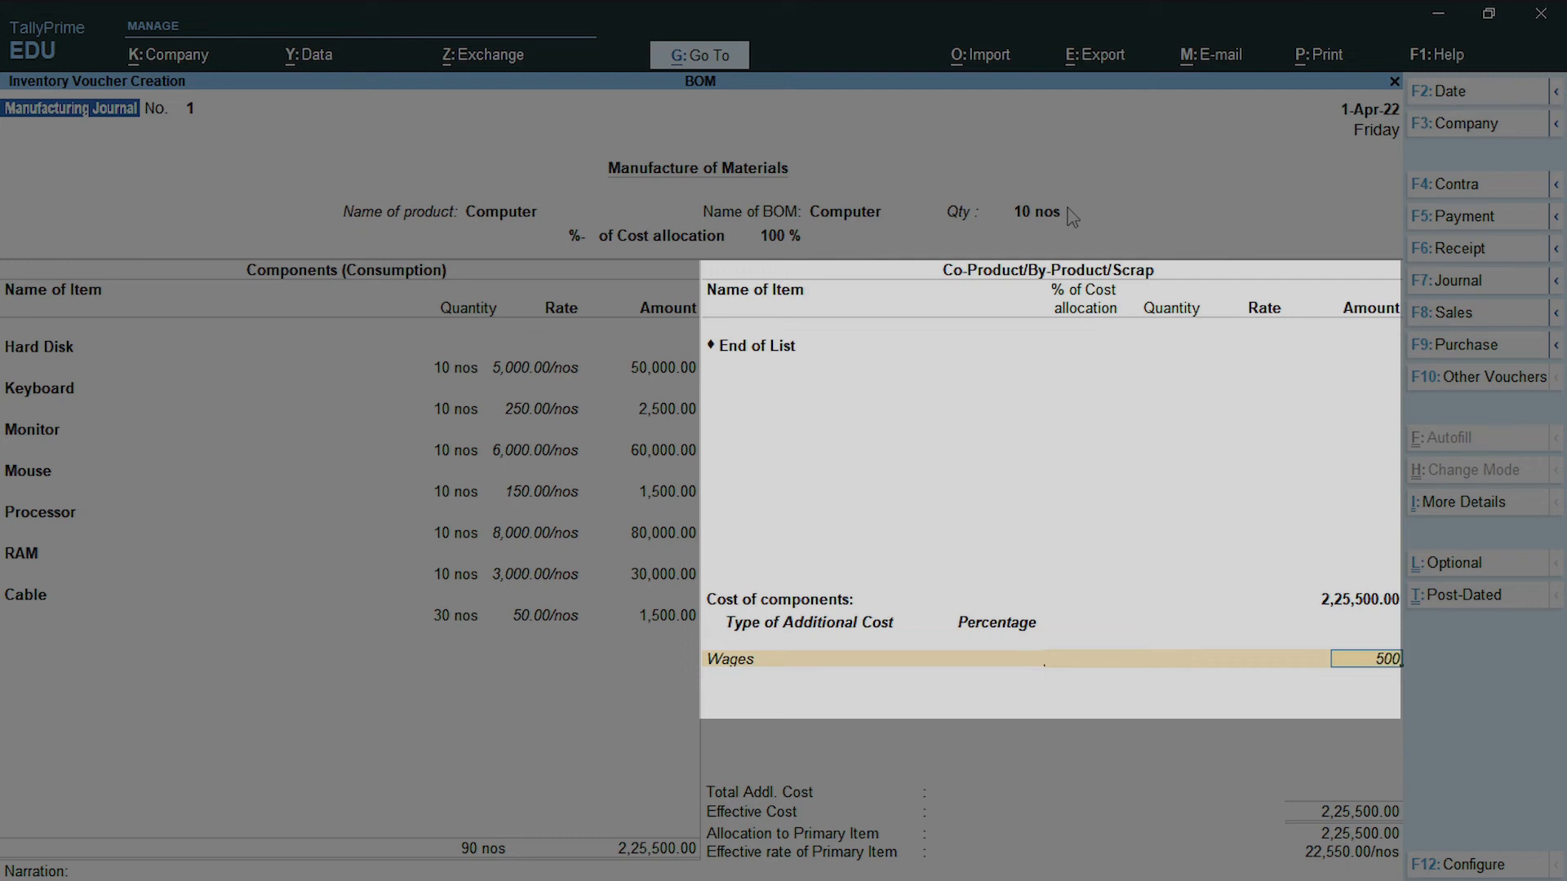
key("Return")
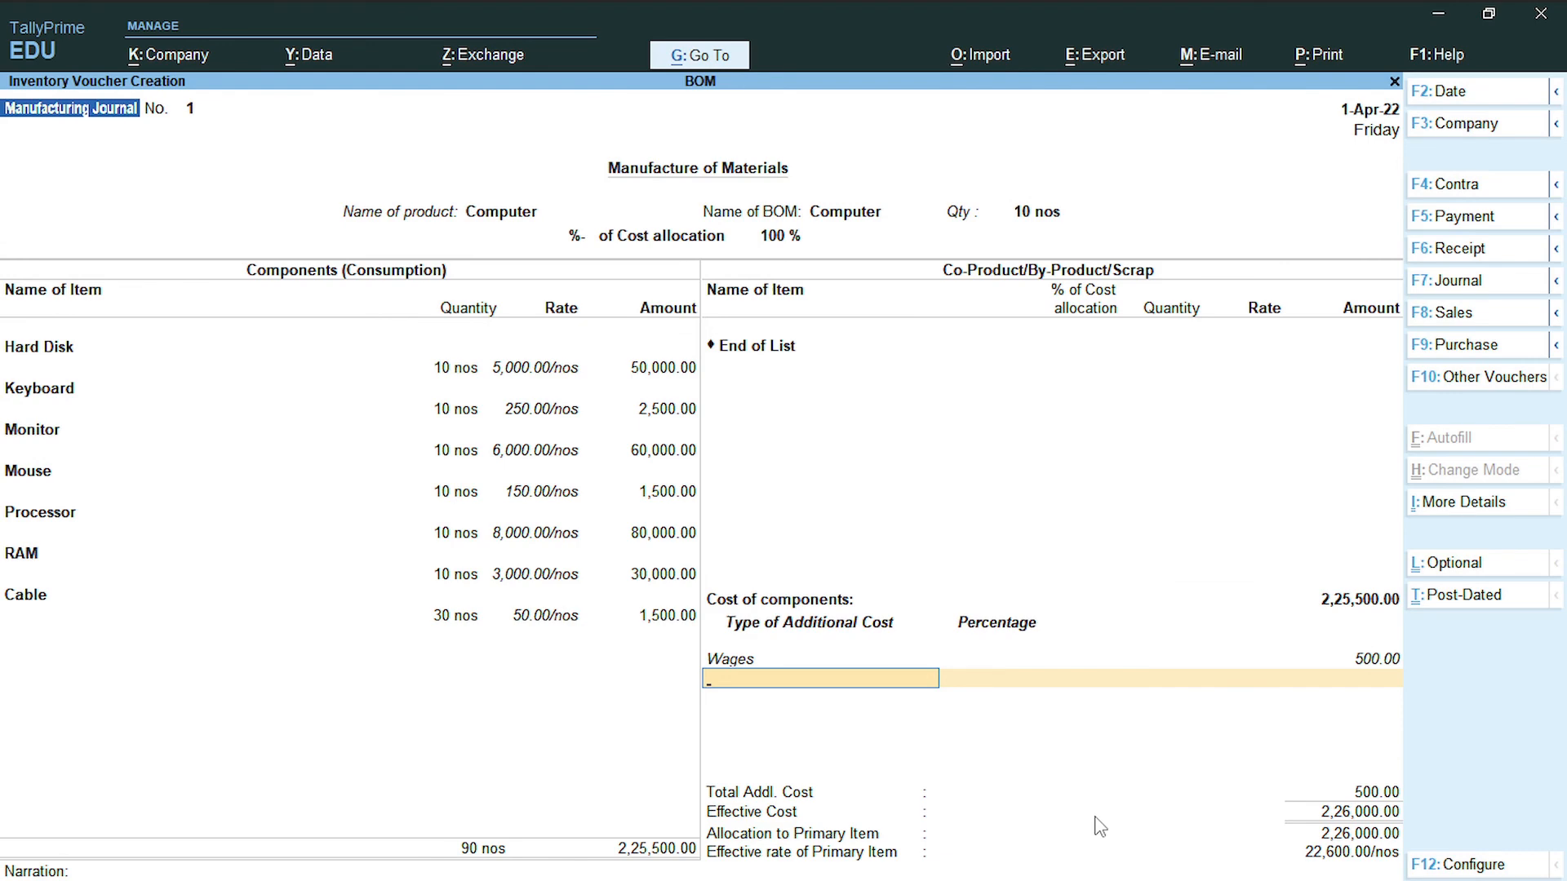
key("Return")
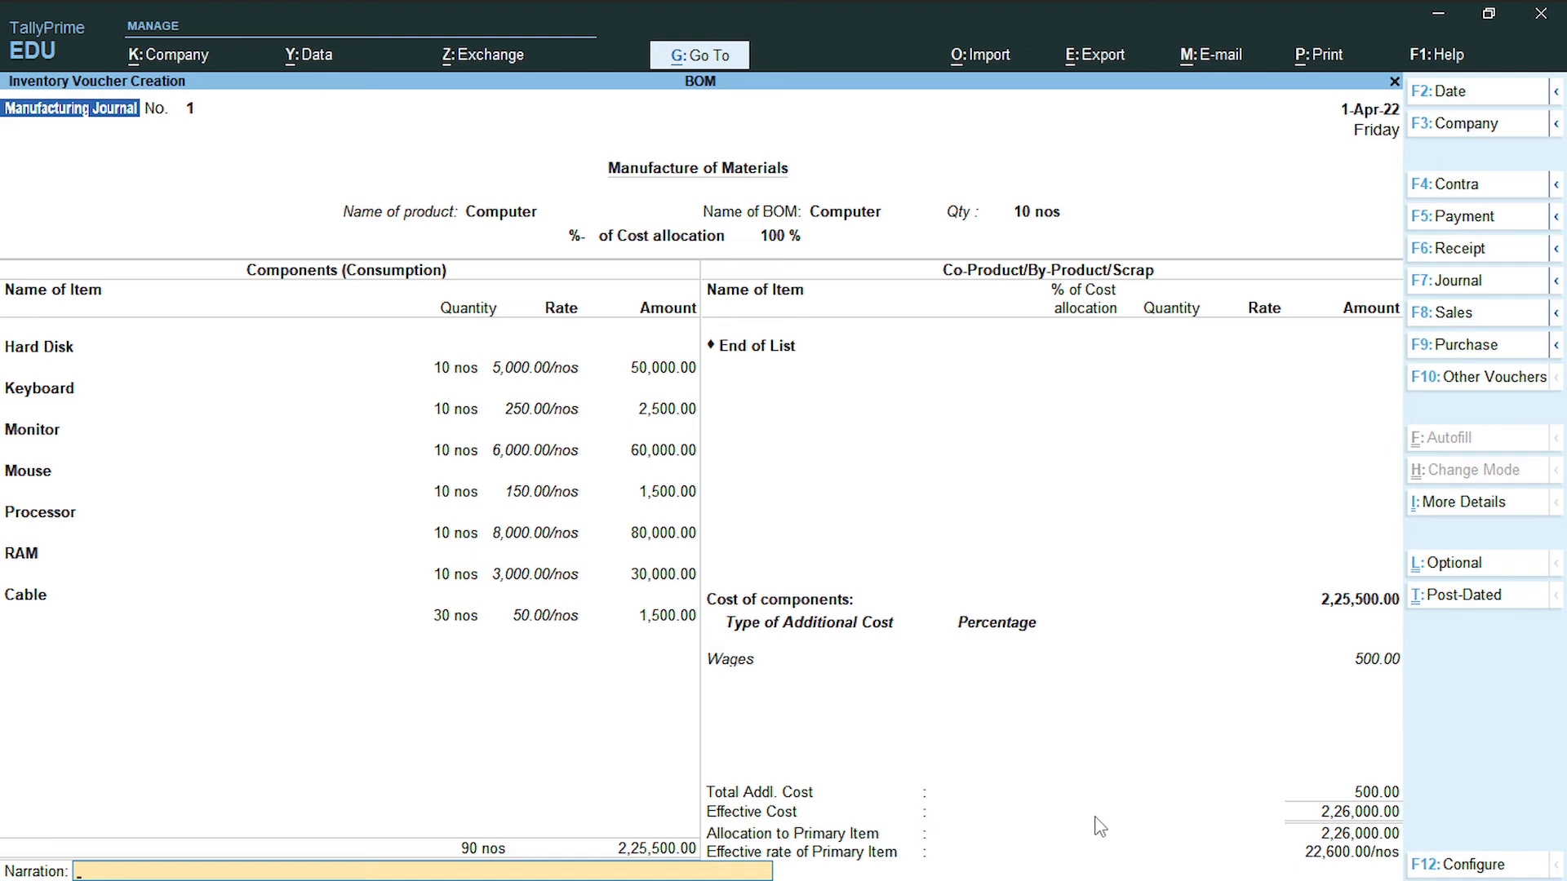
key("Return")
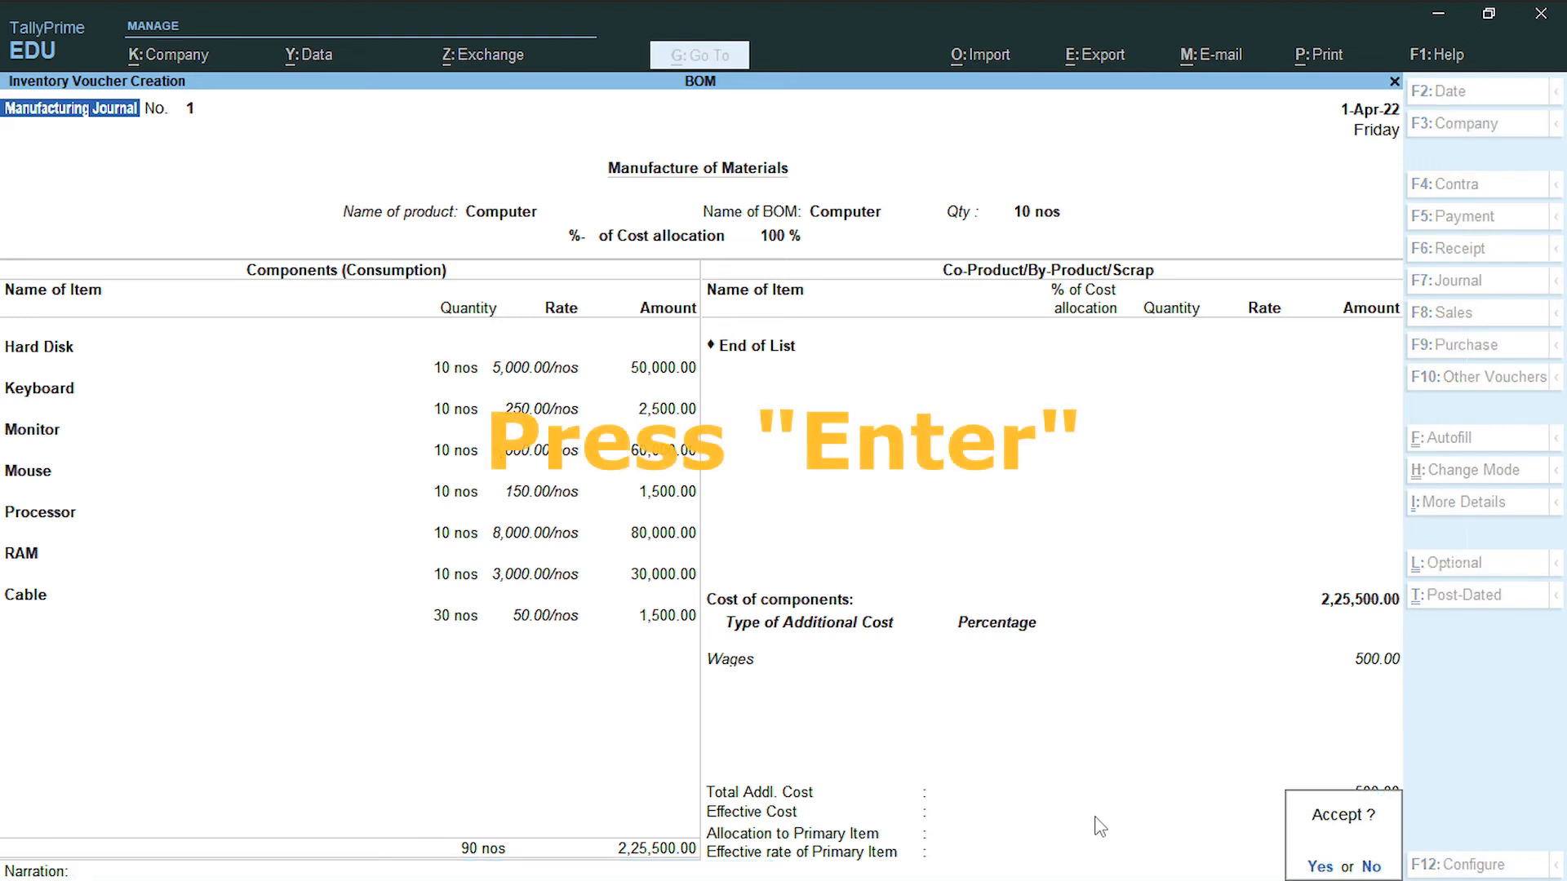
key("Return")
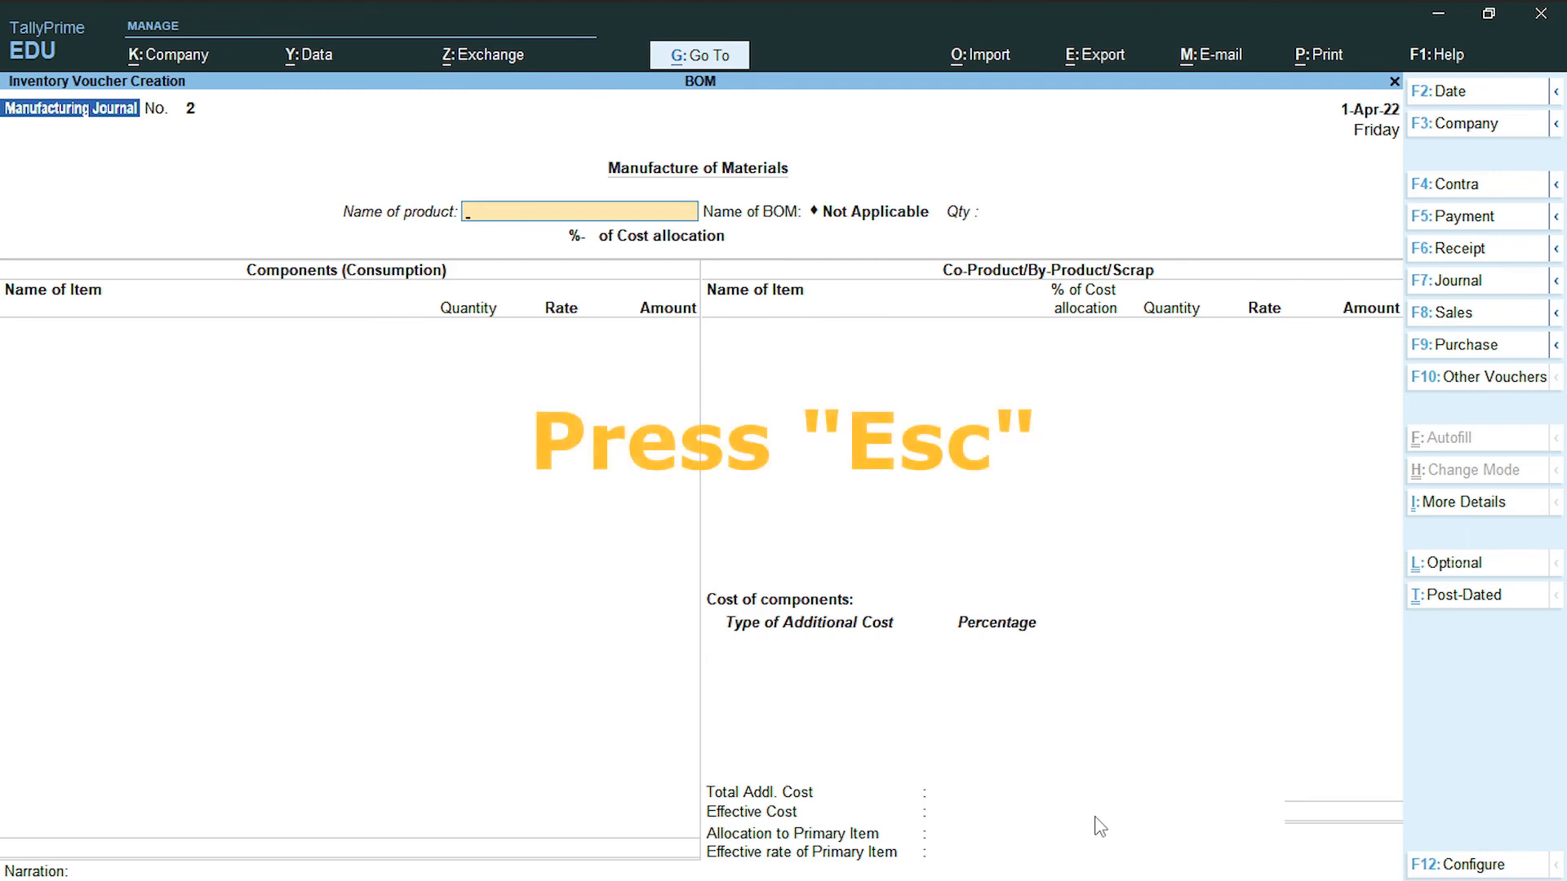
Step: Leave voucher entry and open the Stock Summary report
key("Escape")
key("Return")
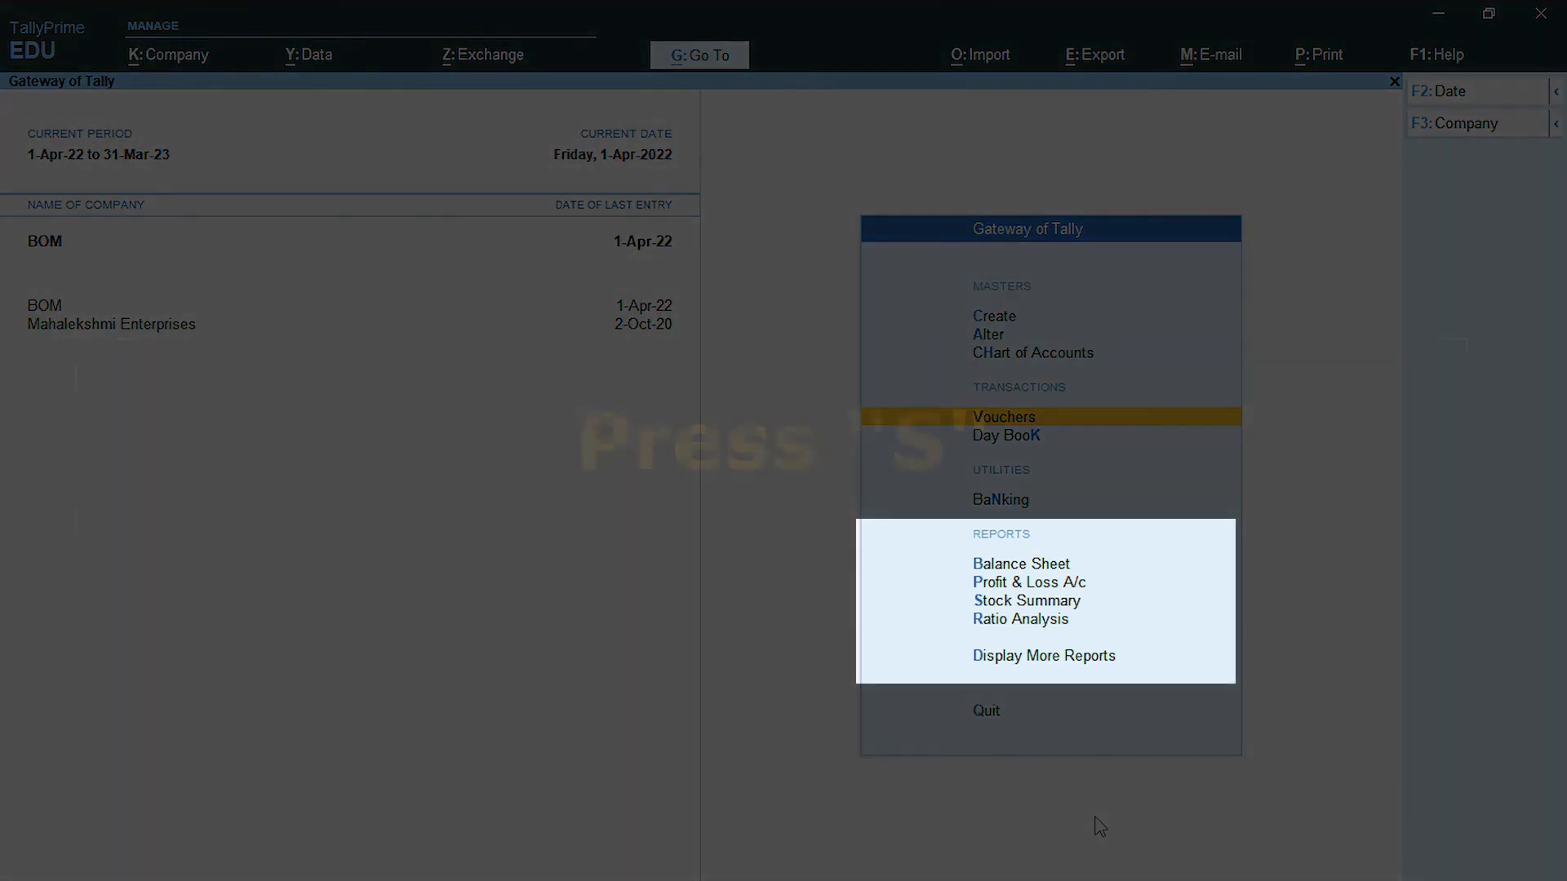
key("Down")
key("Down")
key("s")
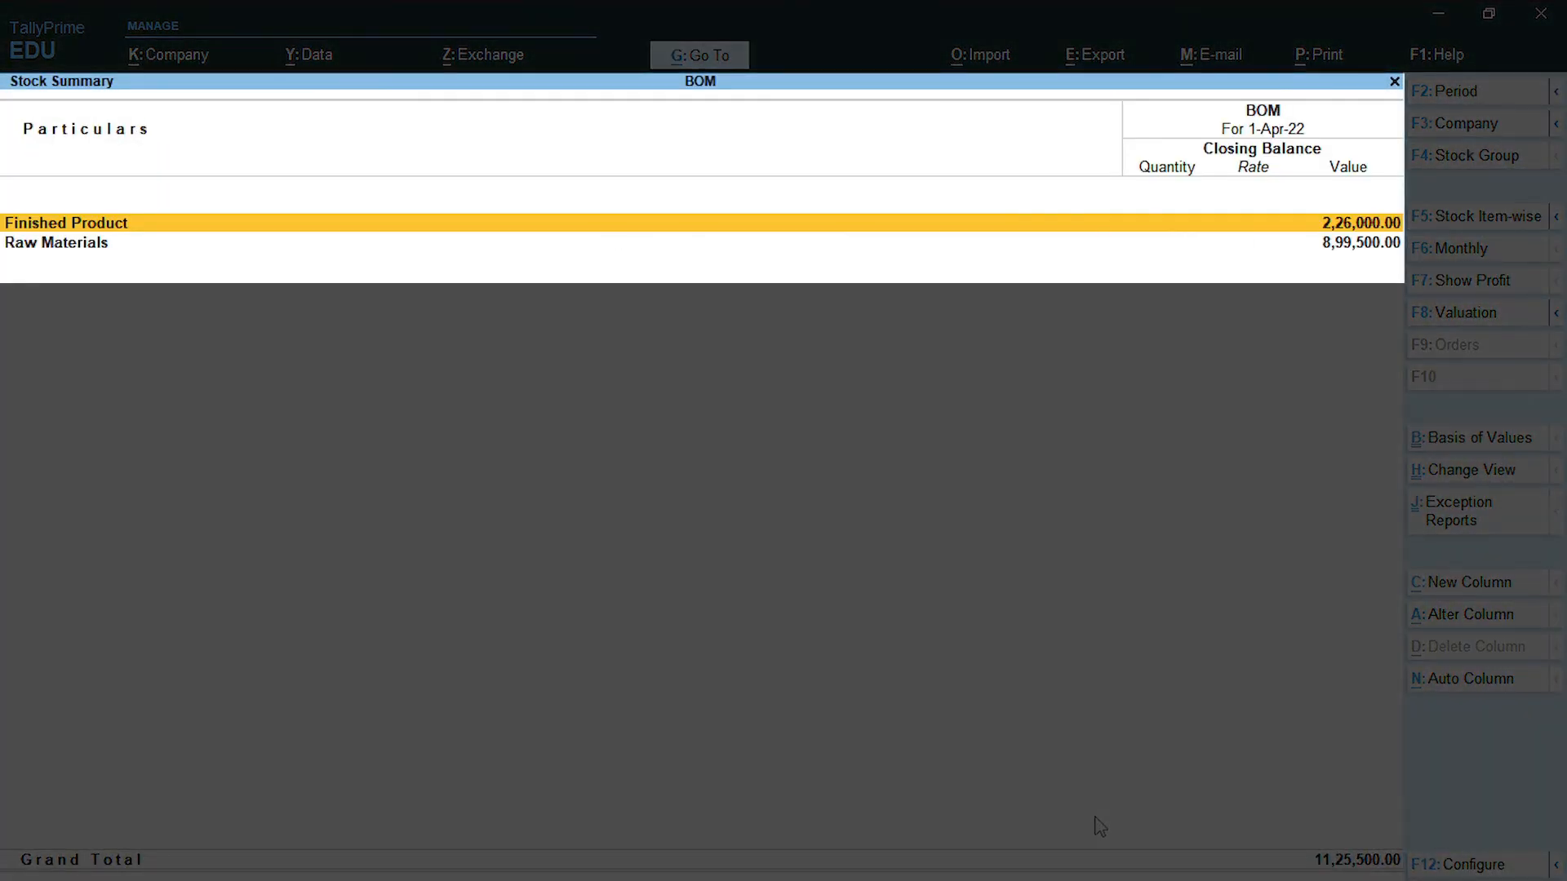
Step: Open the Raw Materials group in the Stock Summary and examine the closing quantities, rates and values of the components
key("Down")
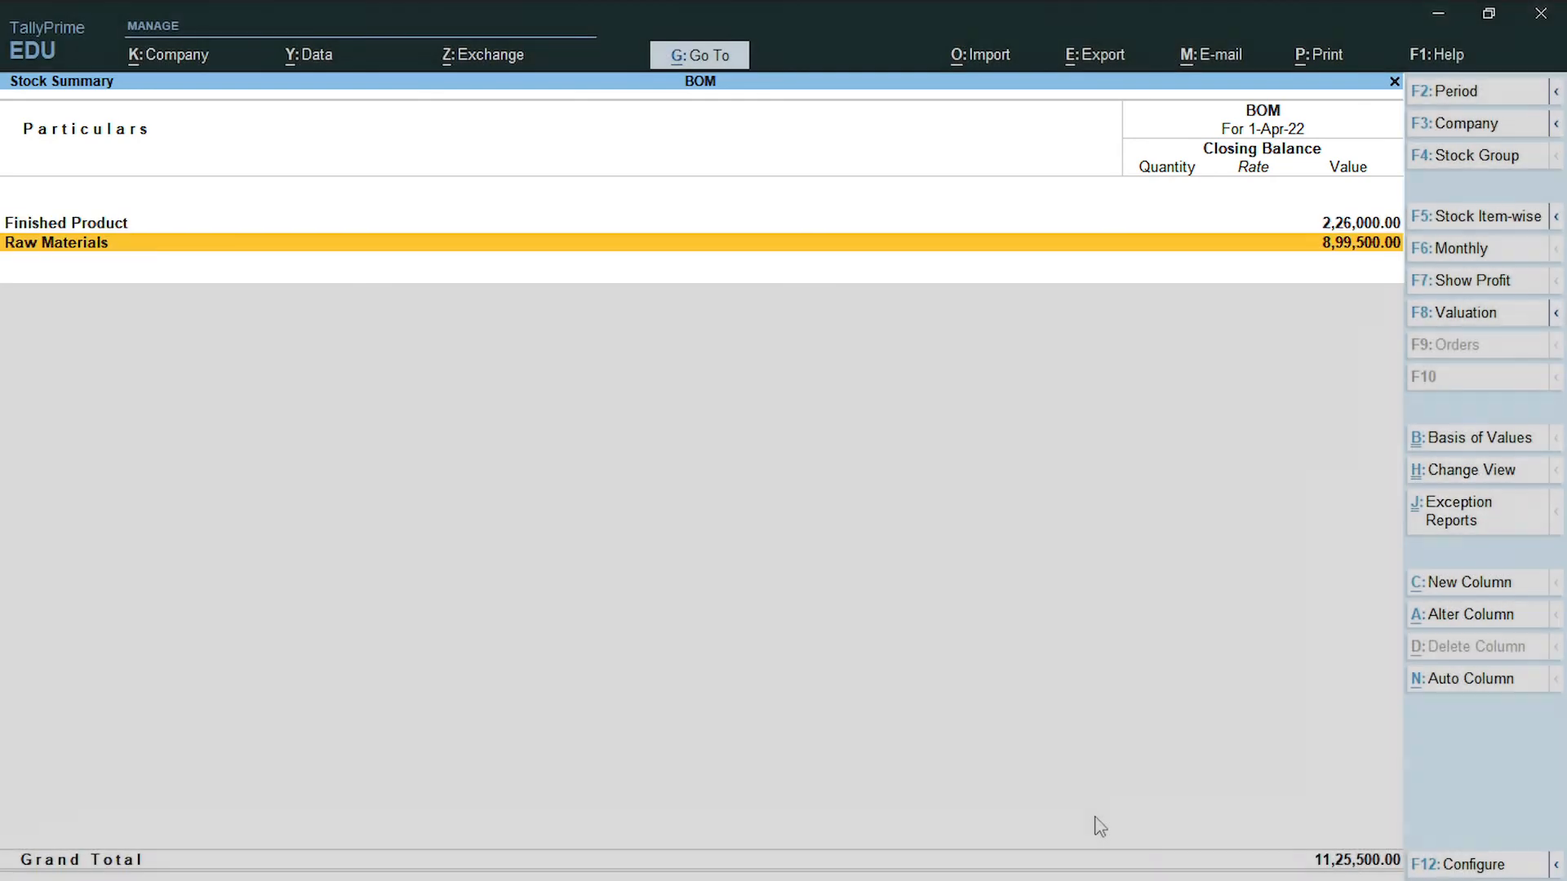
key("Return")
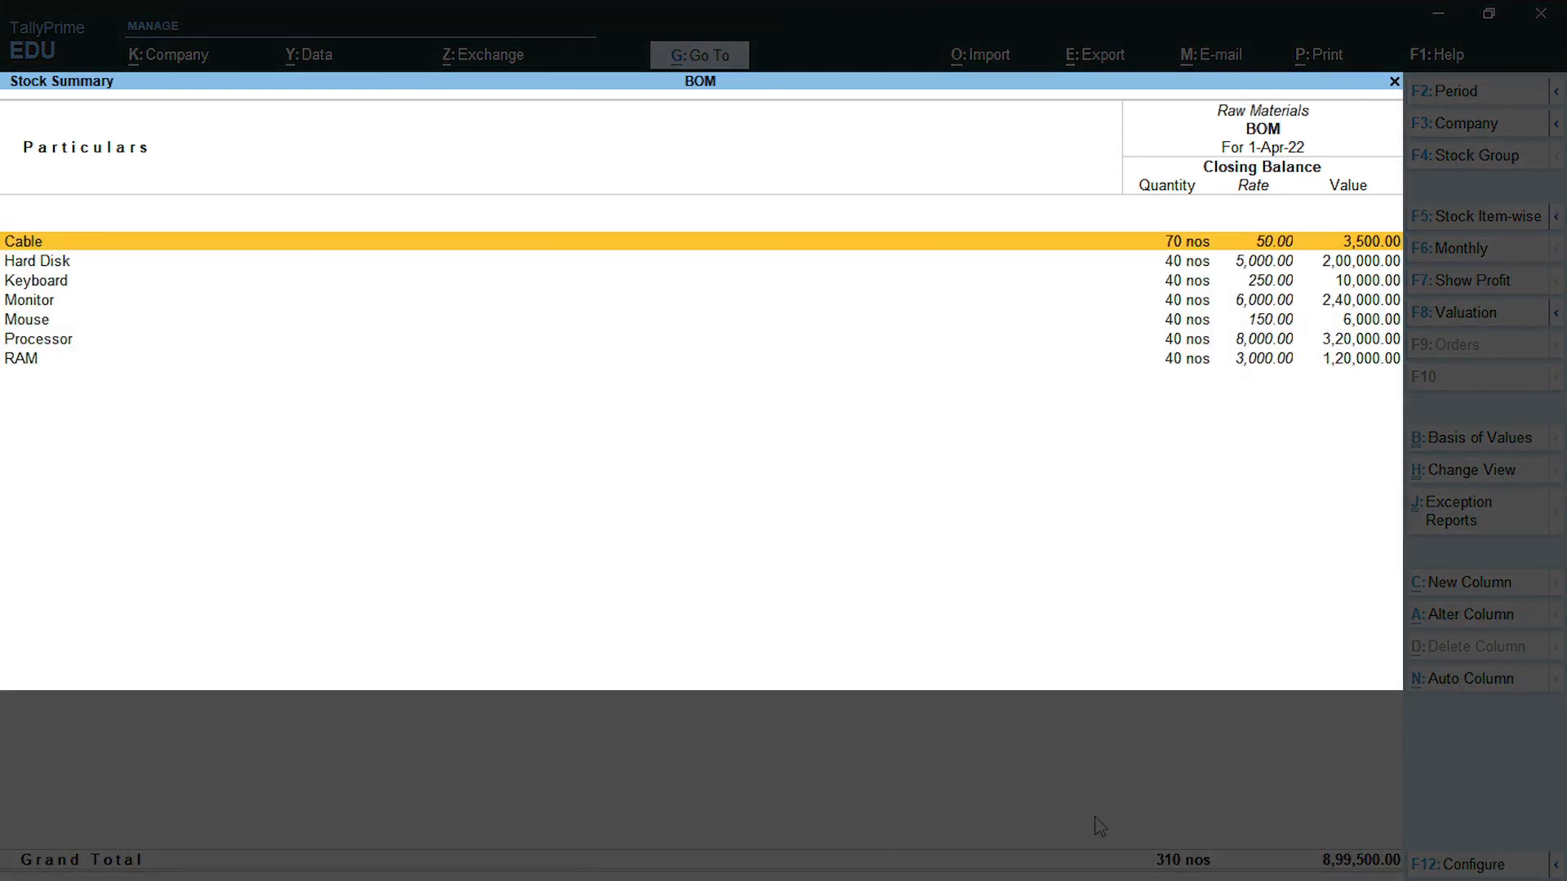
key("Down")
key("Down")
key("Down")
key("Down")
key("Down")
key("Down")
key("Up")
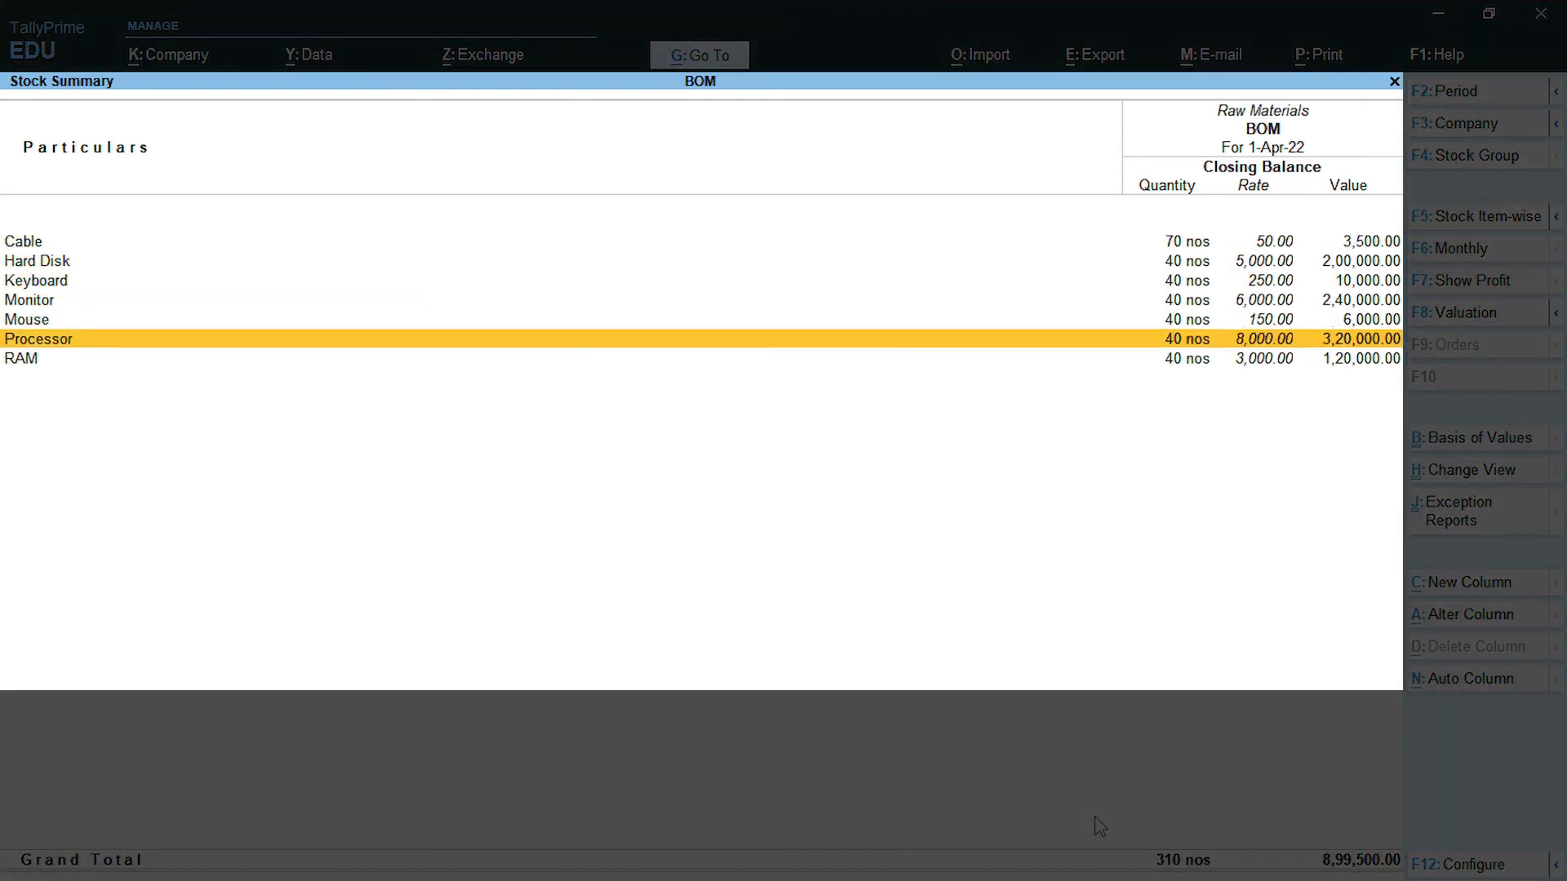
key("Up")
key("Up")
key("Up")
key("Up")
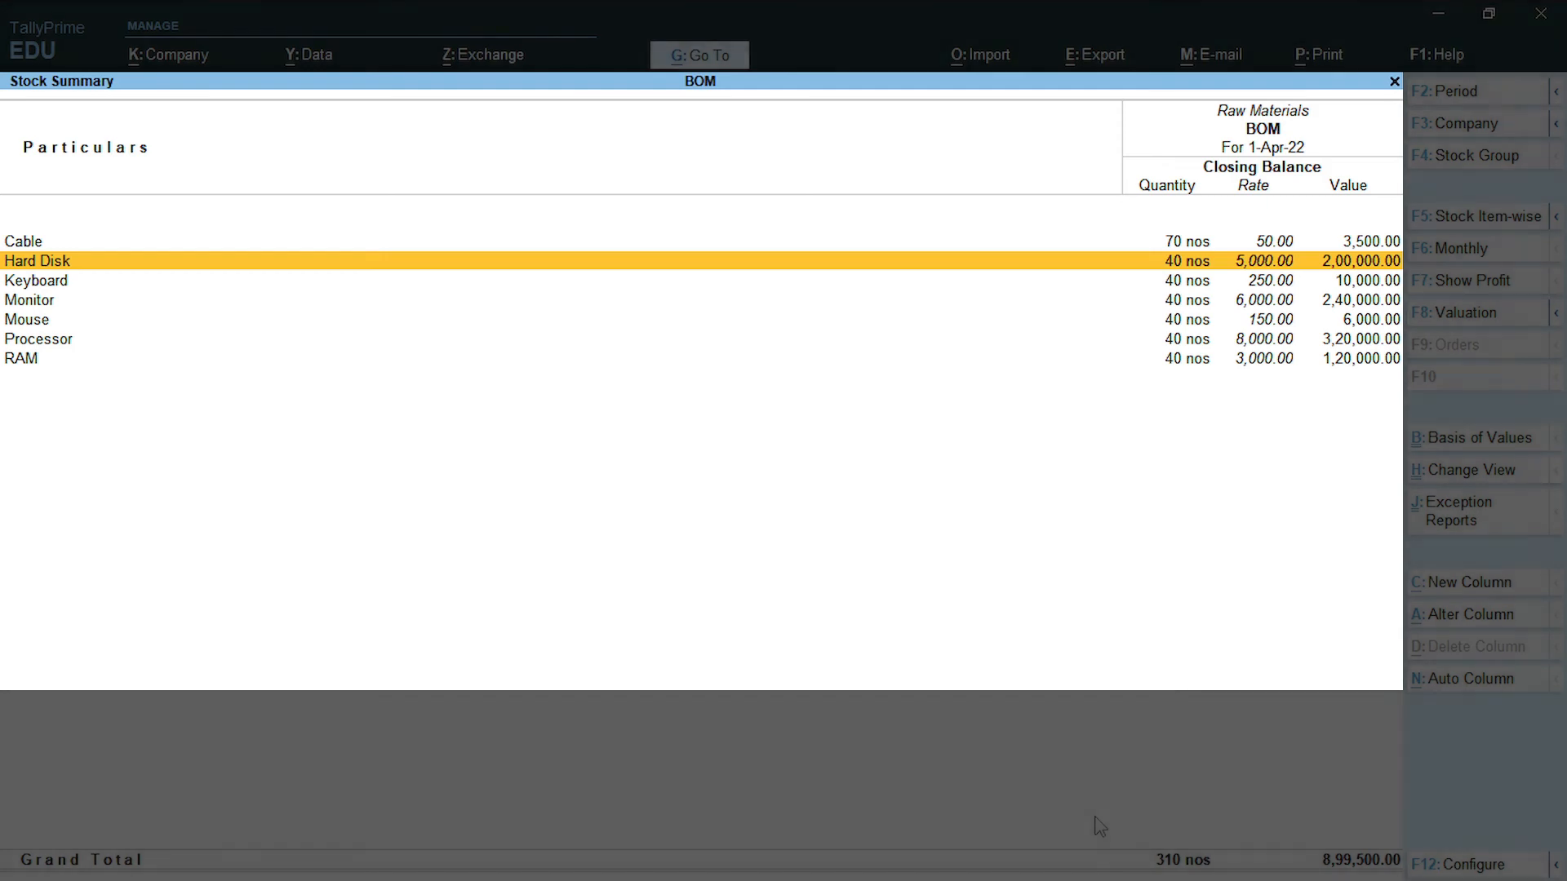
Step: Return to the stock group overview and open the Finished Product group to view the Computer's closing balance
key("Escape")
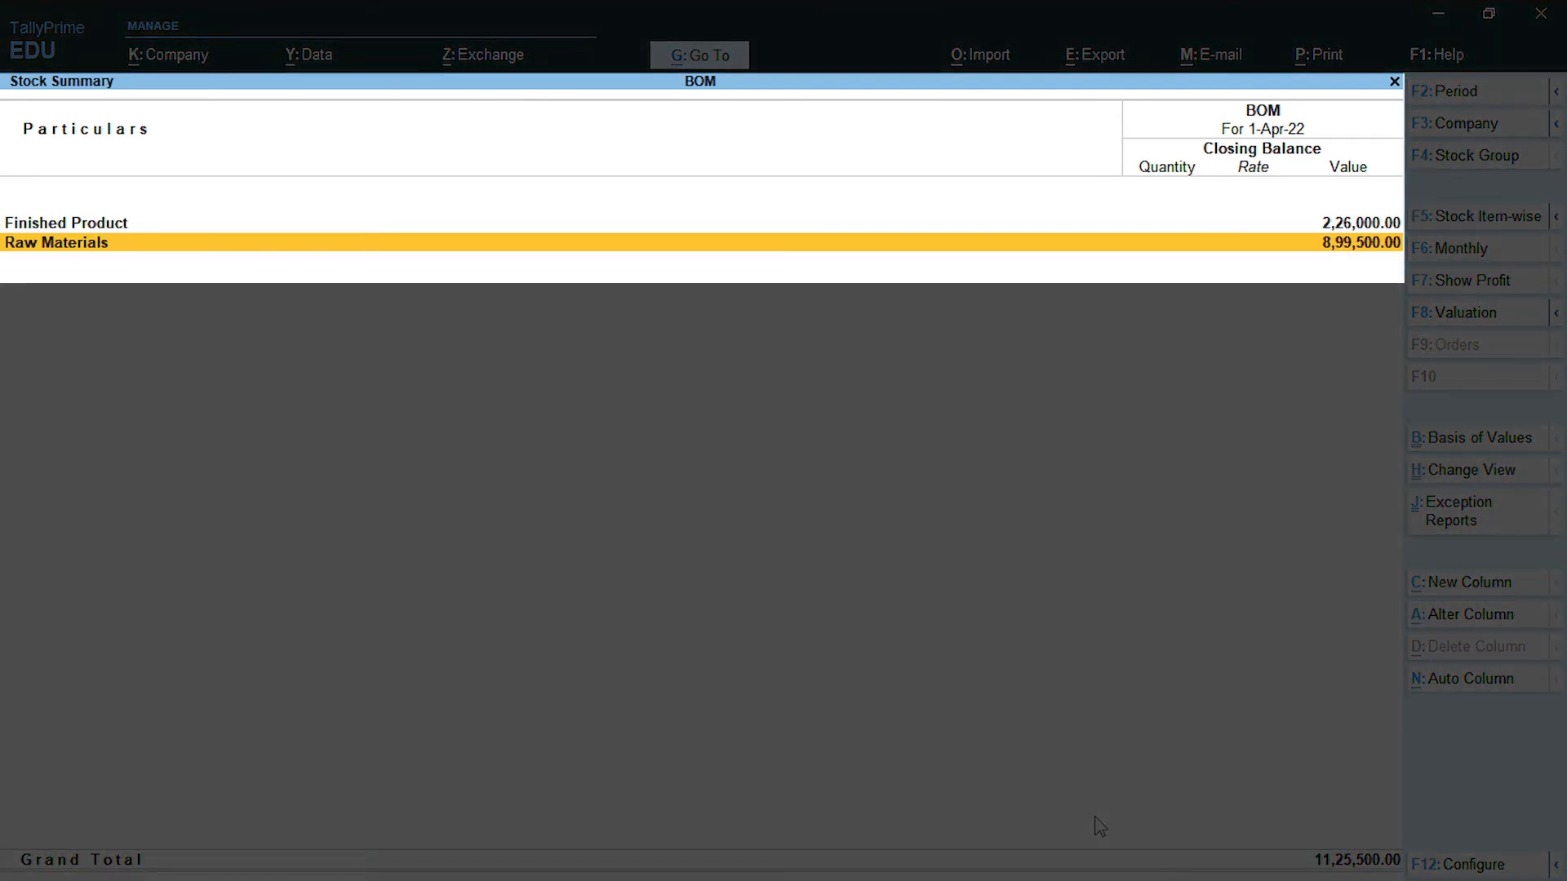
key("Up")
key("Return")
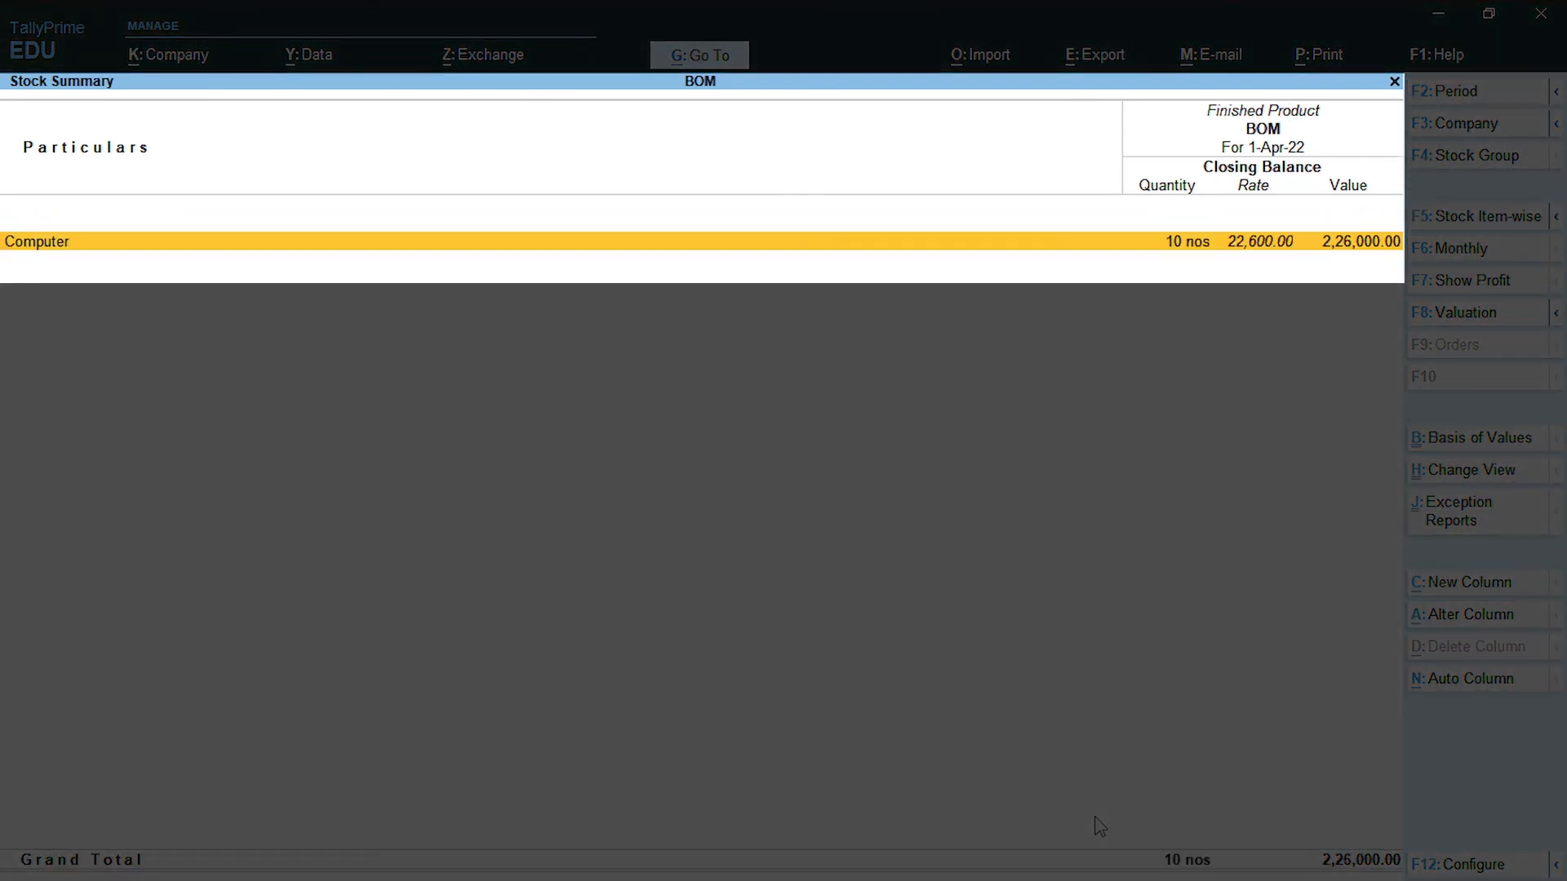